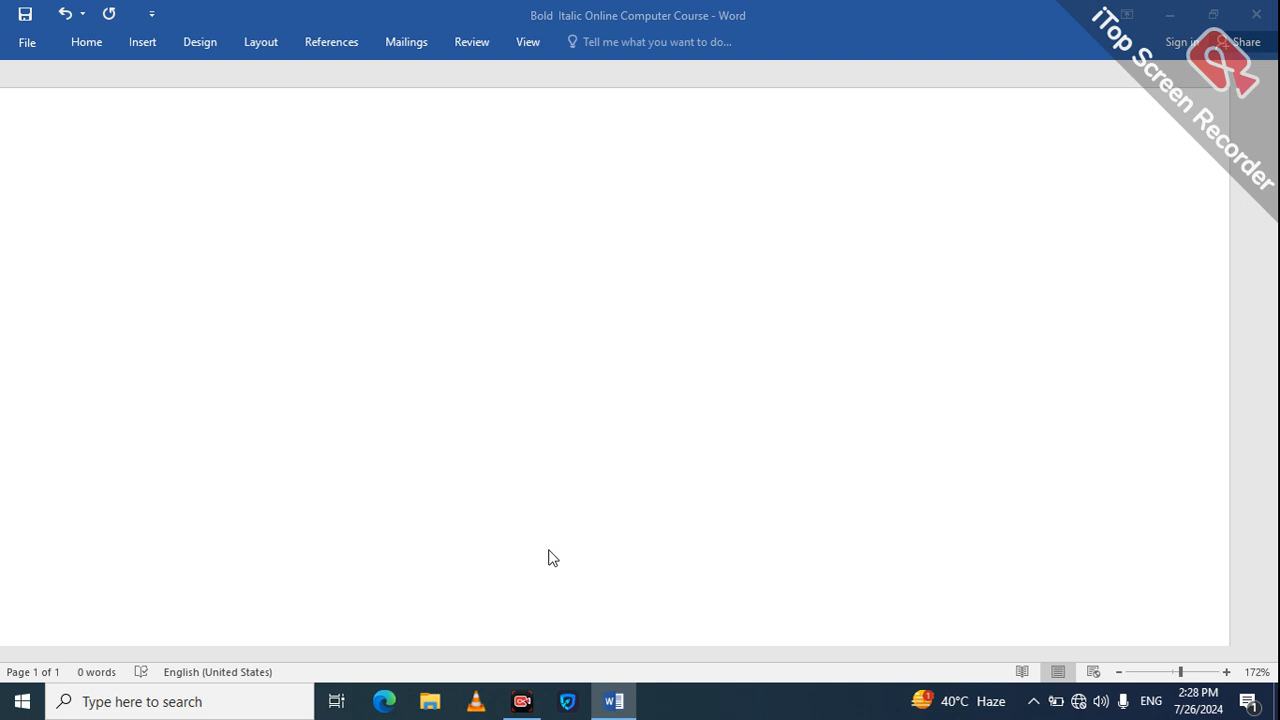
pyautogui.click(331, 356)
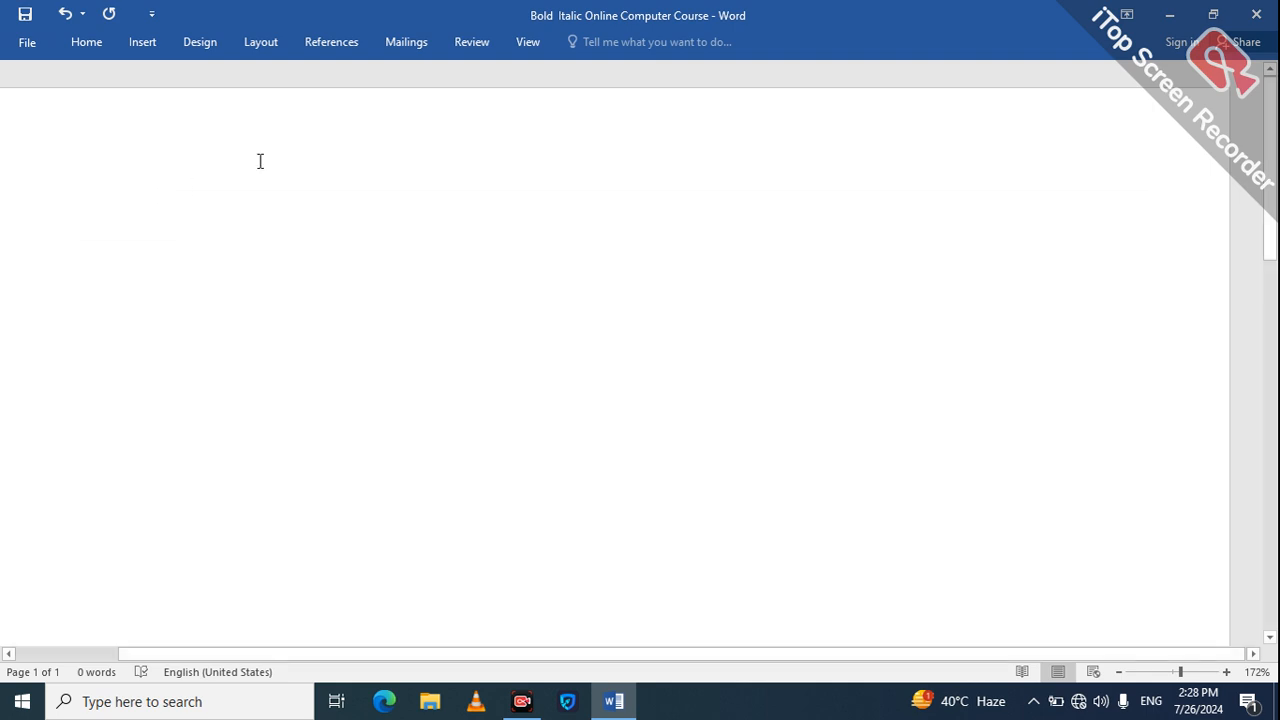
pyautogui.click(201, 46)
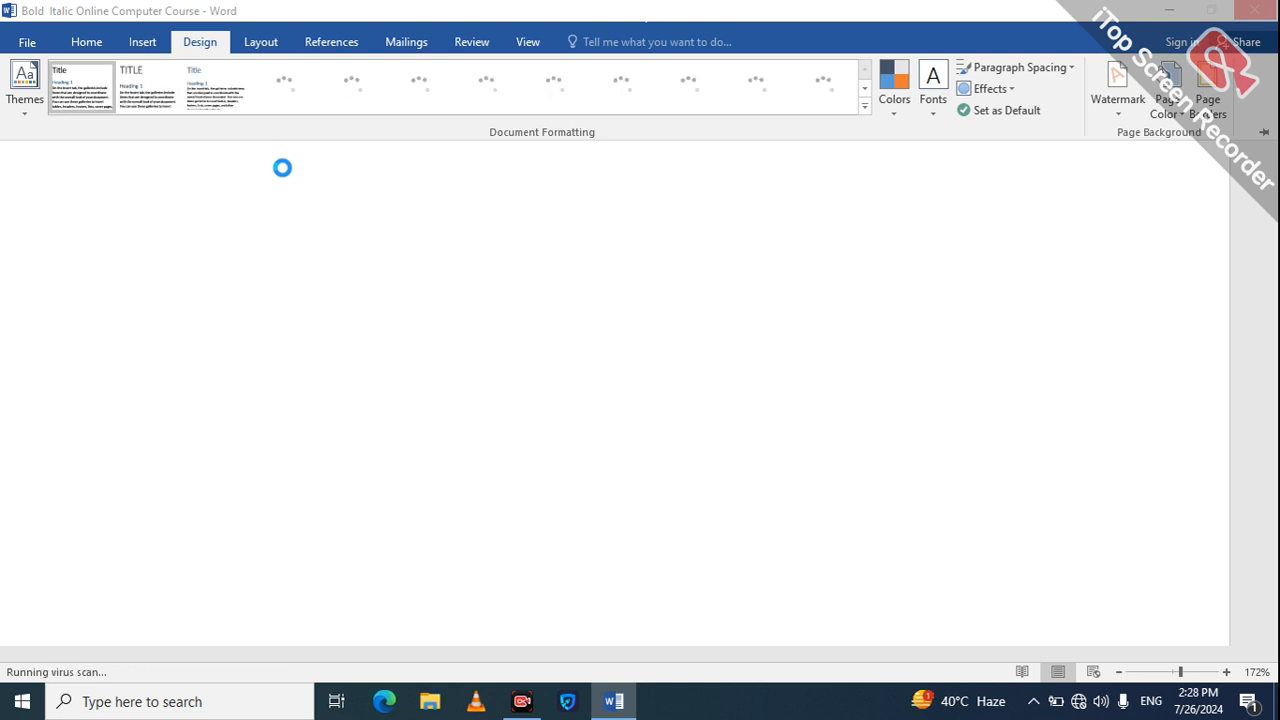
pyautogui.click(284, 169)
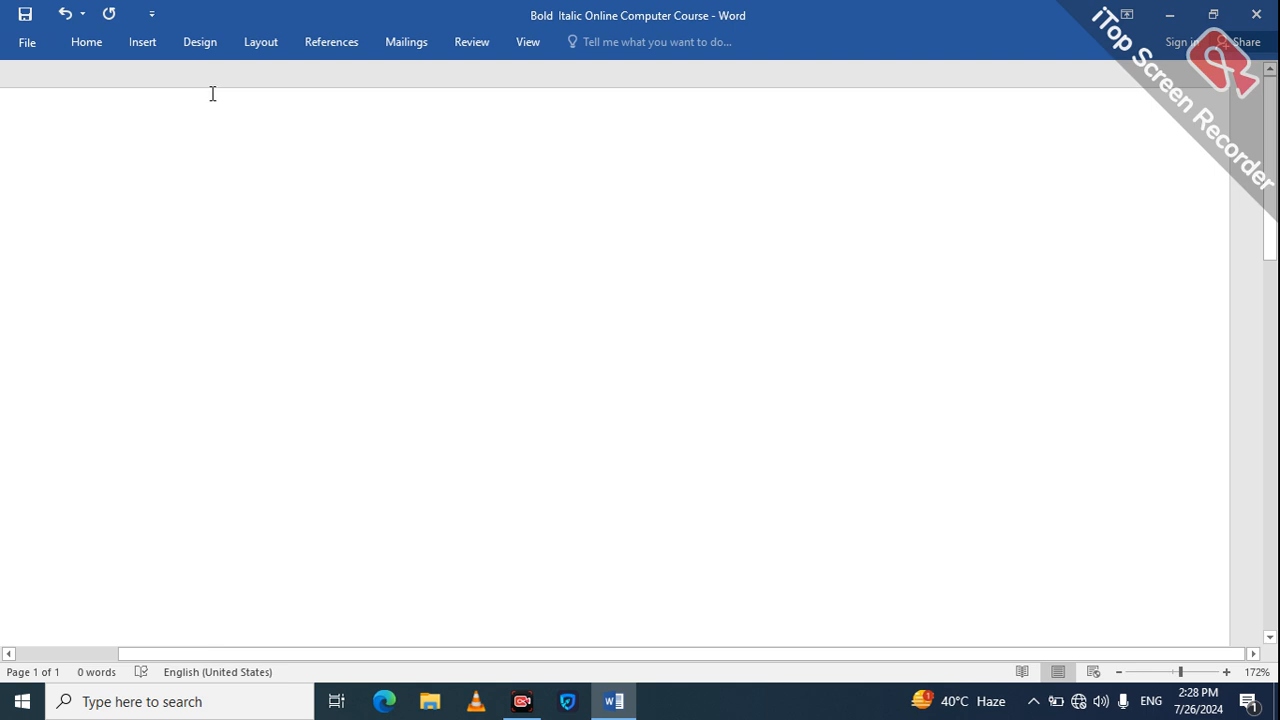
pyautogui.click(198, 43)
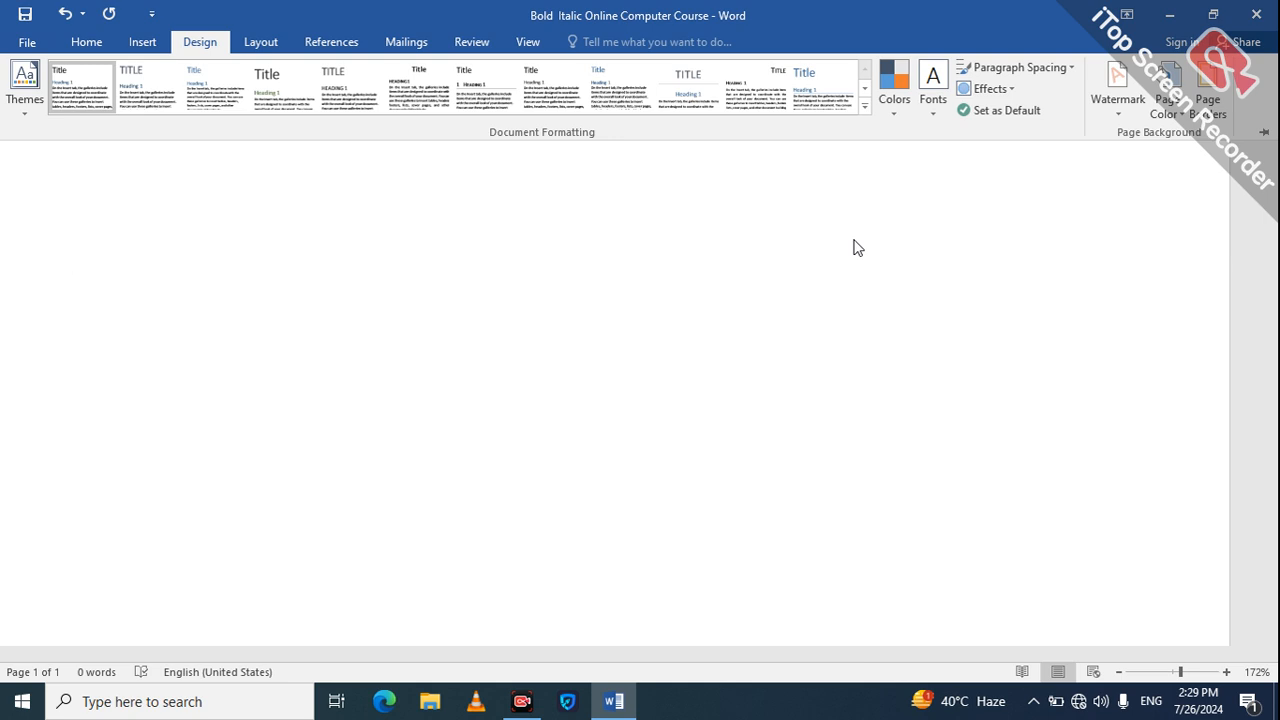
pyautogui.click(86, 46)
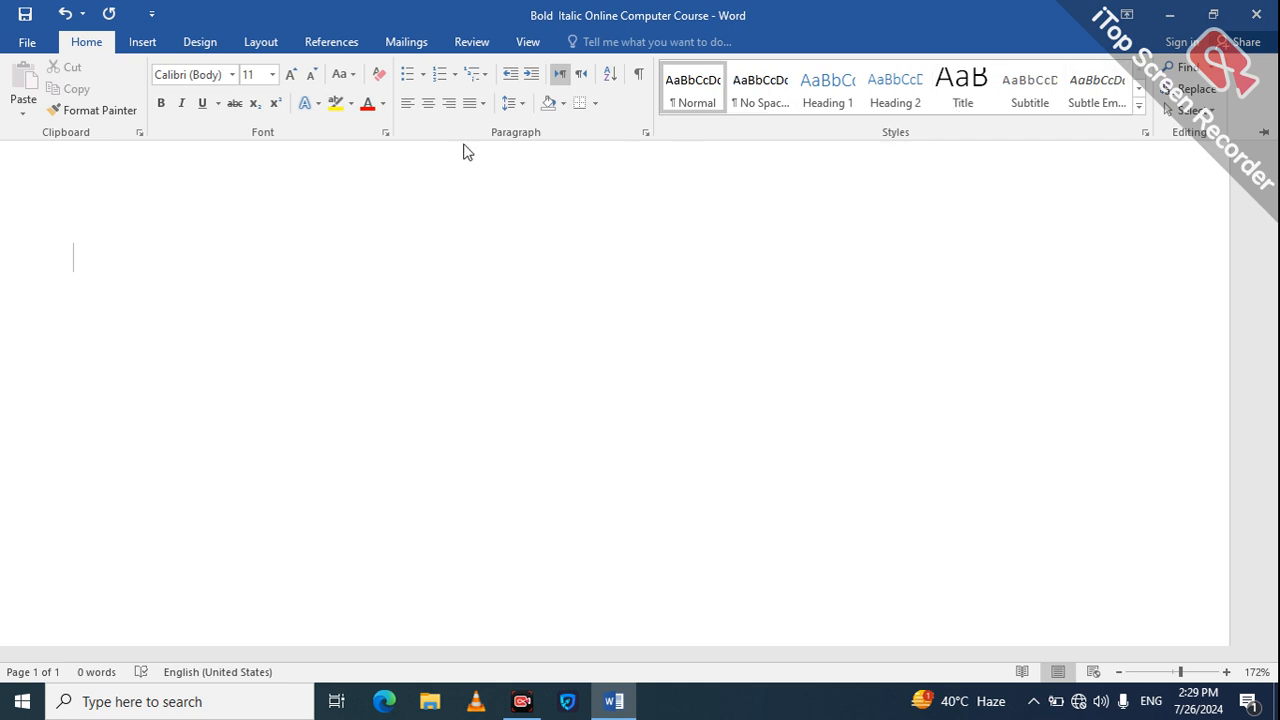
pyautogui.click(202, 44)
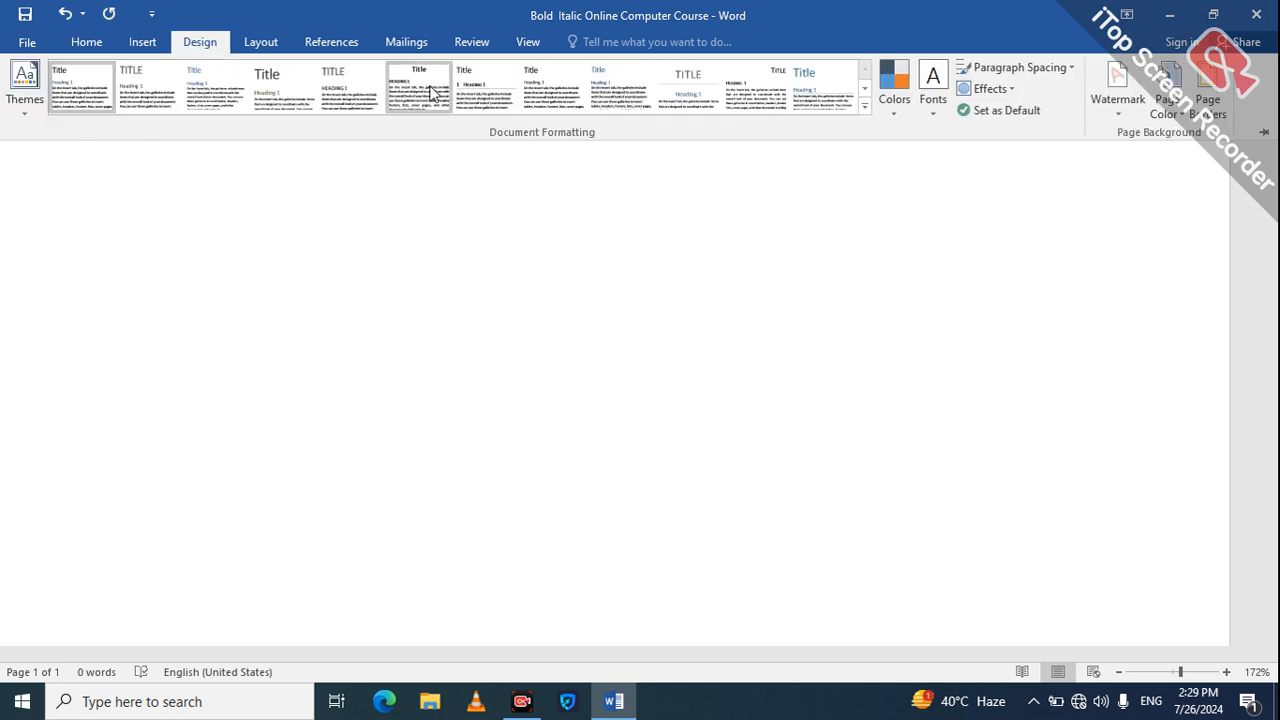
# Step: Enter the line "Hashmi Tuition Center" at the start of the blank page
pyautogui.click(560, 265)
pyautogui.write('HAsh')
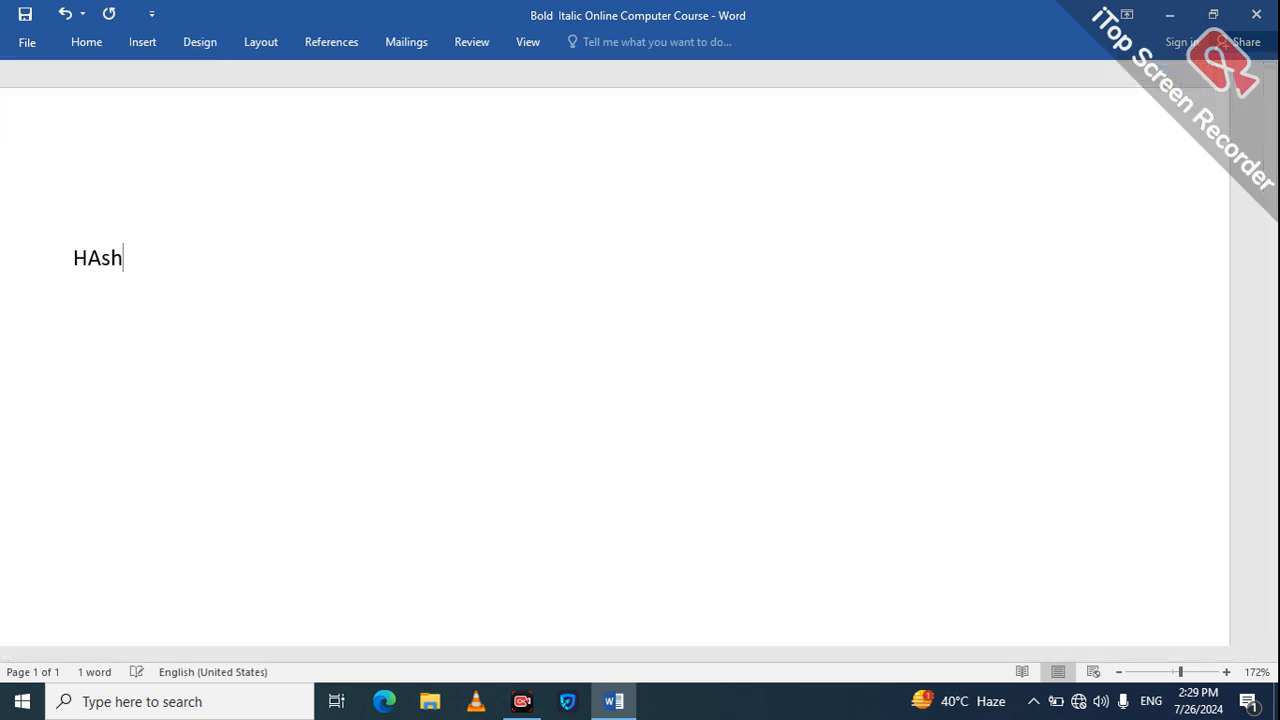
pyautogui.write('mi Tui')
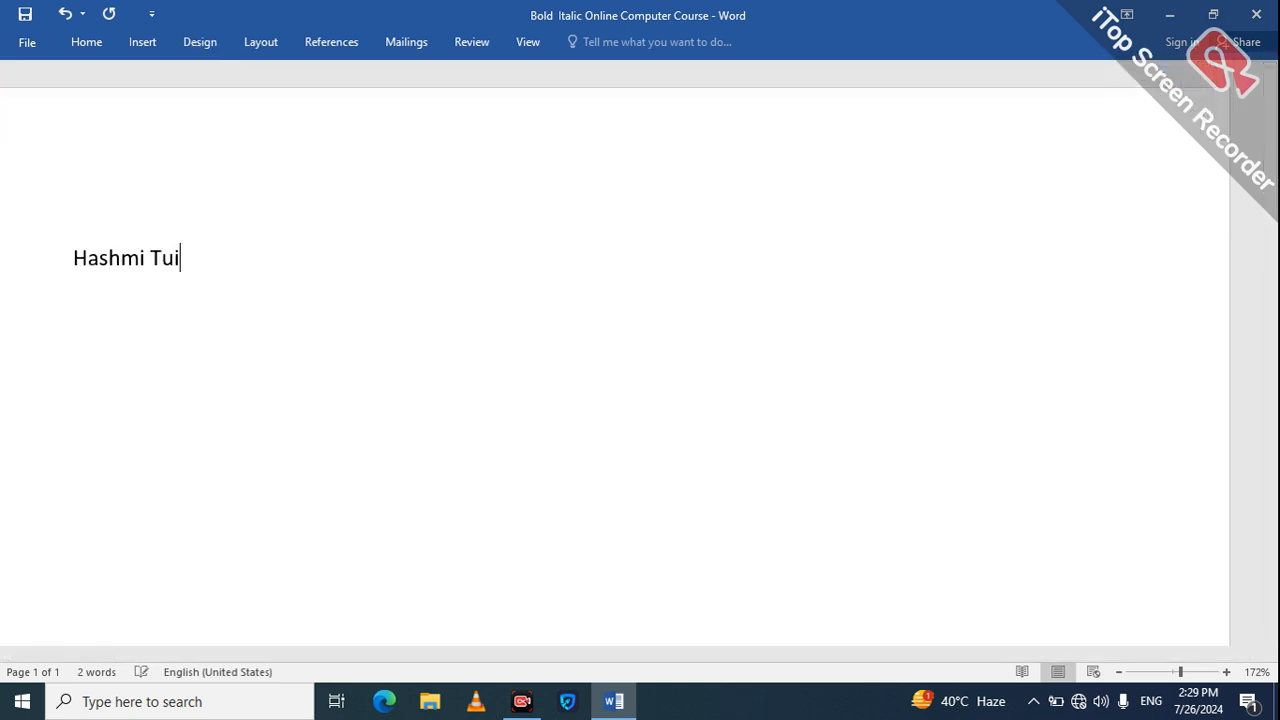
pyautogui.write('tion Cent')
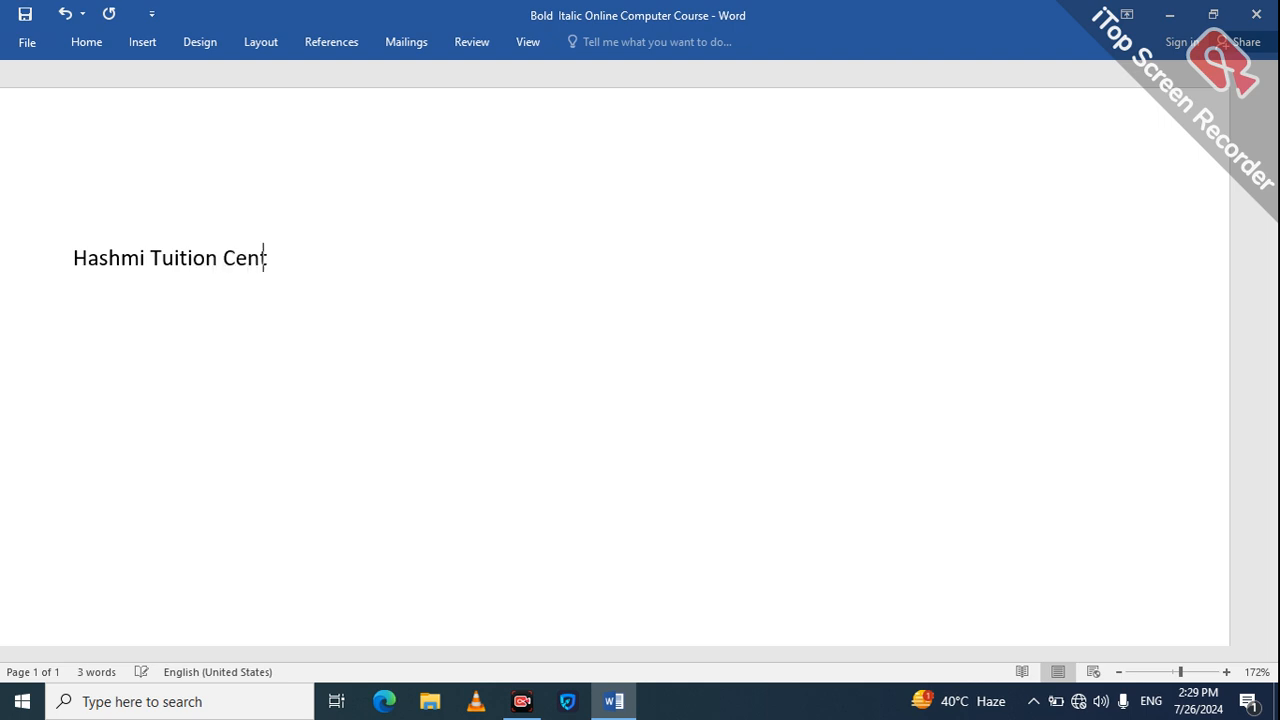
pyautogui.write('er')
# Step: Indent the "Hashmi Tuition Center" line from its beginning so it sits near the middle of the page
pyautogui.press('Left')
pyautogui.press('Left')
pyautogui.press('Left')
pyautogui.press('Left')
pyautogui.press('Left')
pyautogui.press('Left')
pyautogui.press('Left')
pyautogui.press('Left')
pyautogui.press('Left')
pyautogui.press('Left')
pyautogui.press('Left')
pyautogui.press('Left')
pyautogui.press('Left')
pyautogui.press('Left')
pyautogui.press('Left')
pyautogui.press('Left')
pyautogui.press('Left')
pyautogui.press('Left')
pyautogui.press('Left')
pyautogui.press('Left')
pyautogui.press('Left')
pyautogui.press('Tab')
pyautogui.press('Tab')
pyautogui.press('Tab')
pyautogui.press('Tab')
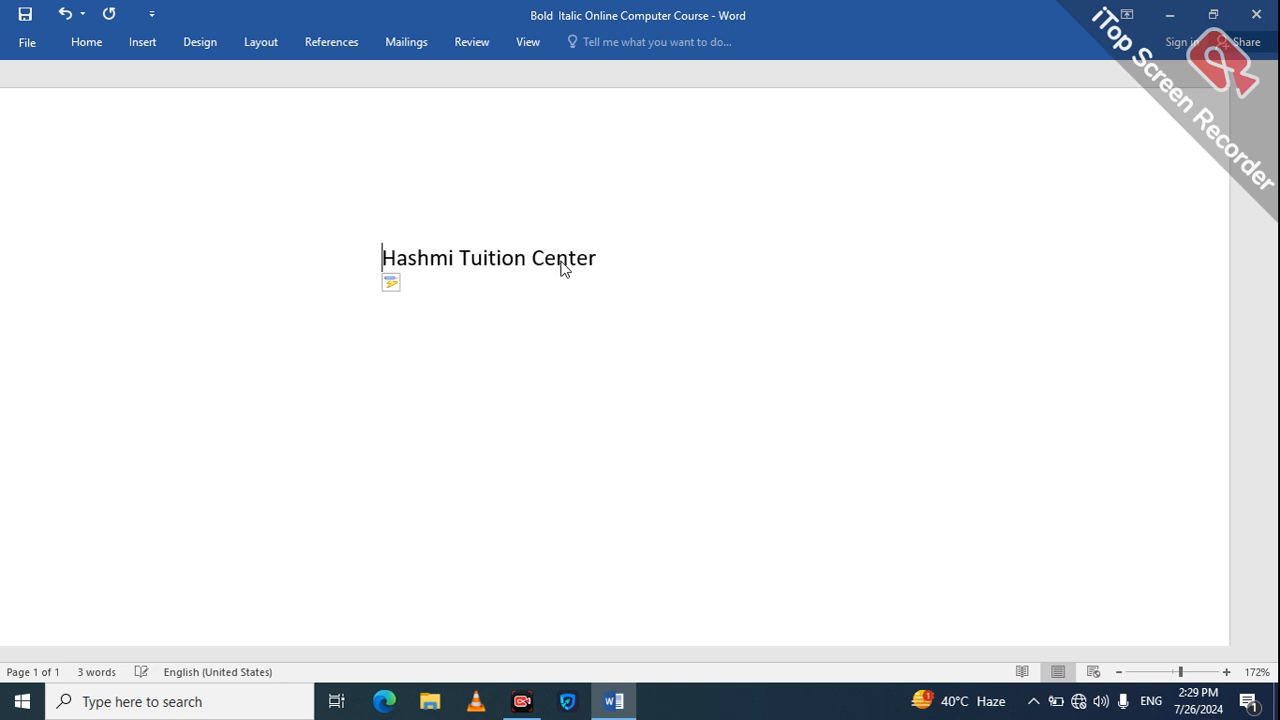
# Step: Select the whole "Hashmi Tuition Center" line and look through the document style sets and the available themes
pyautogui.click(506, 260)
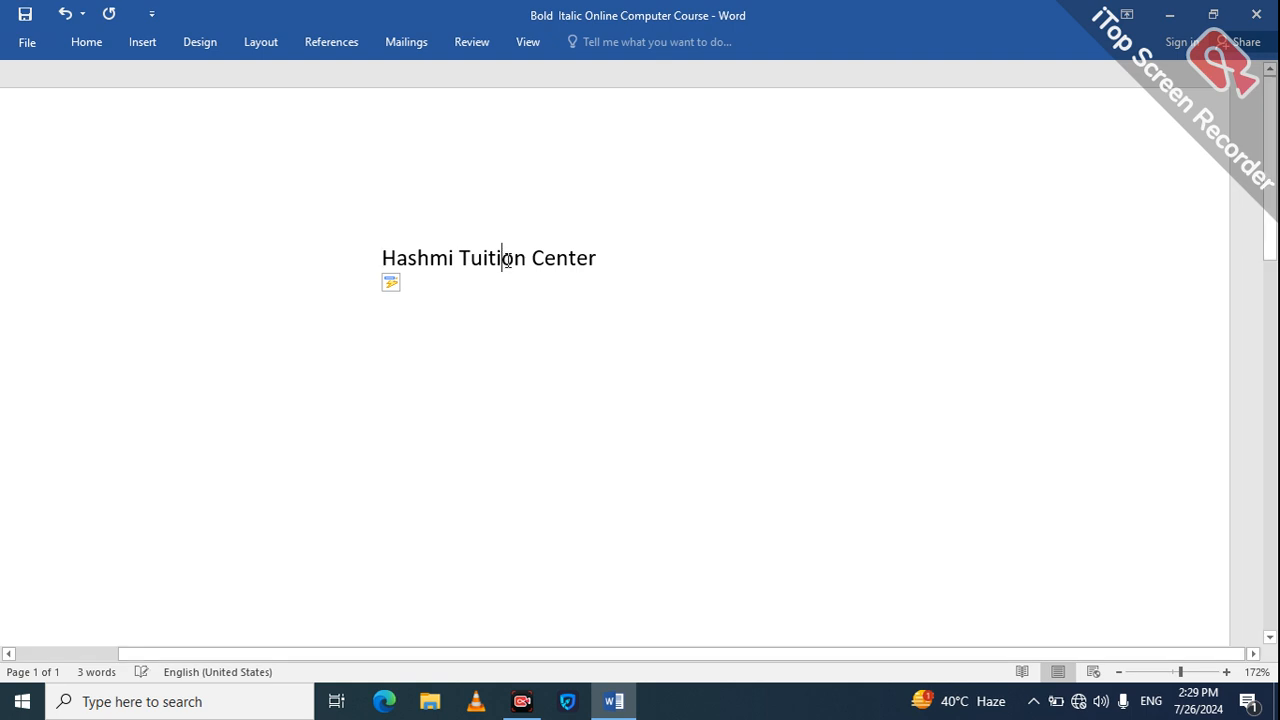
pyautogui.moveTo(508, 260); pyautogui.dragTo(513, 265)
pyautogui.click(510, 306)
pyautogui.hotkey('ctrl', 'a')
pyautogui.click(510, 309)
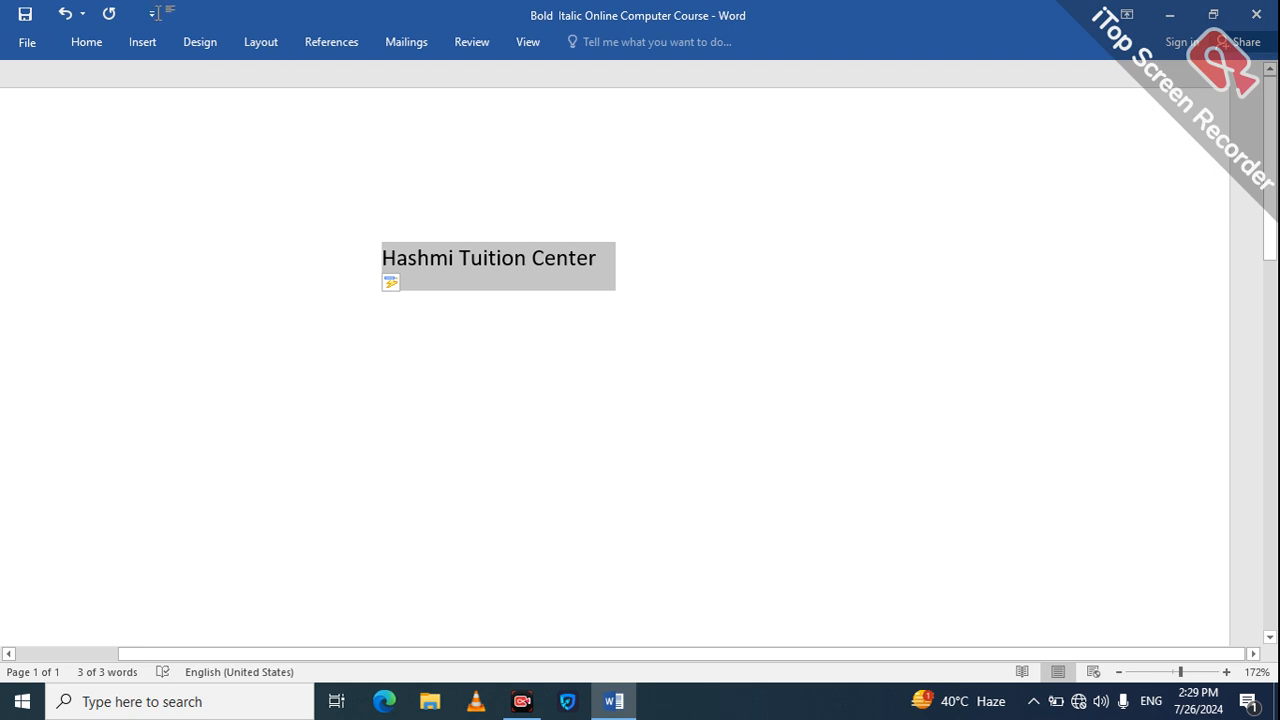
pyautogui.click(200, 42)
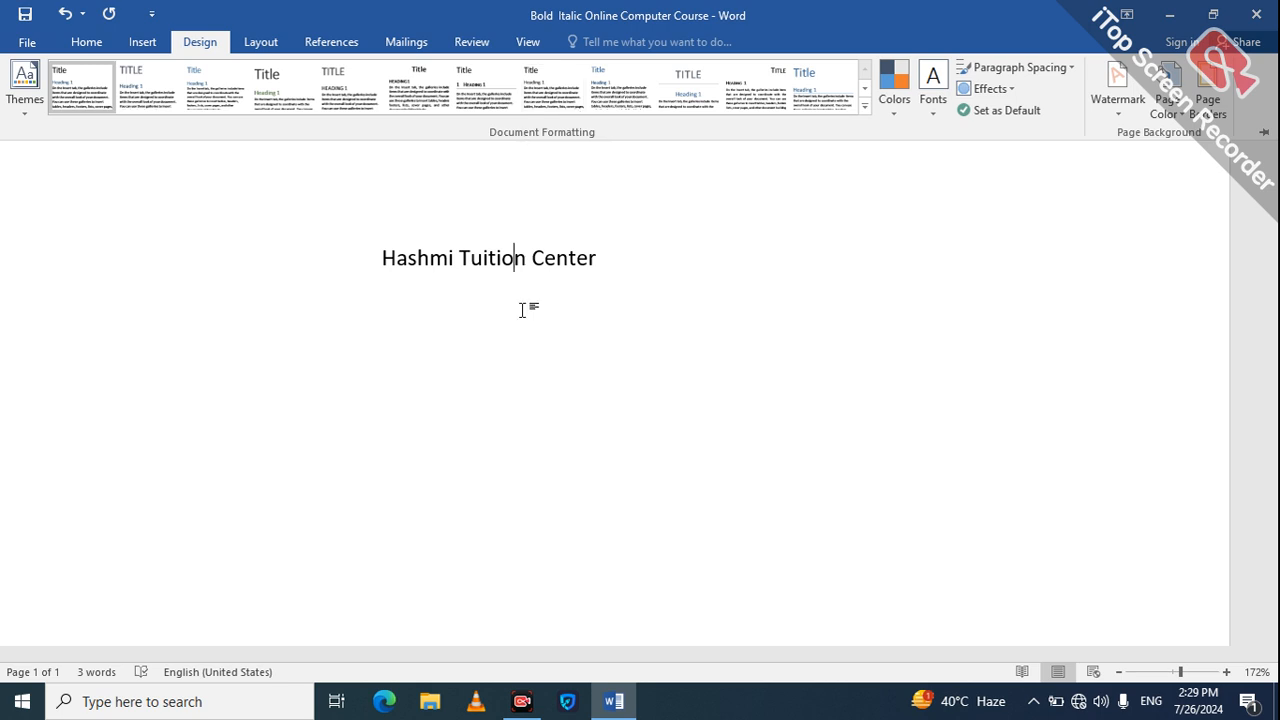
pyautogui.hotkey('ctrl', 'a')
pyautogui.click(300, 109)
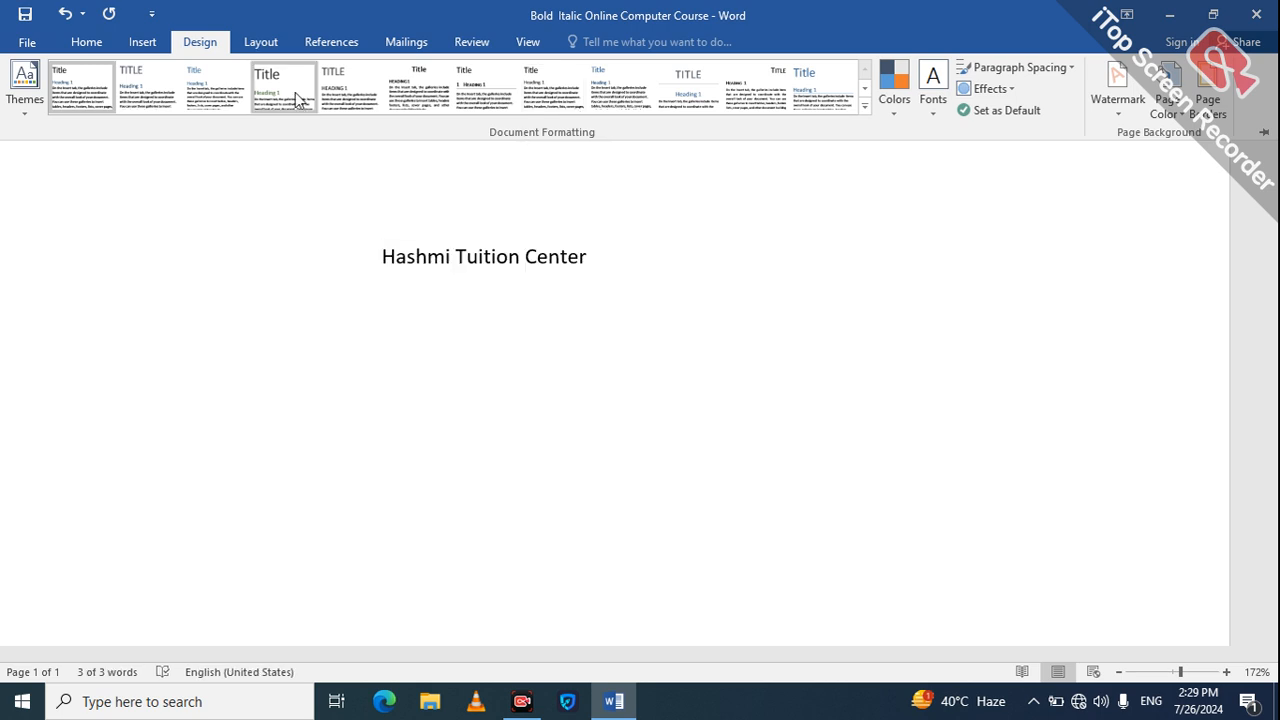
pyautogui.hotkey('ctrl', 'a')
pyautogui.hotkey('ctrl', 'c')
pyautogui.click(865, 91)
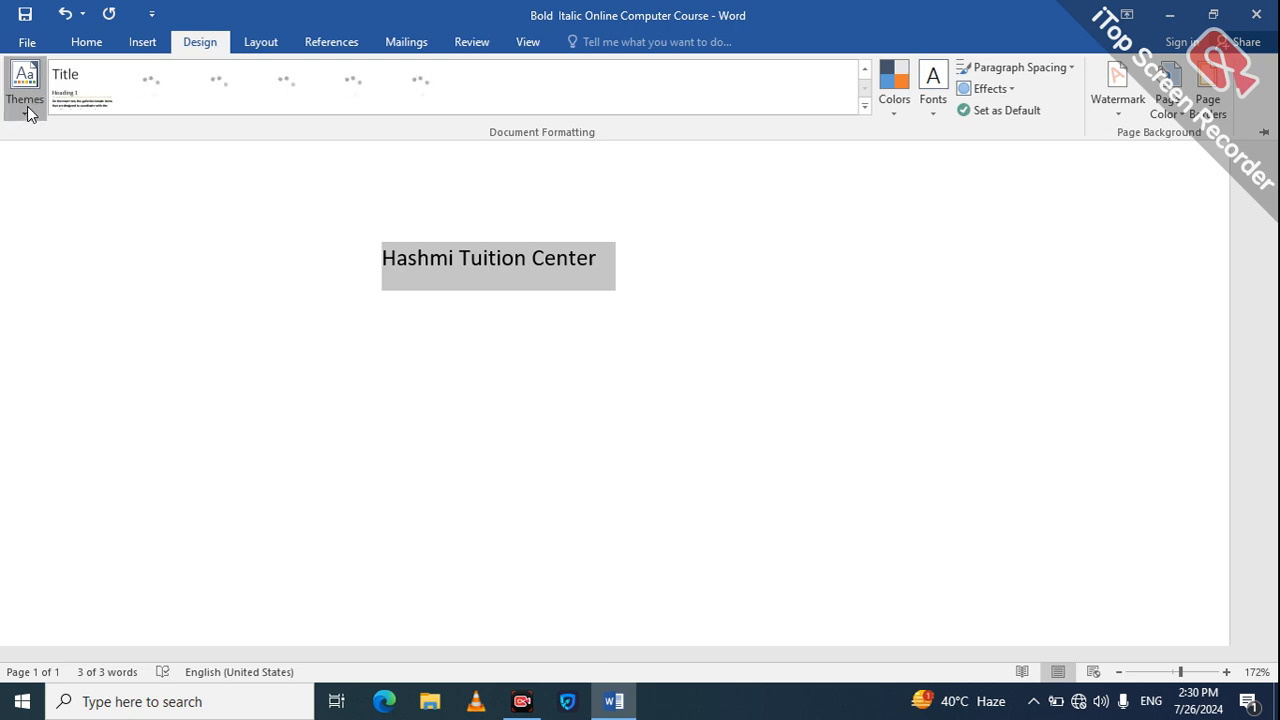
pyautogui.click(28, 108)
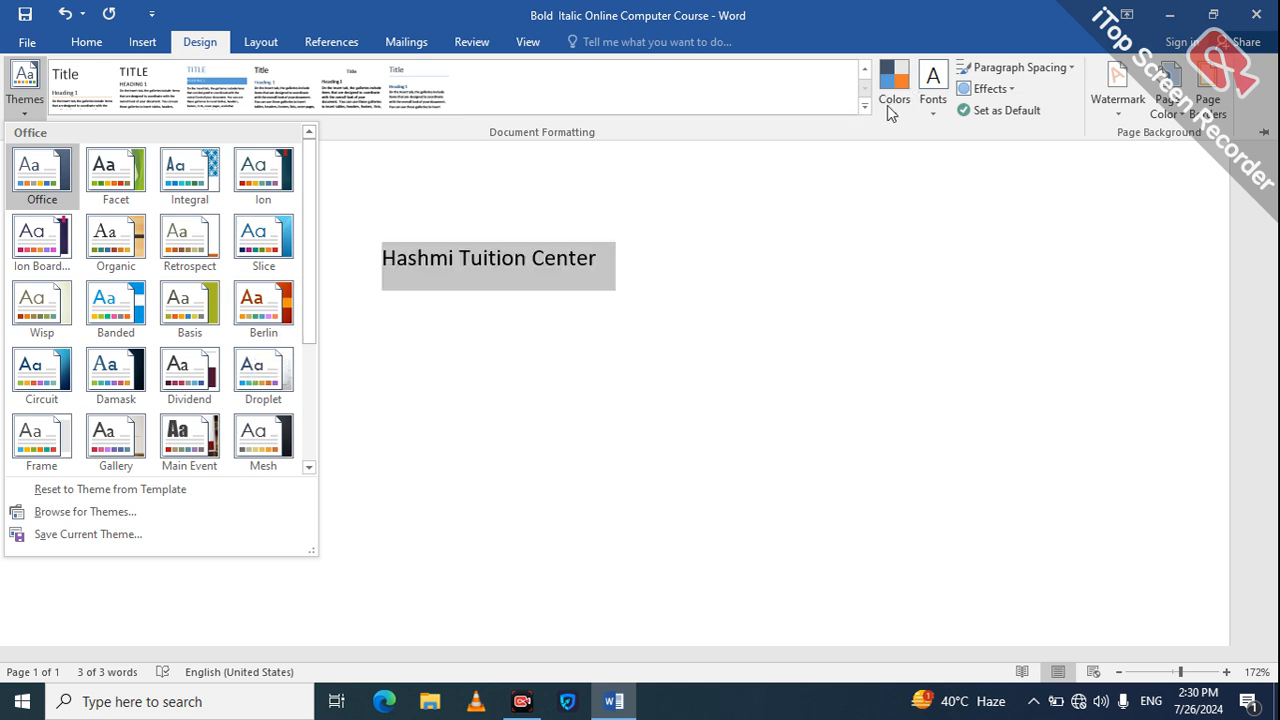
pyautogui.click(957, 171)
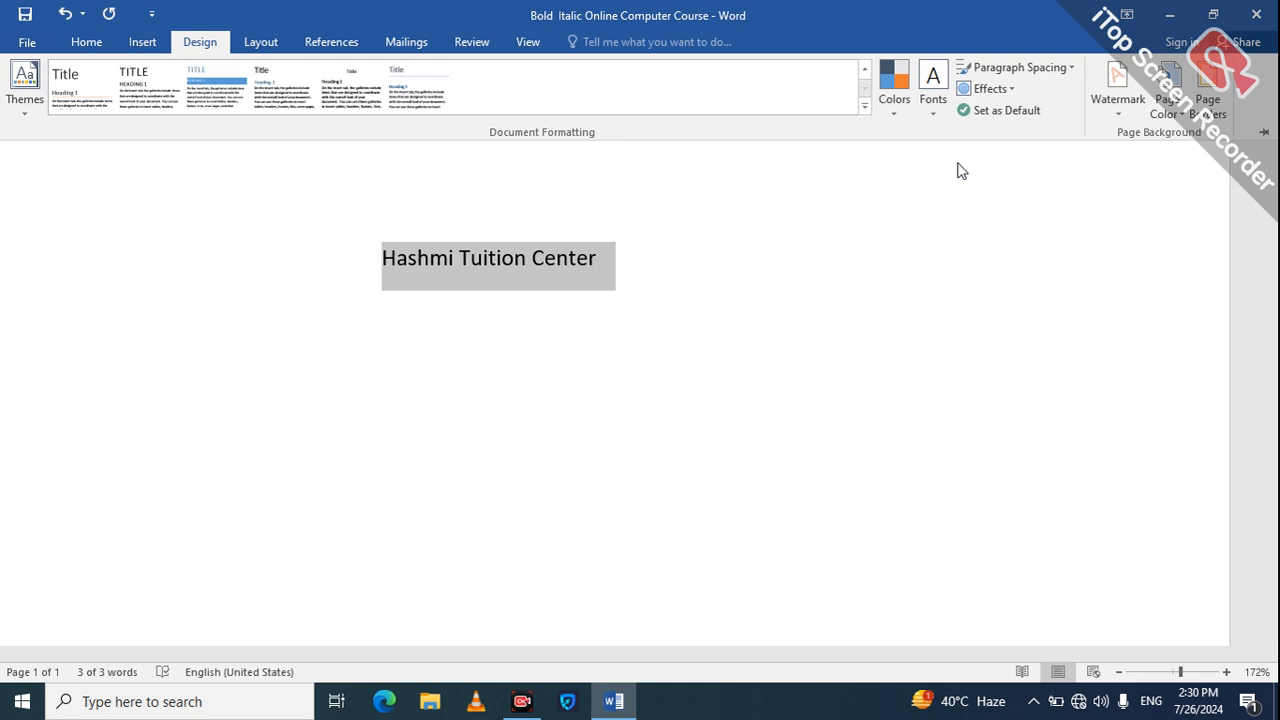
# Step: Apply a custom text watermark reading "Hashmi Tuition Center" to the page
pyautogui.click(1115, 110)
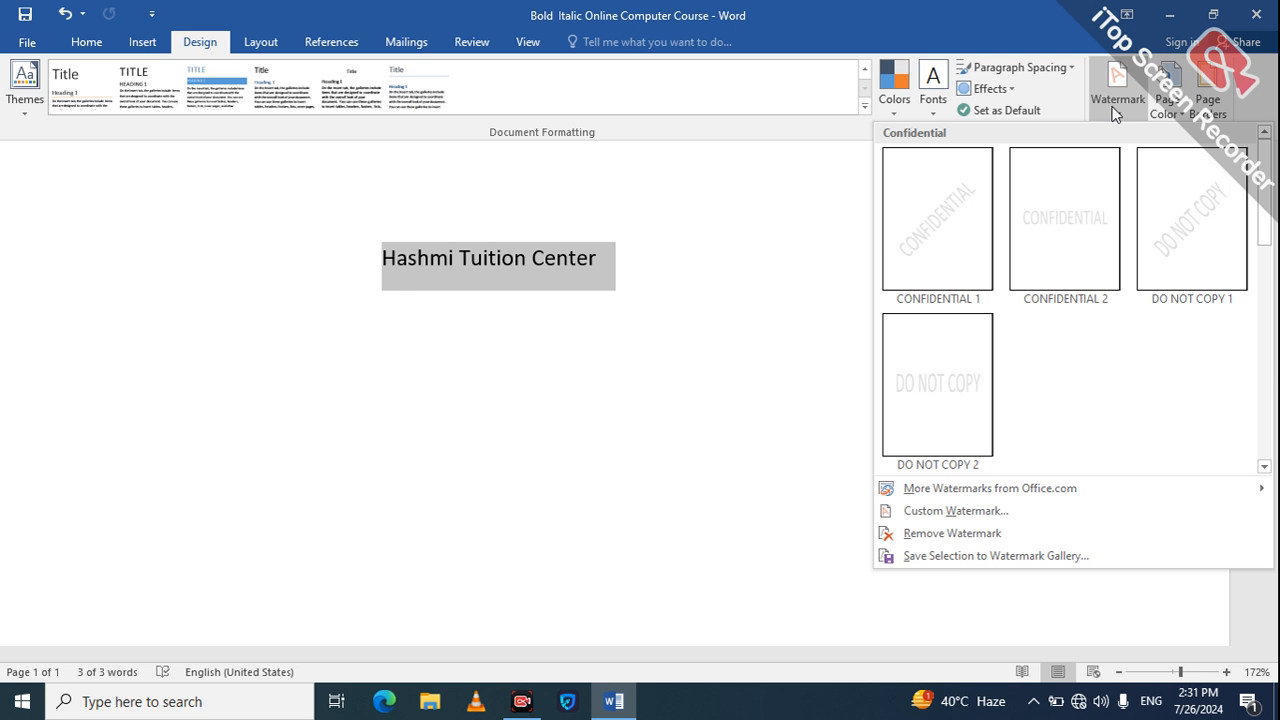
pyautogui.click(929, 511)
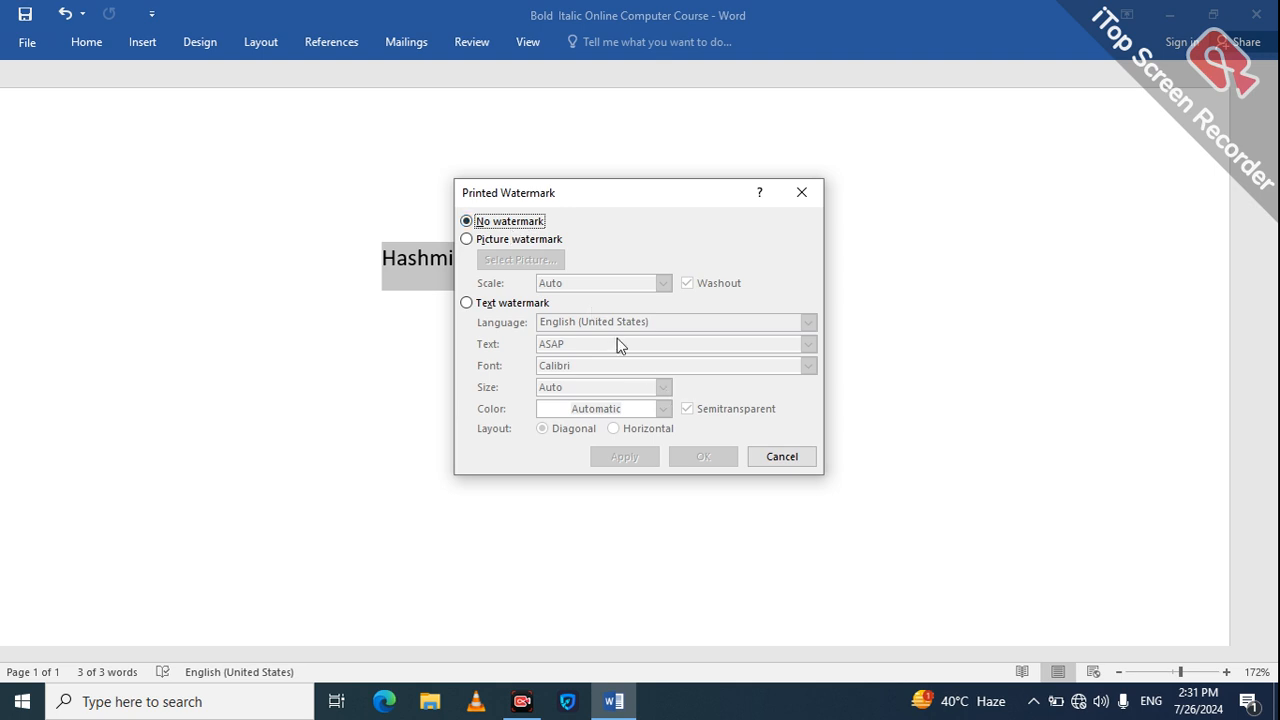
pyautogui.click(525, 303)
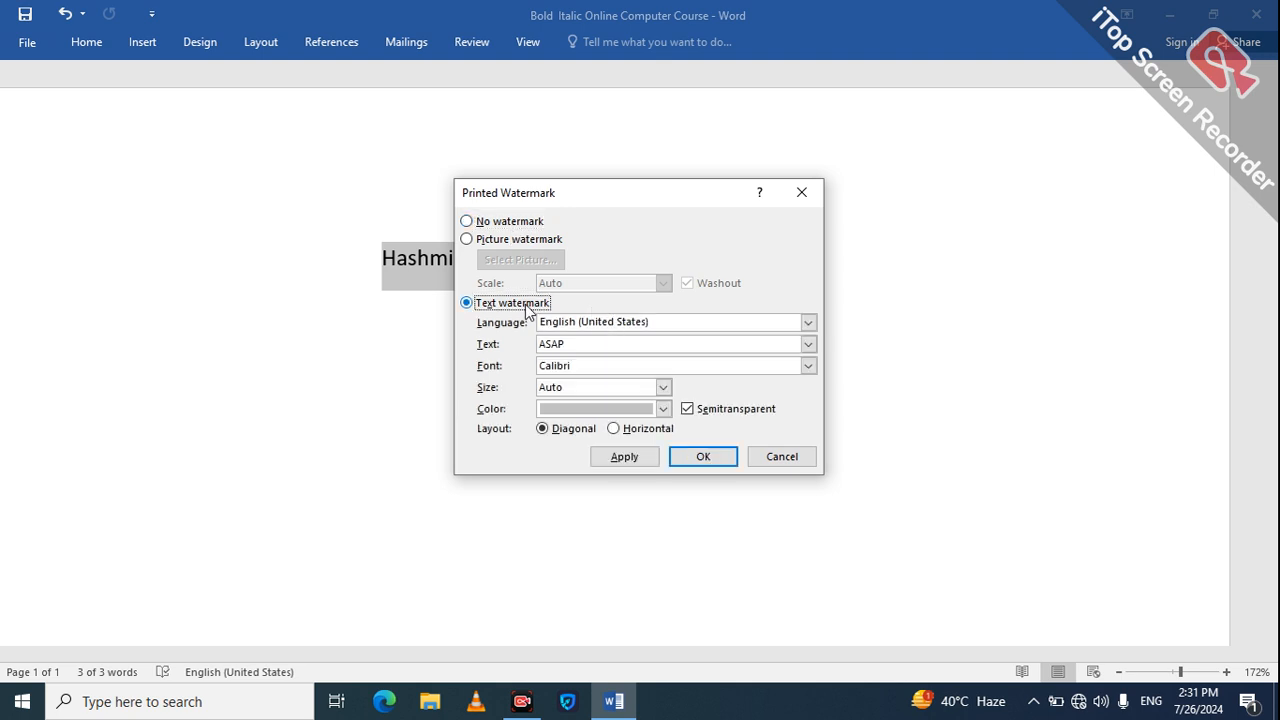
pyautogui.click(608, 343)
pyautogui.press('BackSpace')
pyautogui.press('BackSpace')
pyautogui.press('BackSpace')
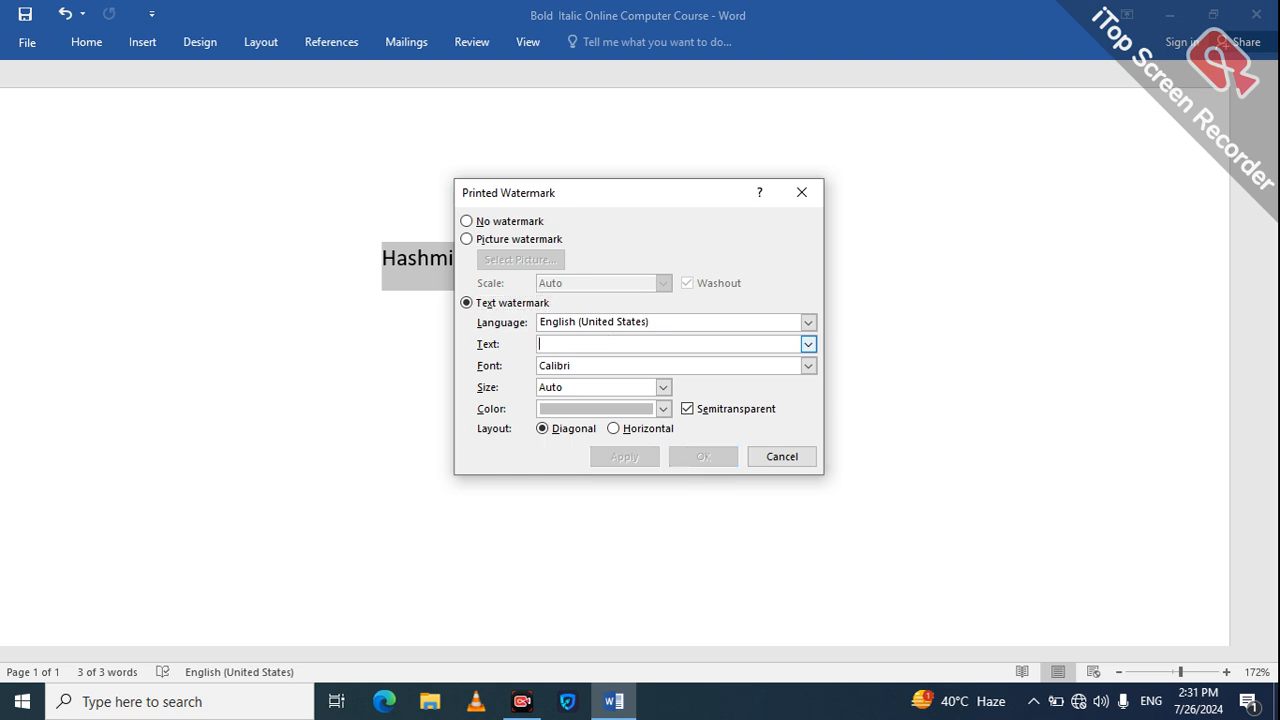
pyautogui.hotkey('ctrl', 'v')
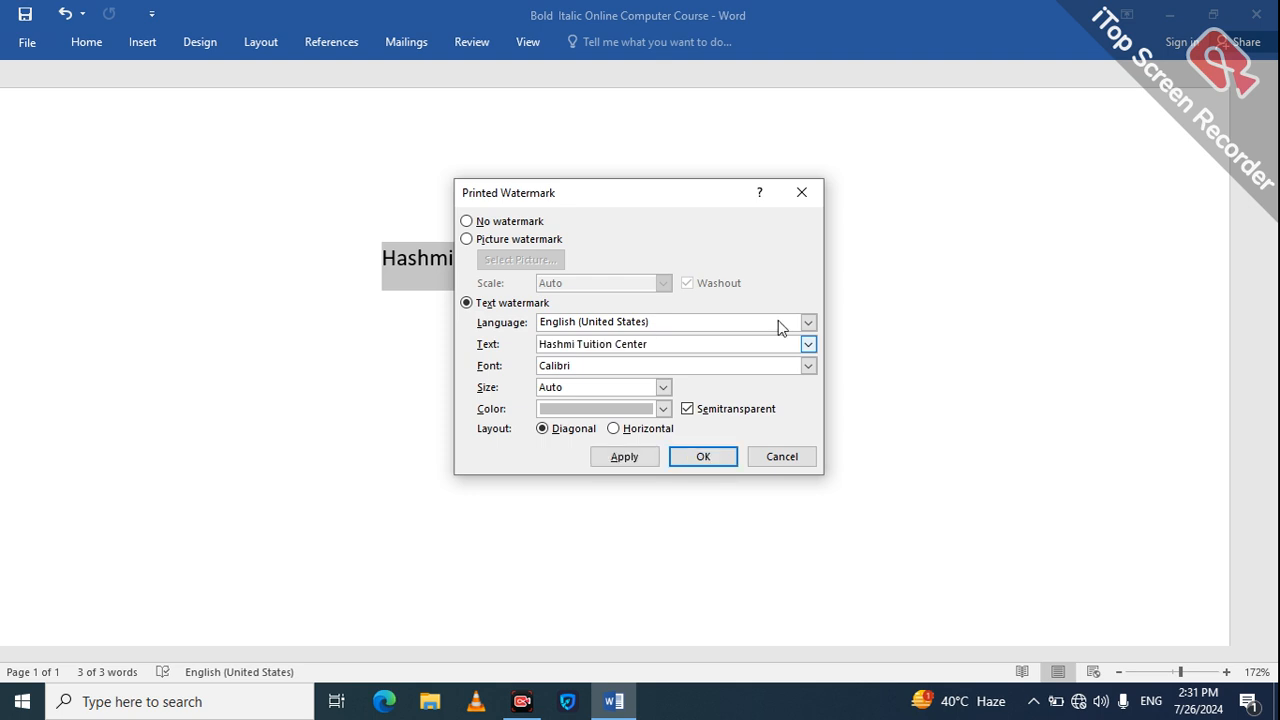
pyautogui.click(626, 458)
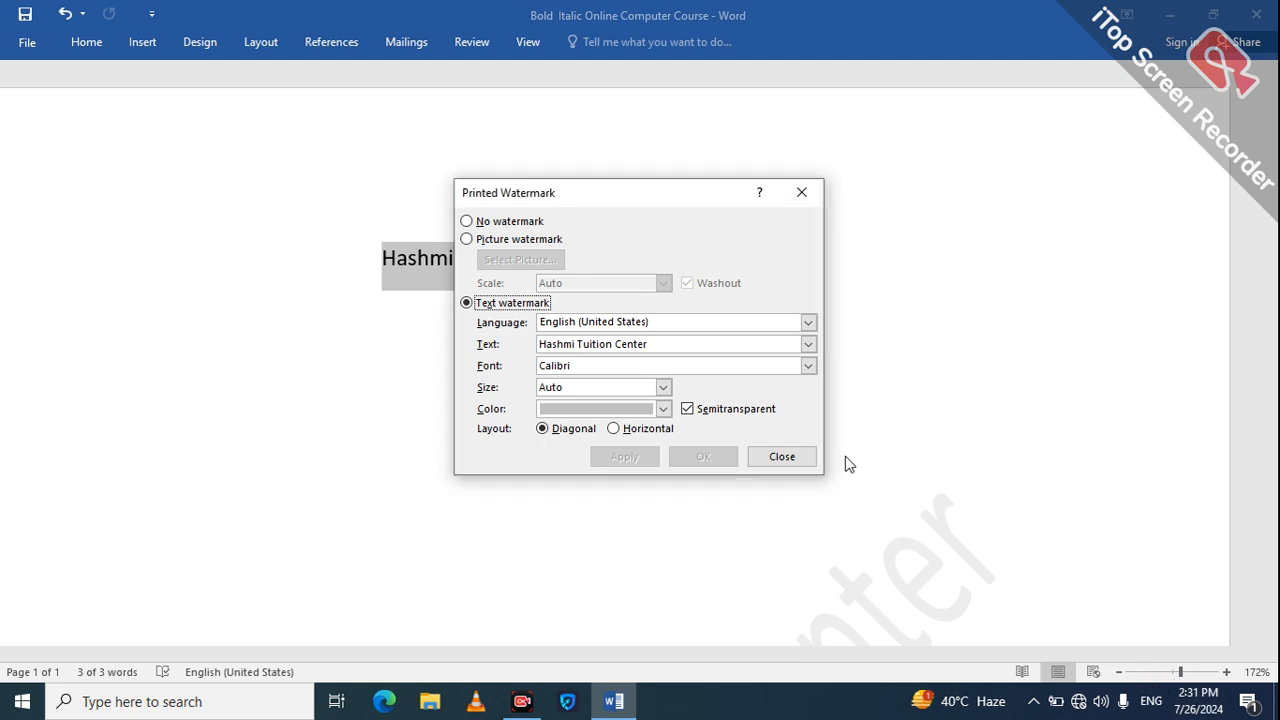
pyautogui.click(792, 458)
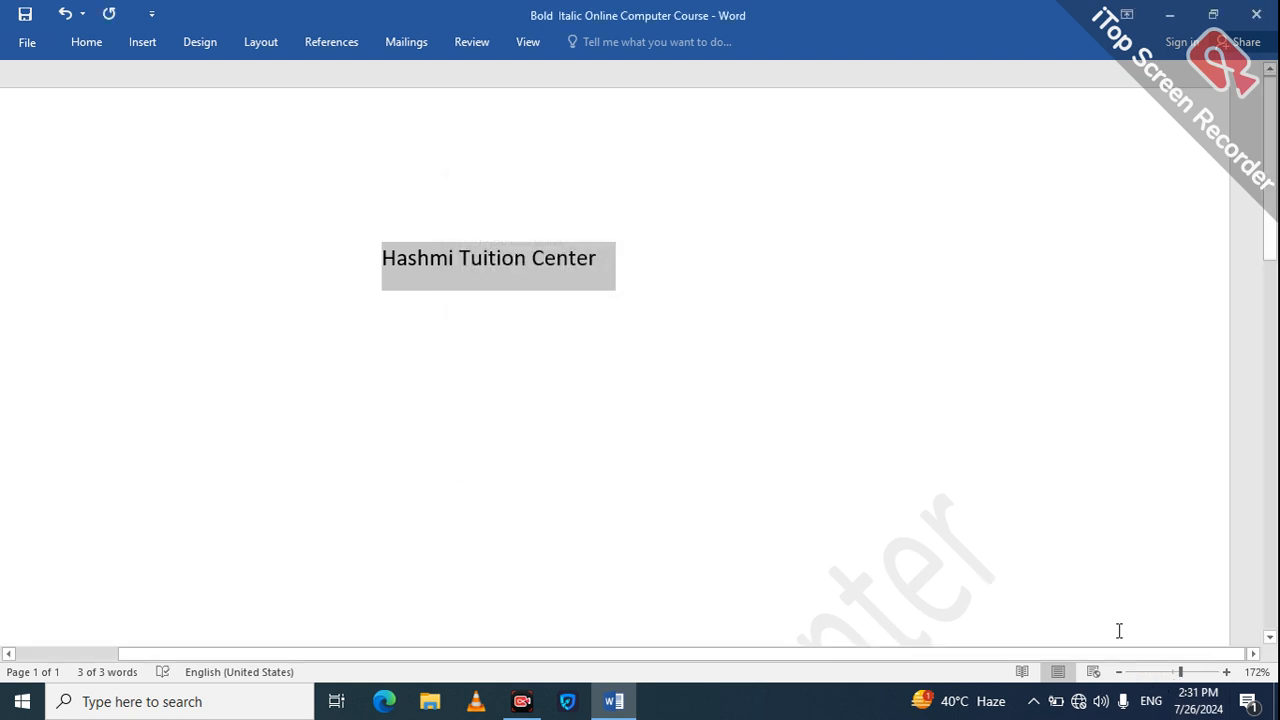
# Step: Change the colour of the "Hashmi Tuition Center" text watermark to dark grey and apply it
pyautogui.click(1148, 676)
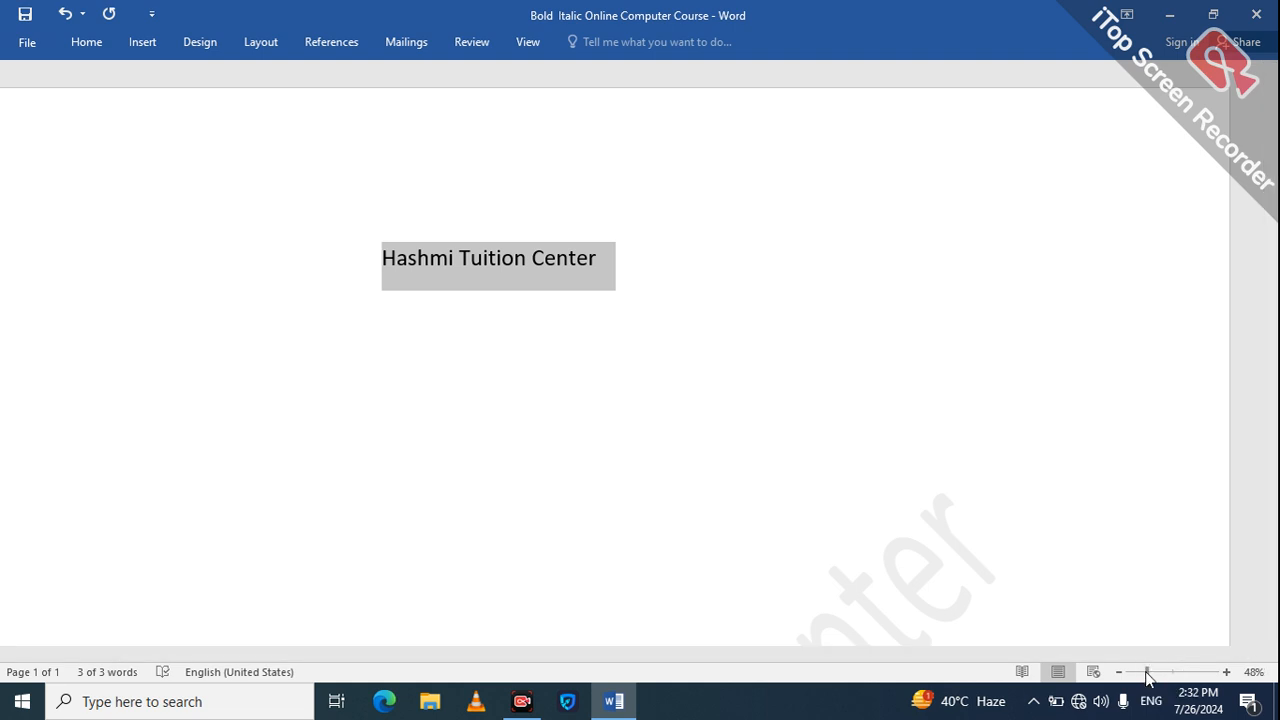
pyautogui.click(1134, 675)
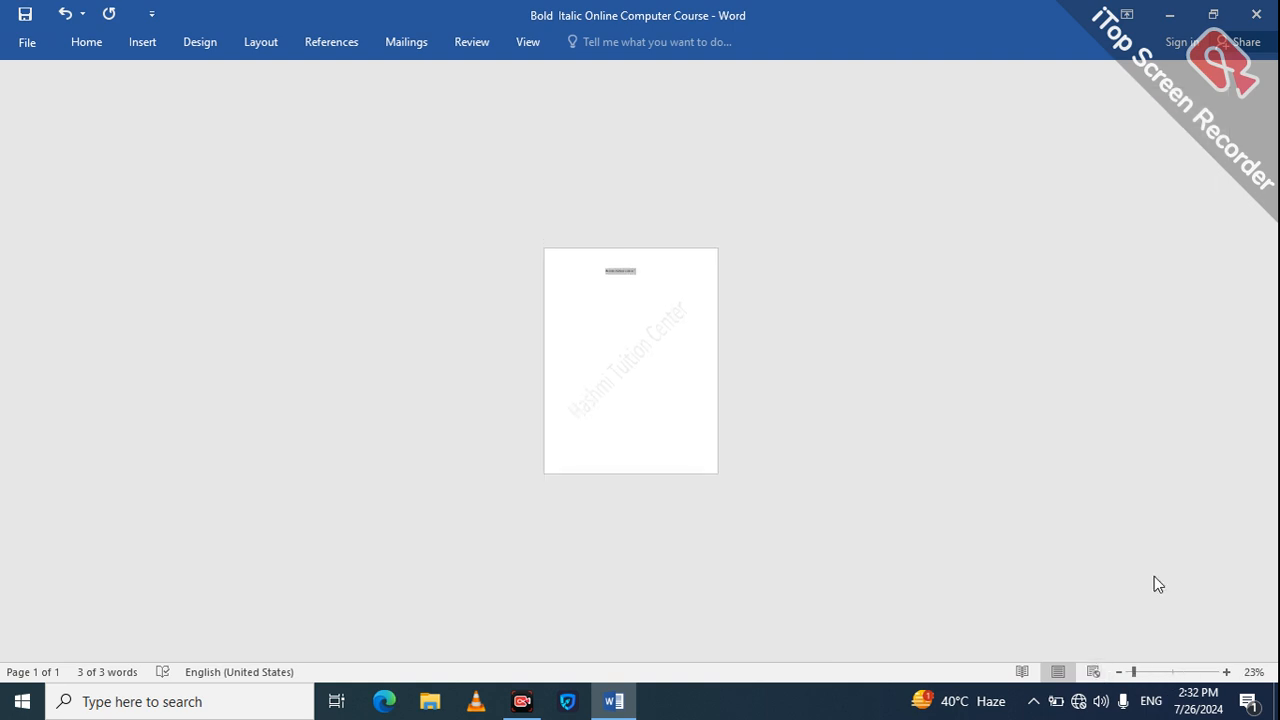
pyautogui.click(1143, 673)
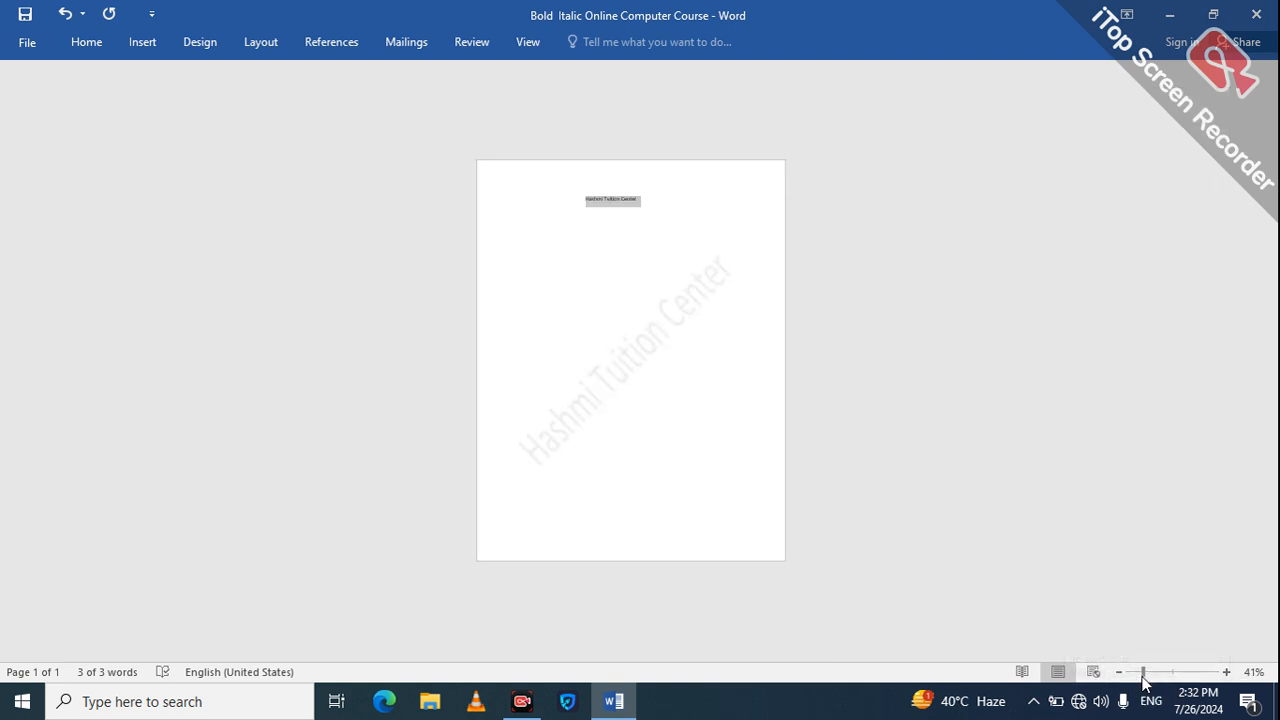
pyautogui.click(598, 378)
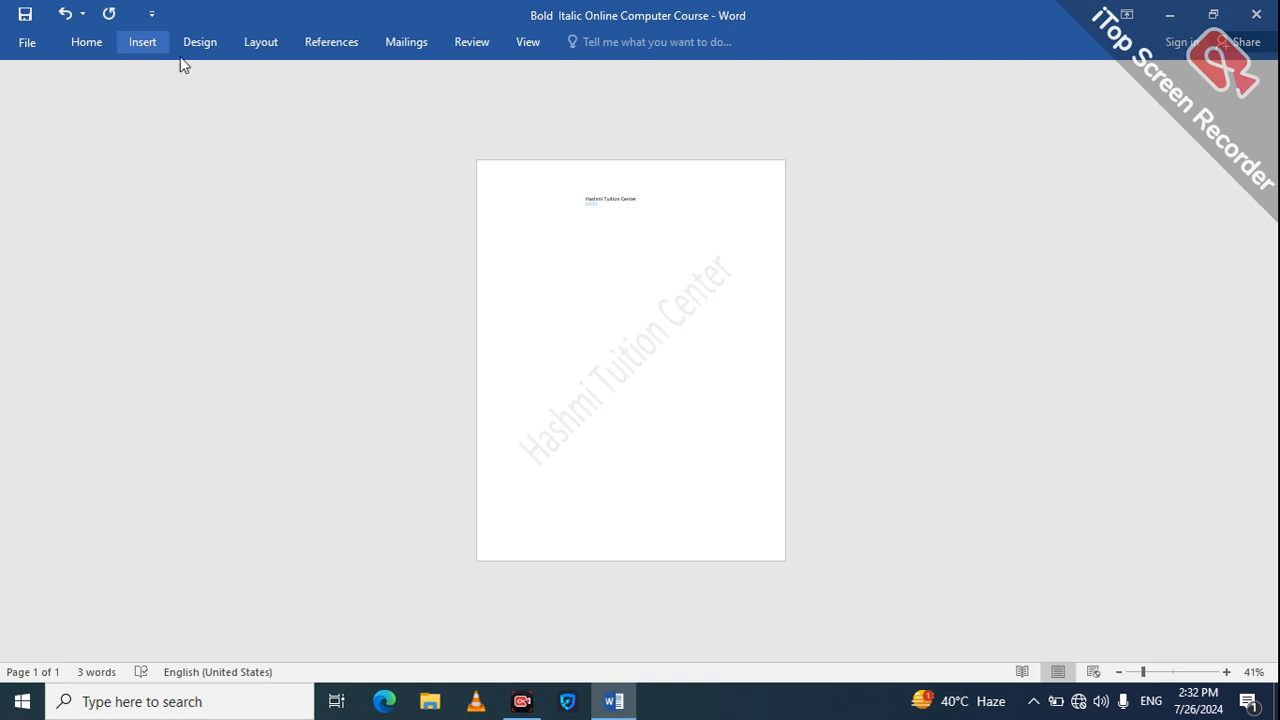
pyautogui.click(142, 42)
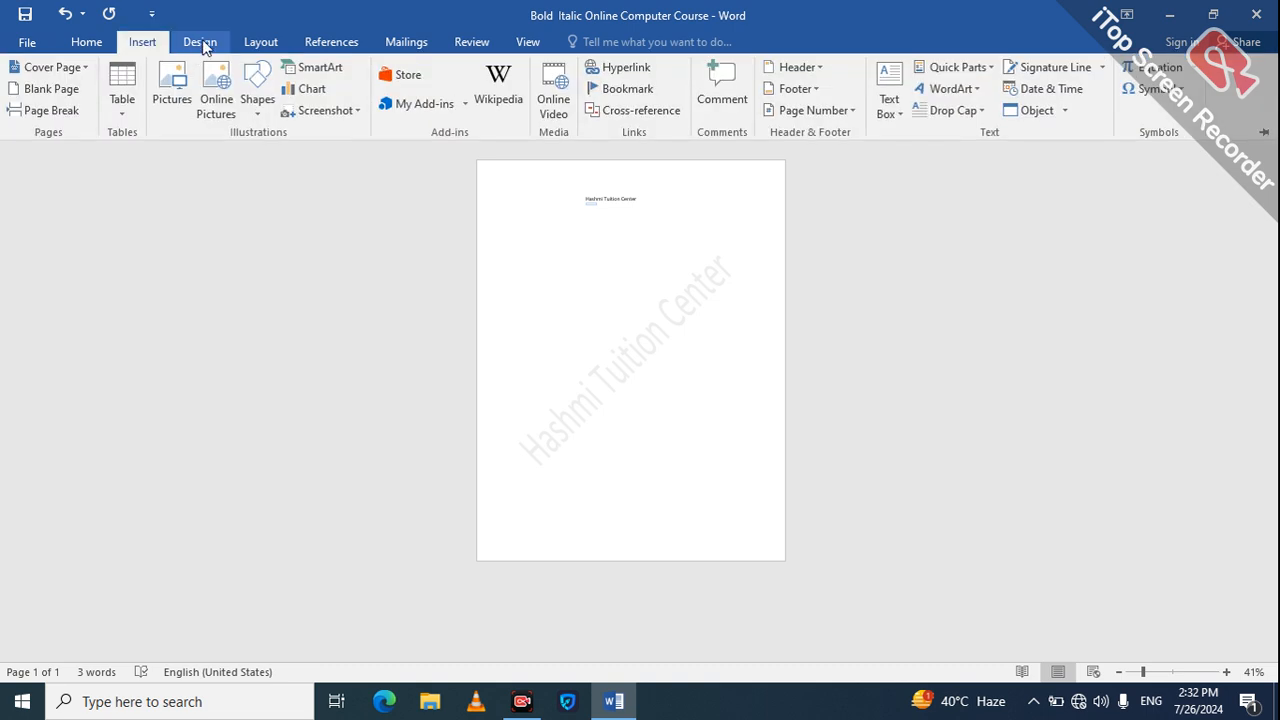
pyautogui.click(203, 48)
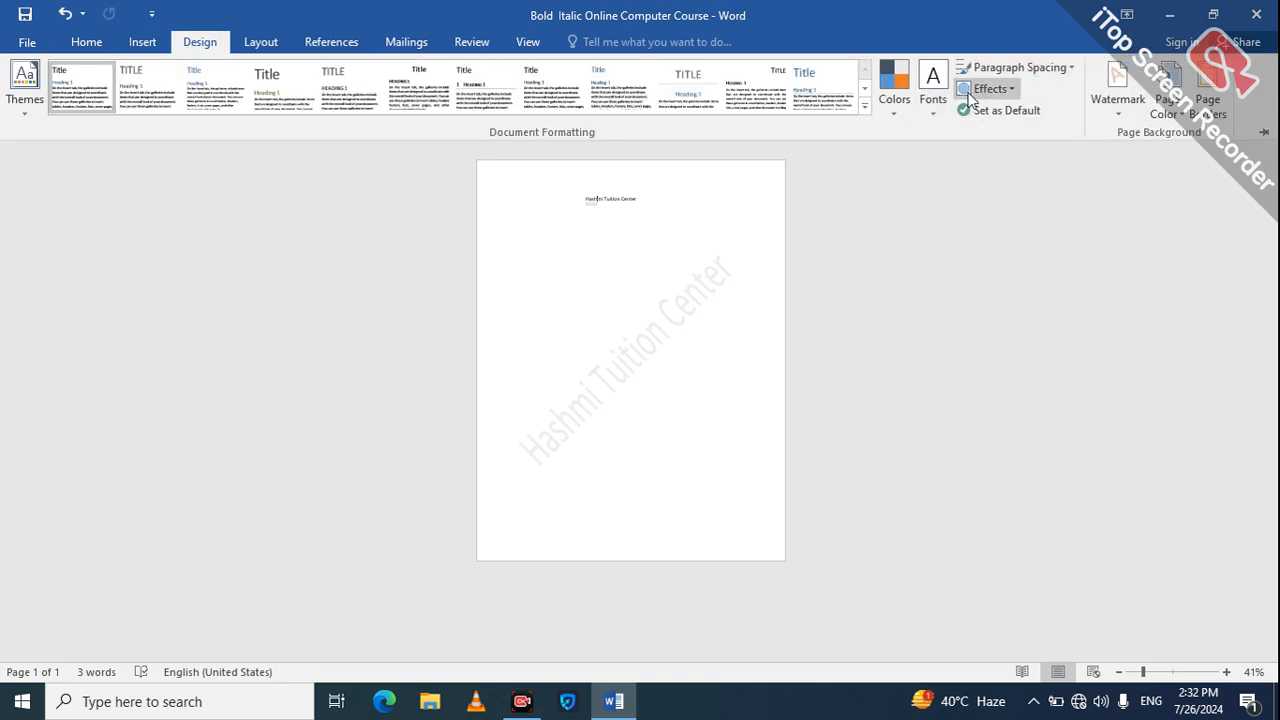
pyautogui.click(1117, 104)
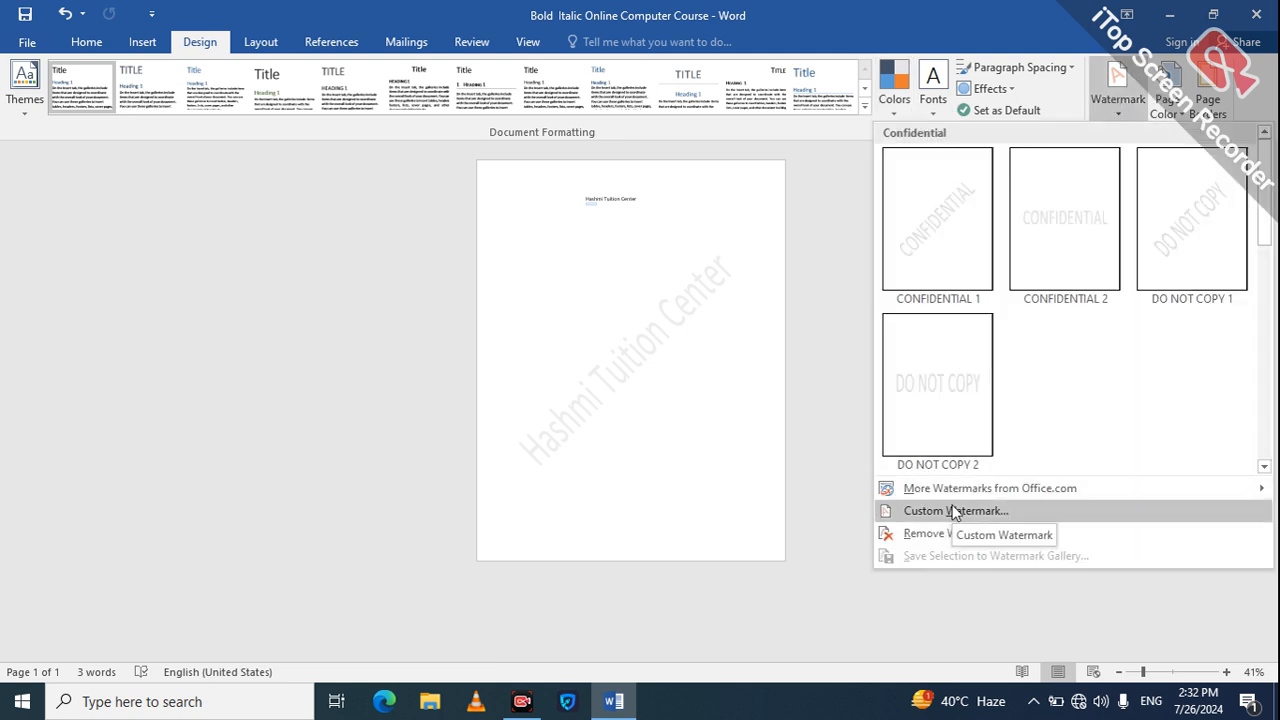
pyautogui.click(955, 511)
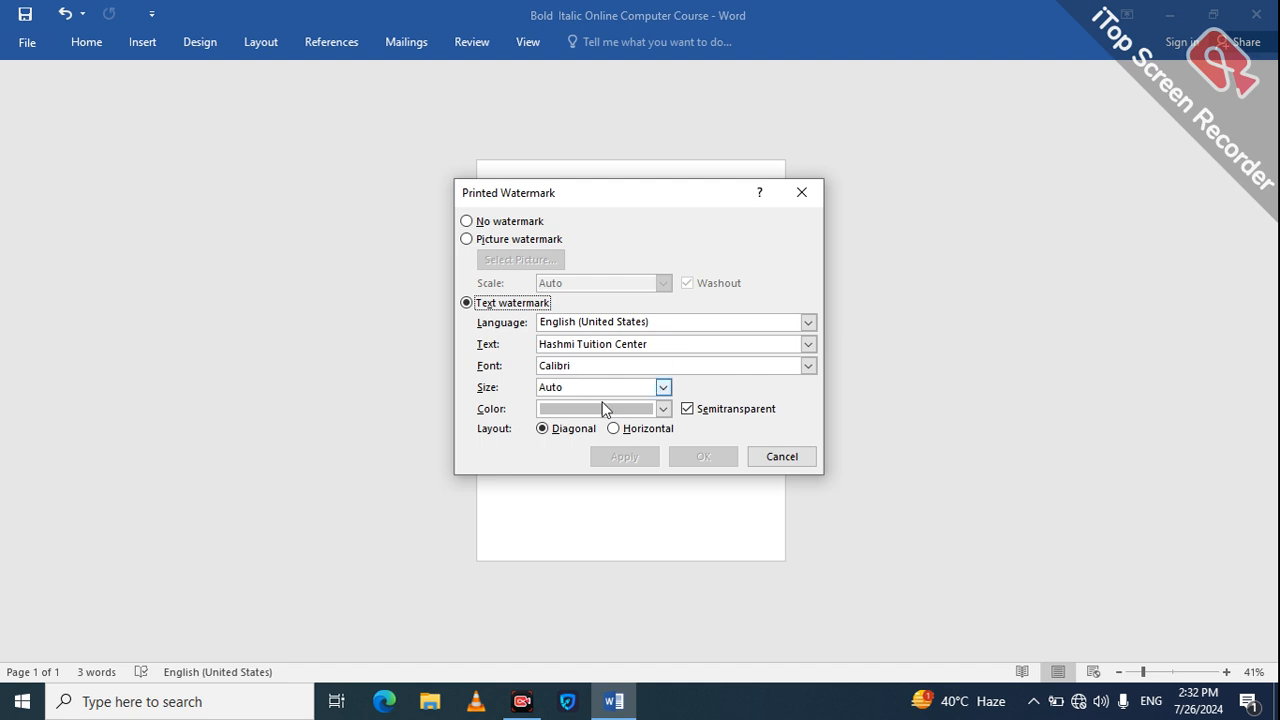
pyautogui.click(663, 409)
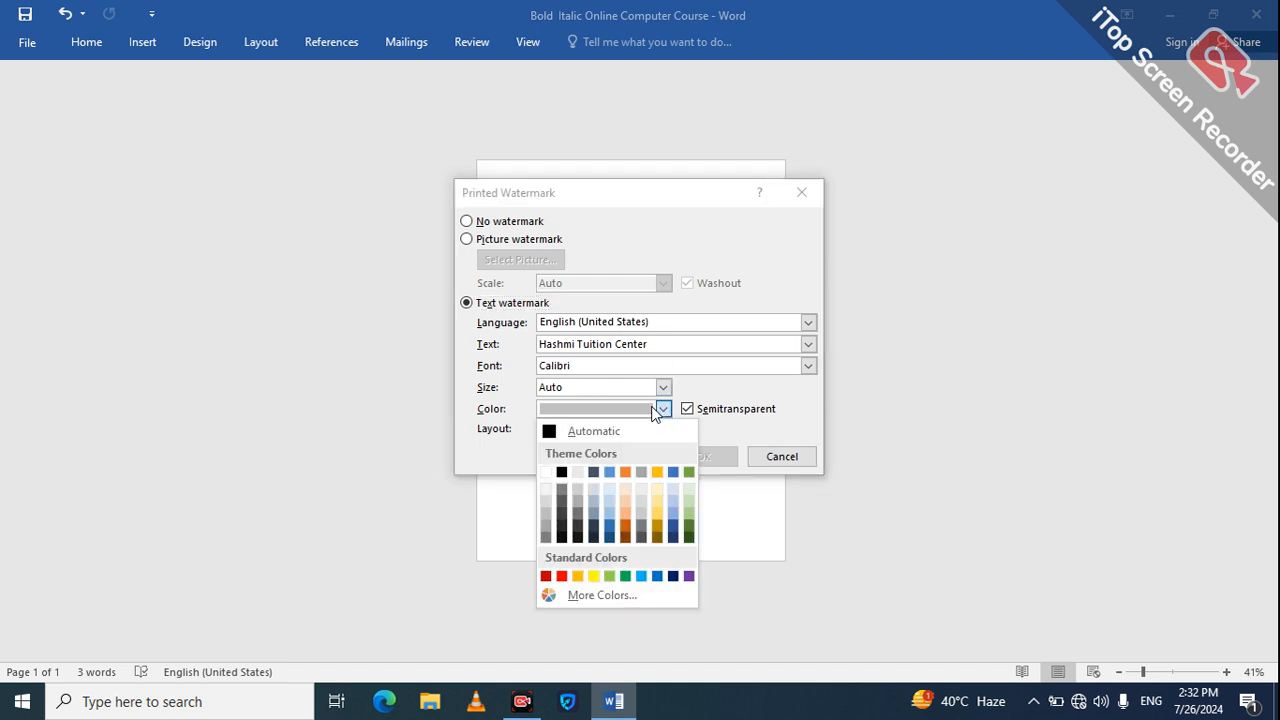
pyautogui.click(561, 515)
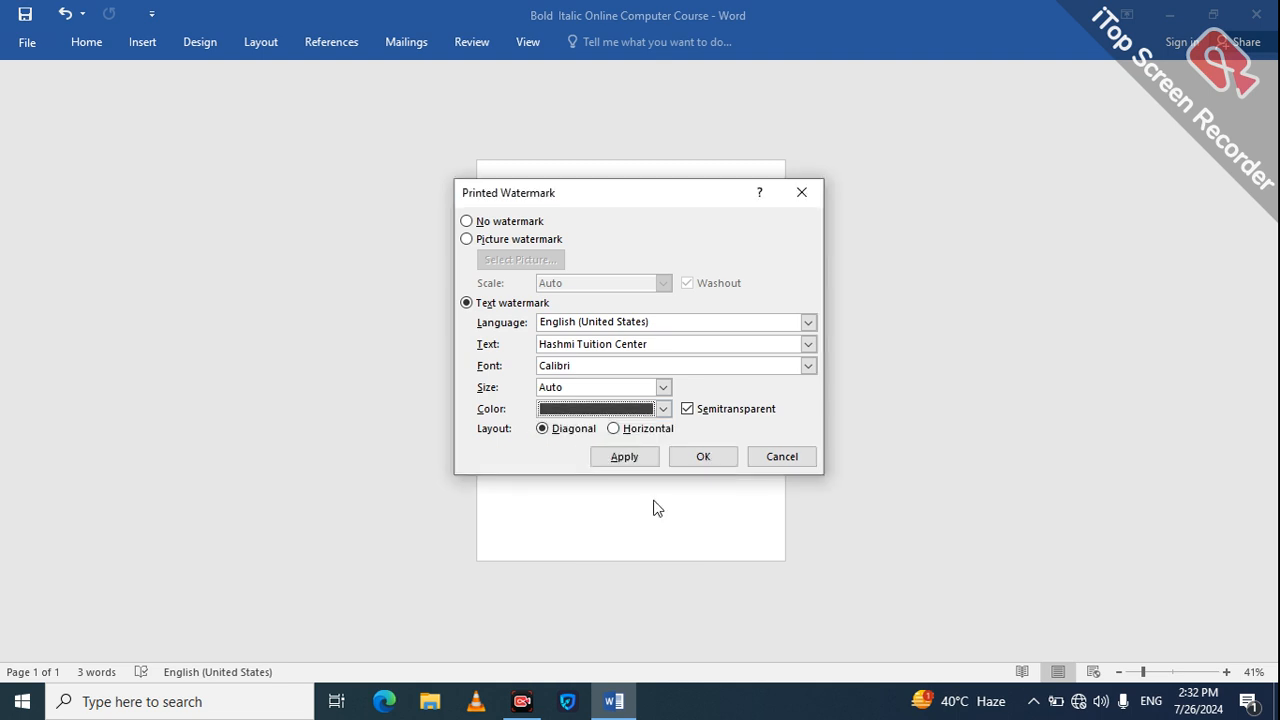
pyautogui.click(626, 458)
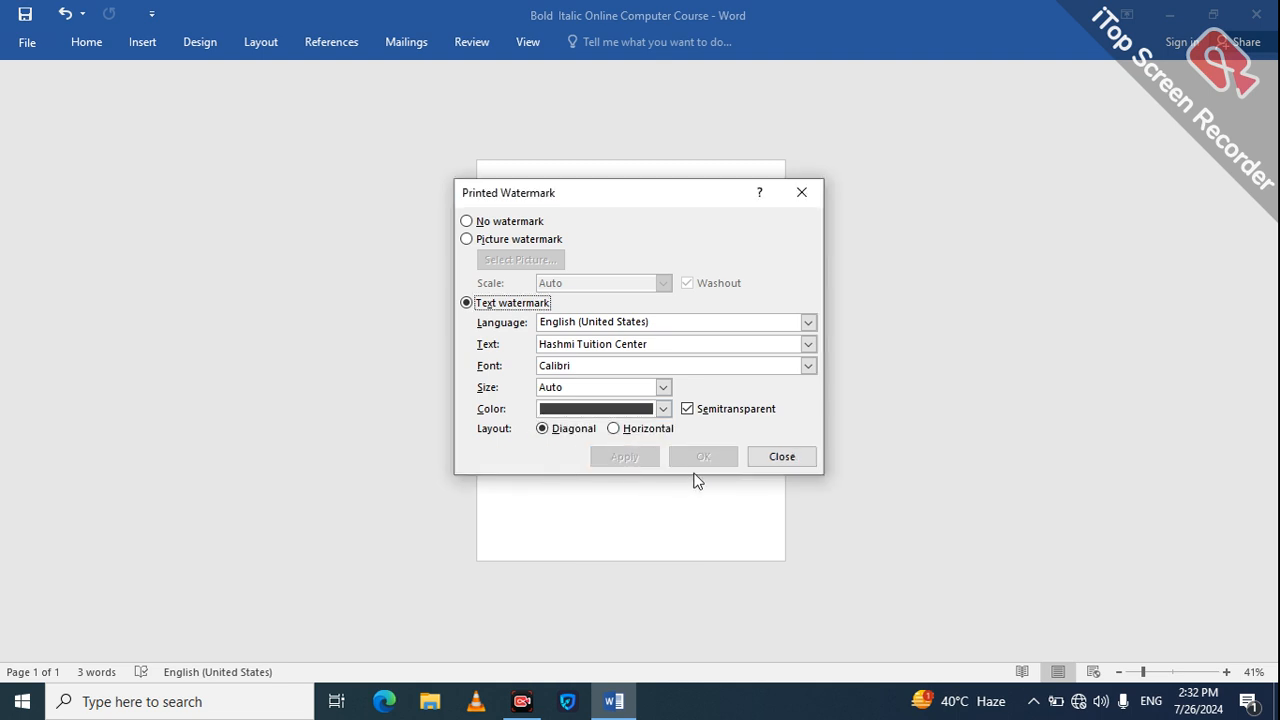
# Step: Finish the text watermark, reopen the custom watermark settings and switch the type to a picture watermark
pyautogui.click(783, 458)
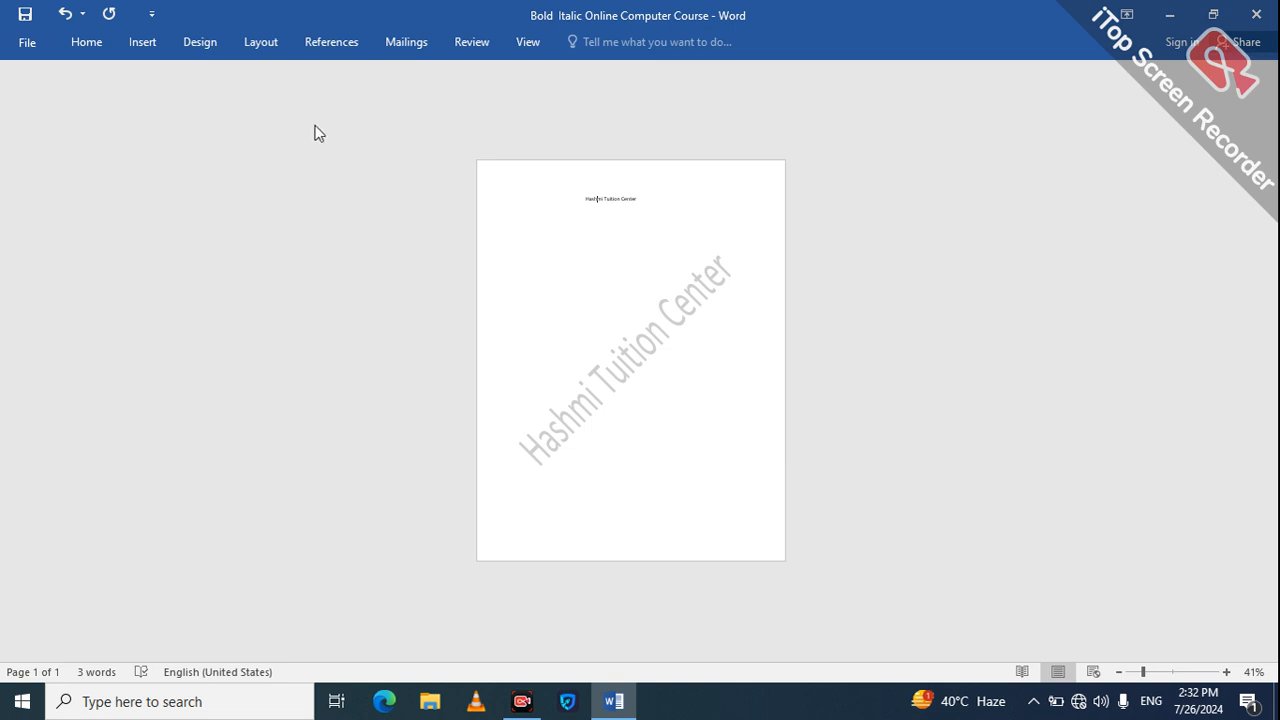
pyautogui.click(205, 44)
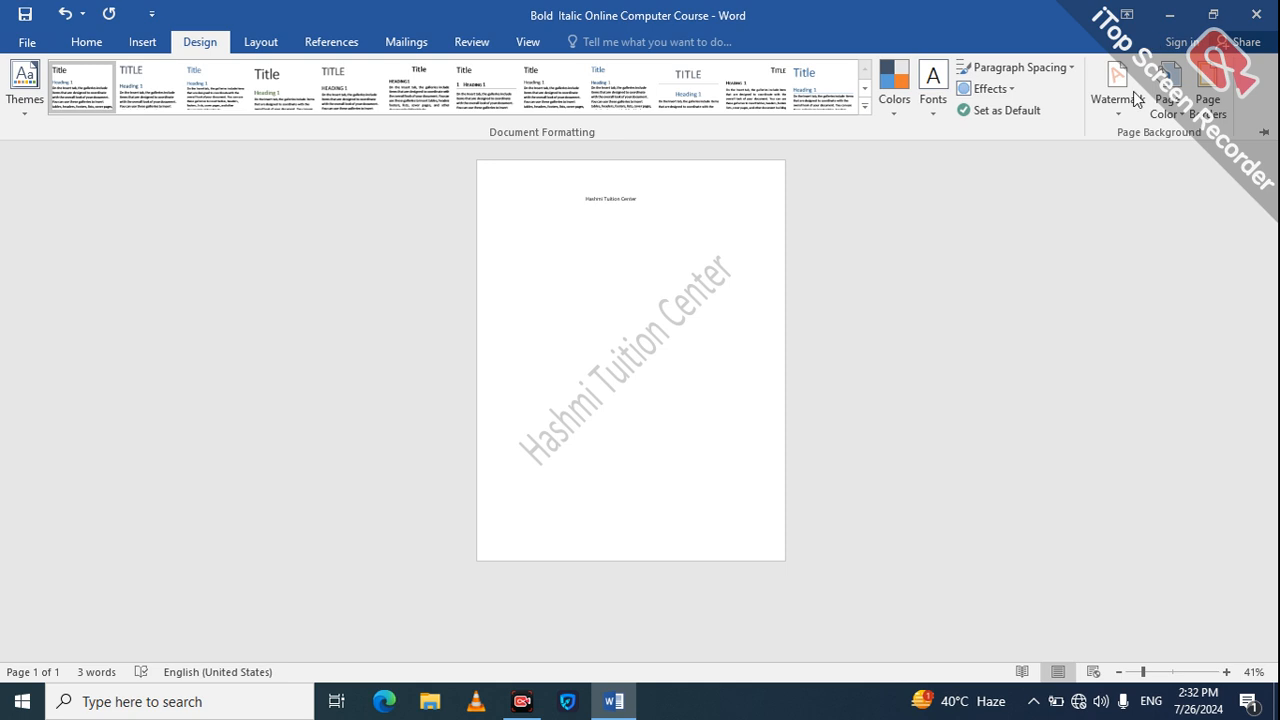
pyautogui.click(1135, 97)
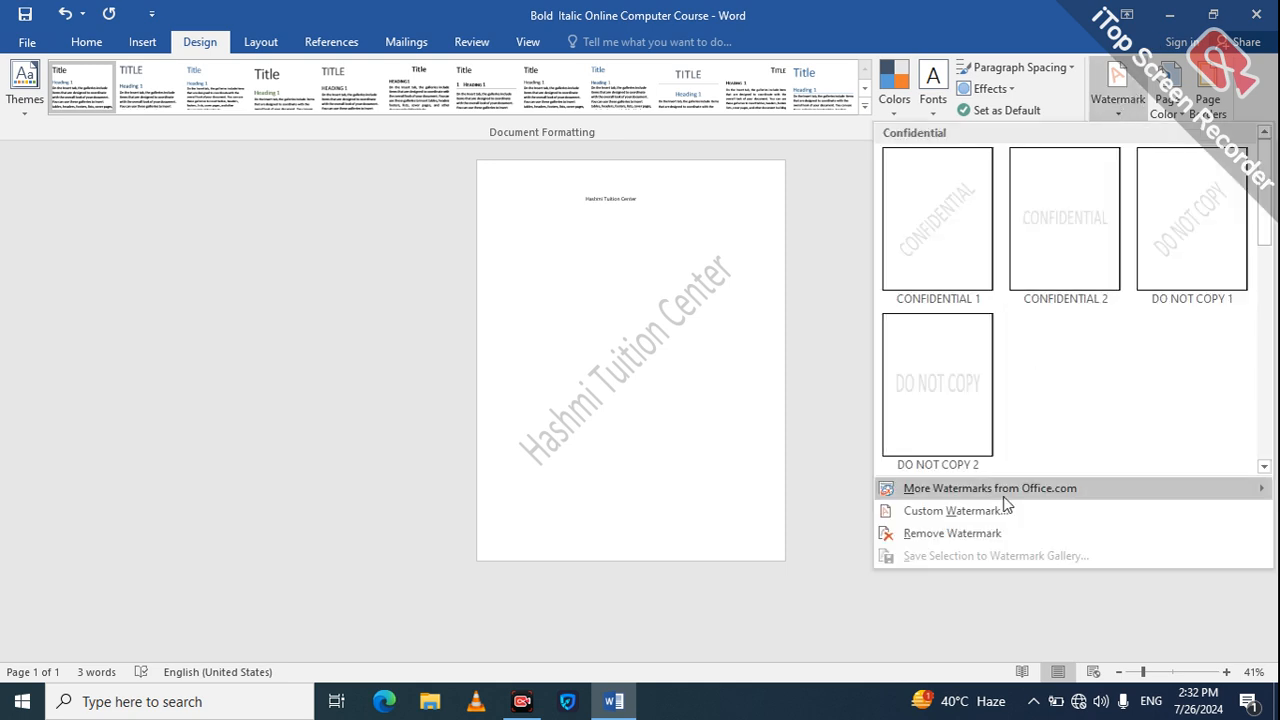
pyautogui.click(963, 512)
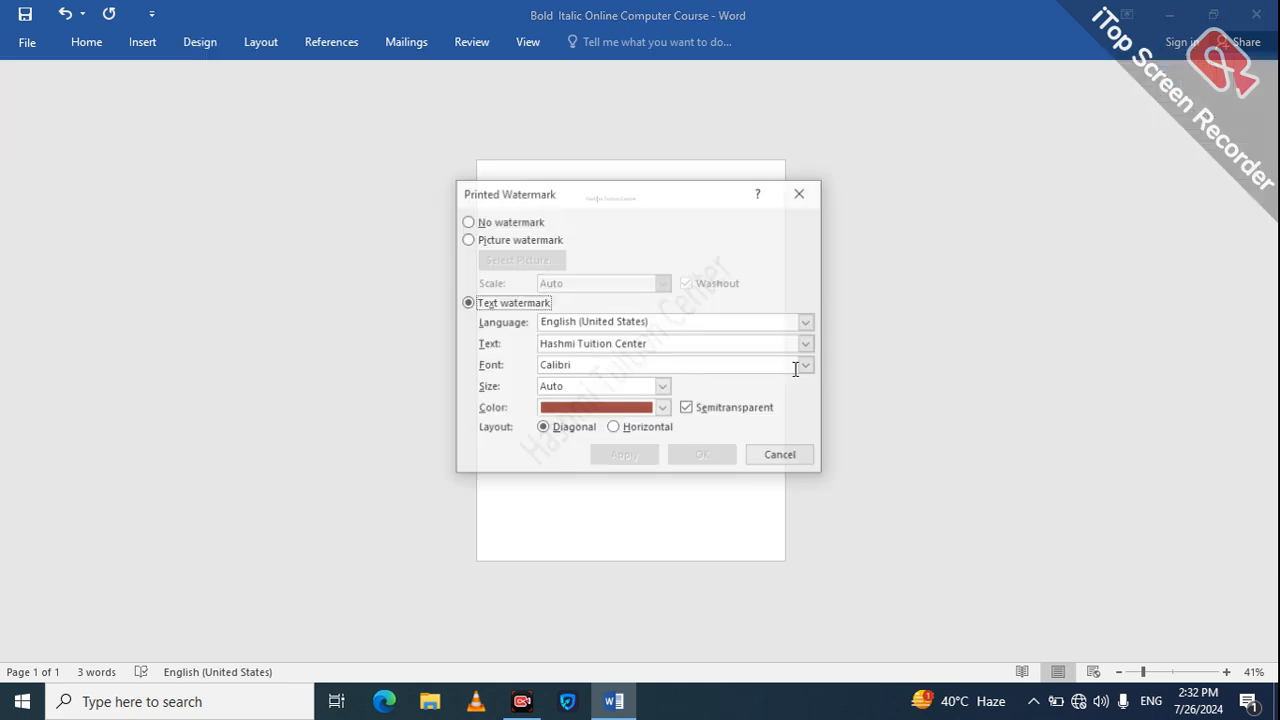
pyautogui.click(467, 239)
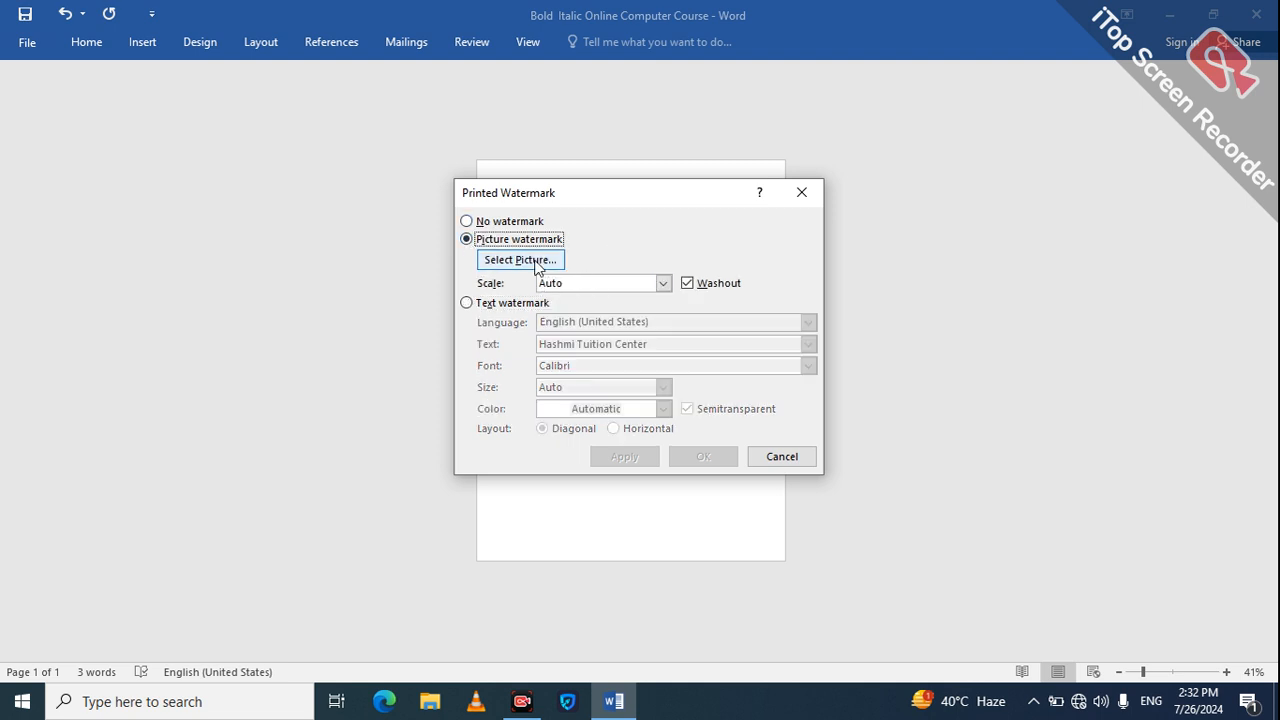
# Step: Choose the logo picture "4" from Local Disk (F:), working offline, and apply it as a washed-out watermark at automatic scale
pyautogui.click(529, 261)
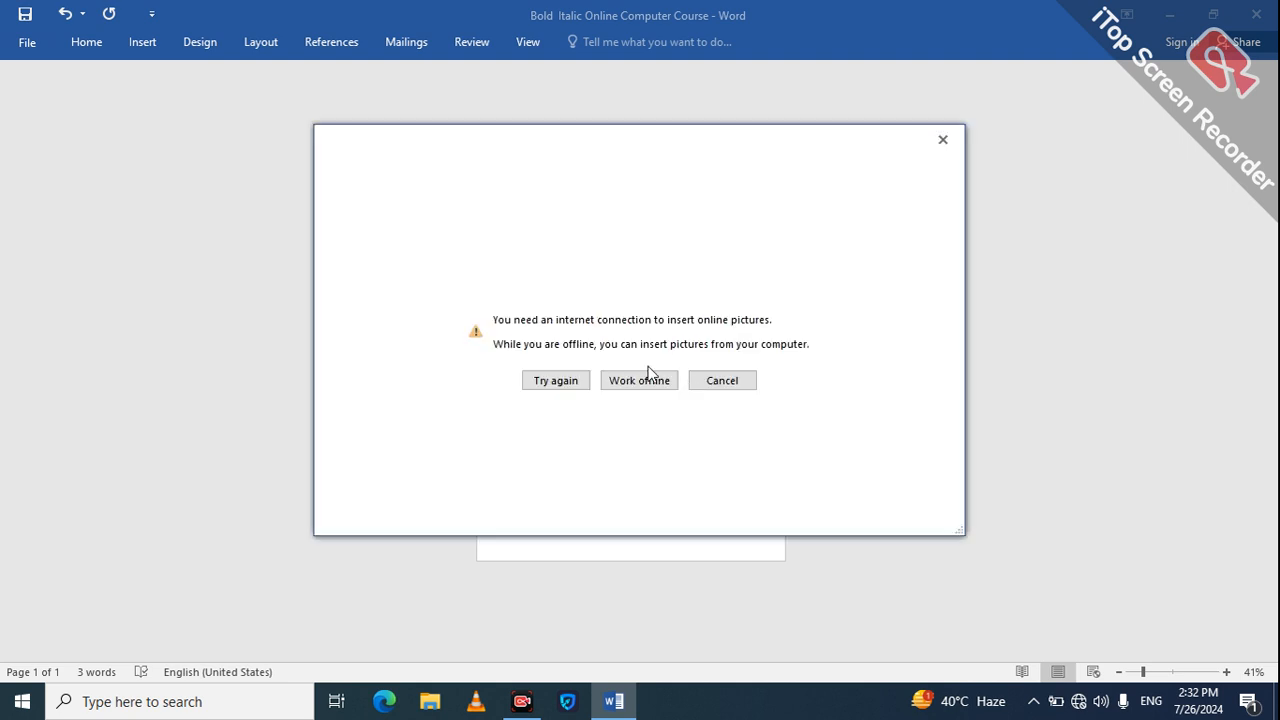
pyautogui.click(632, 383)
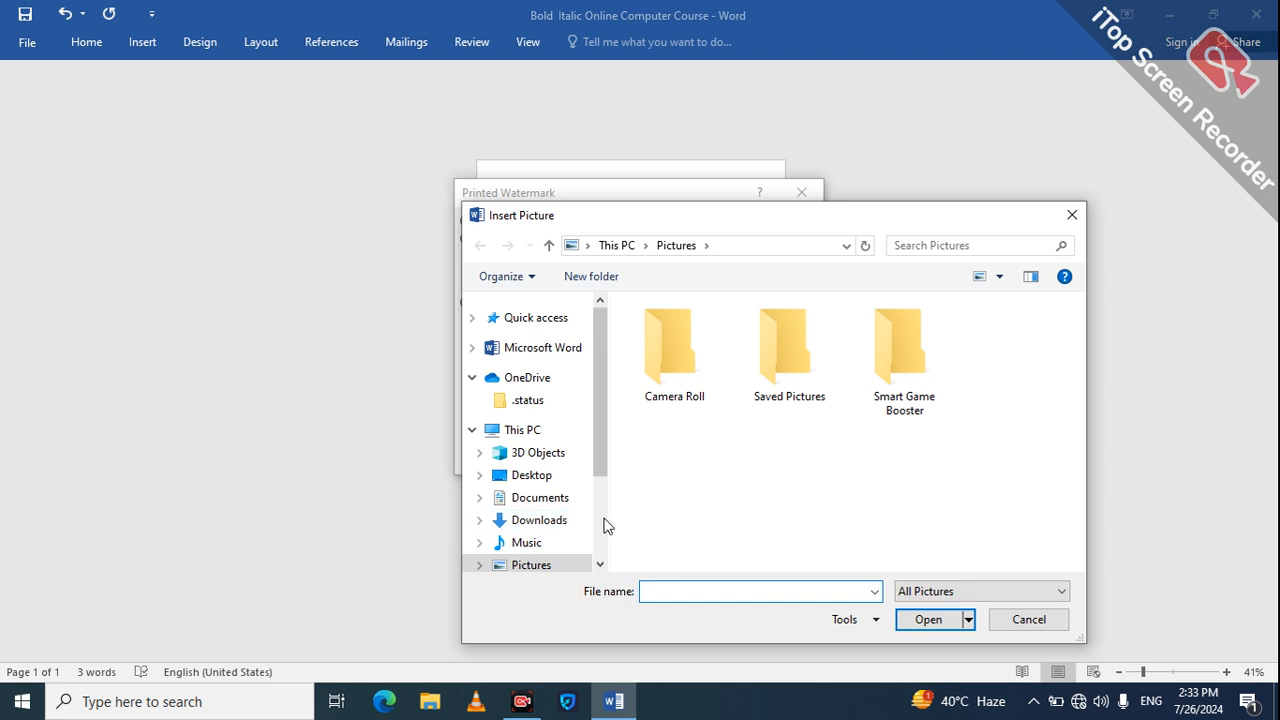
pyautogui.scroll(-3, 570, 508)
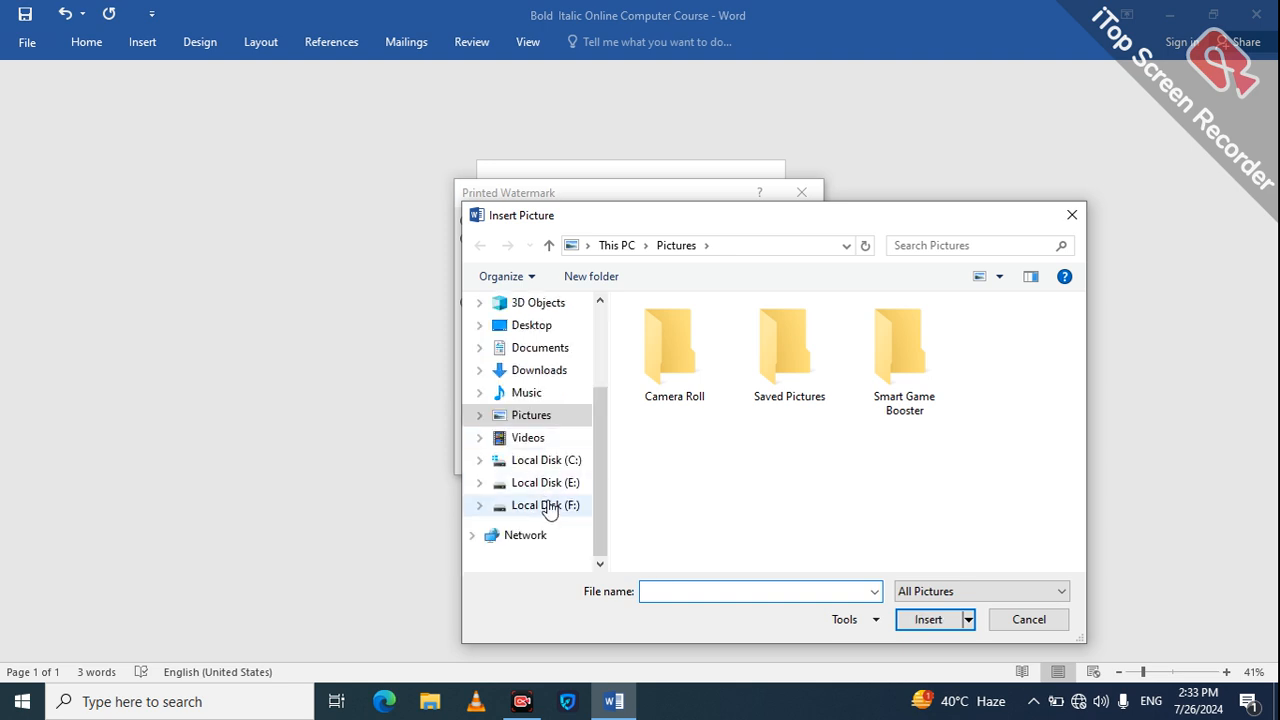
pyautogui.click(545, 504)
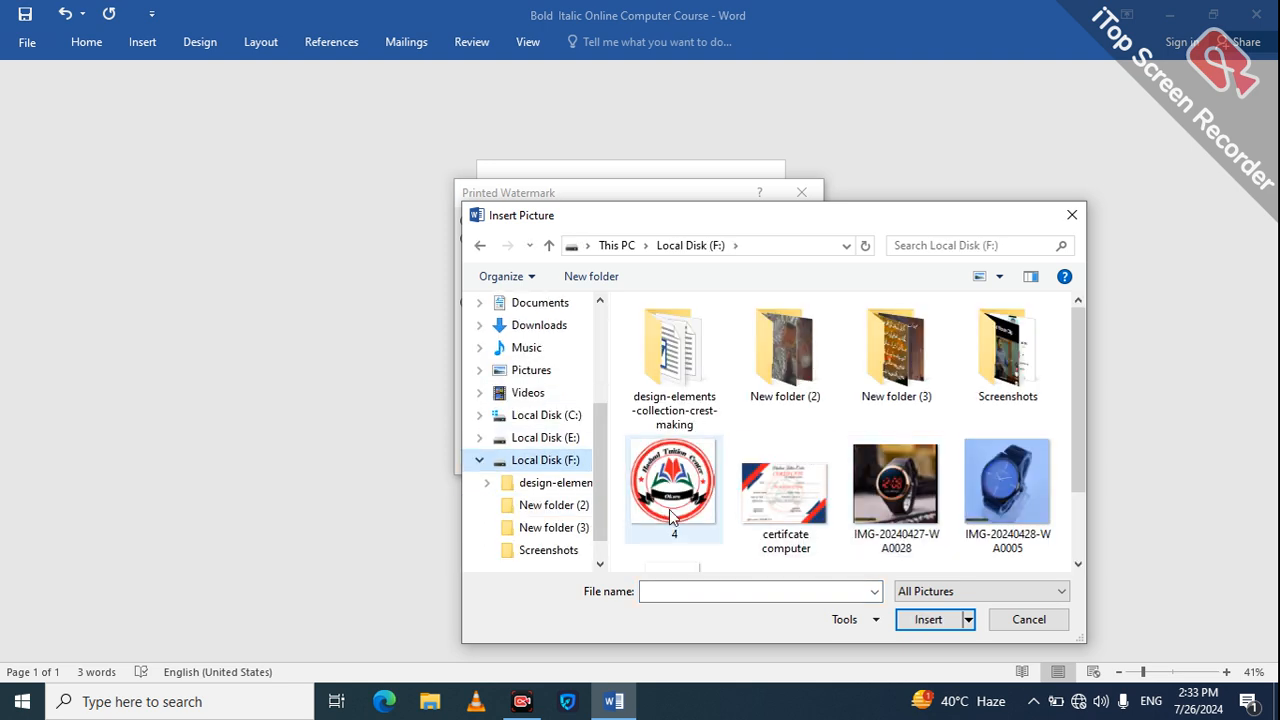
pyautogui.doubleClick(670, 509)
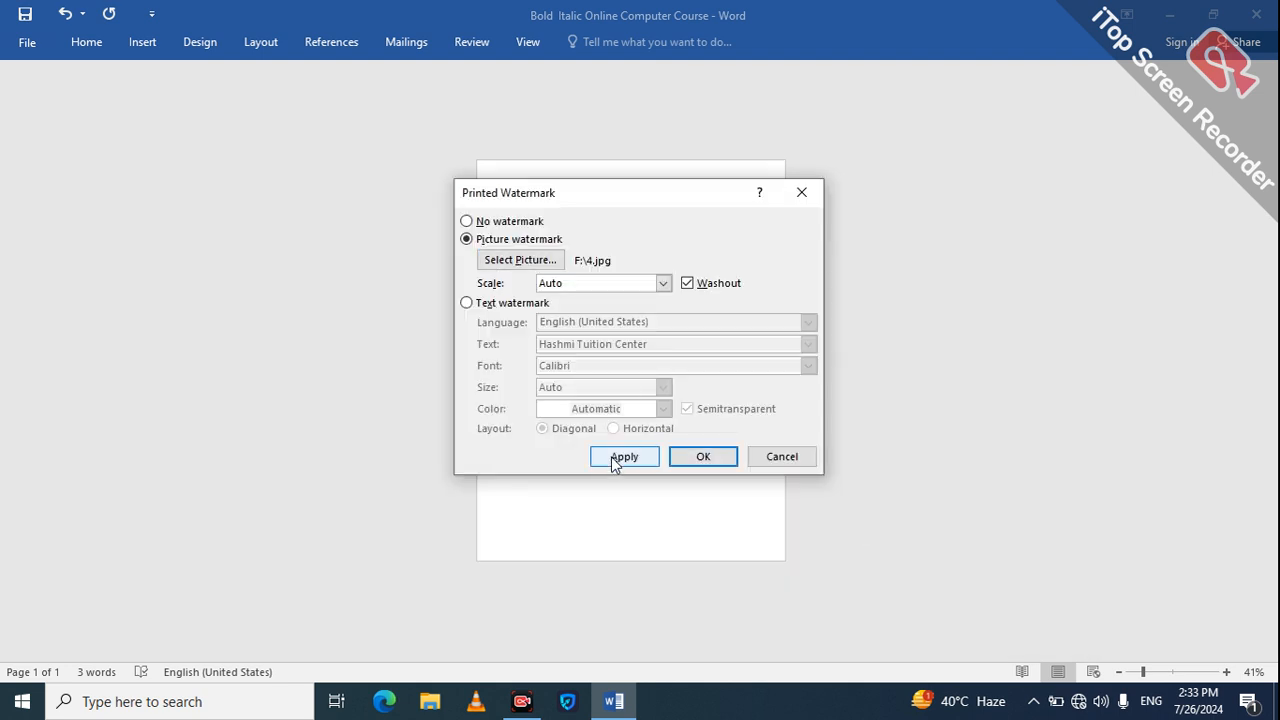
pyautogui.click(612, 466)
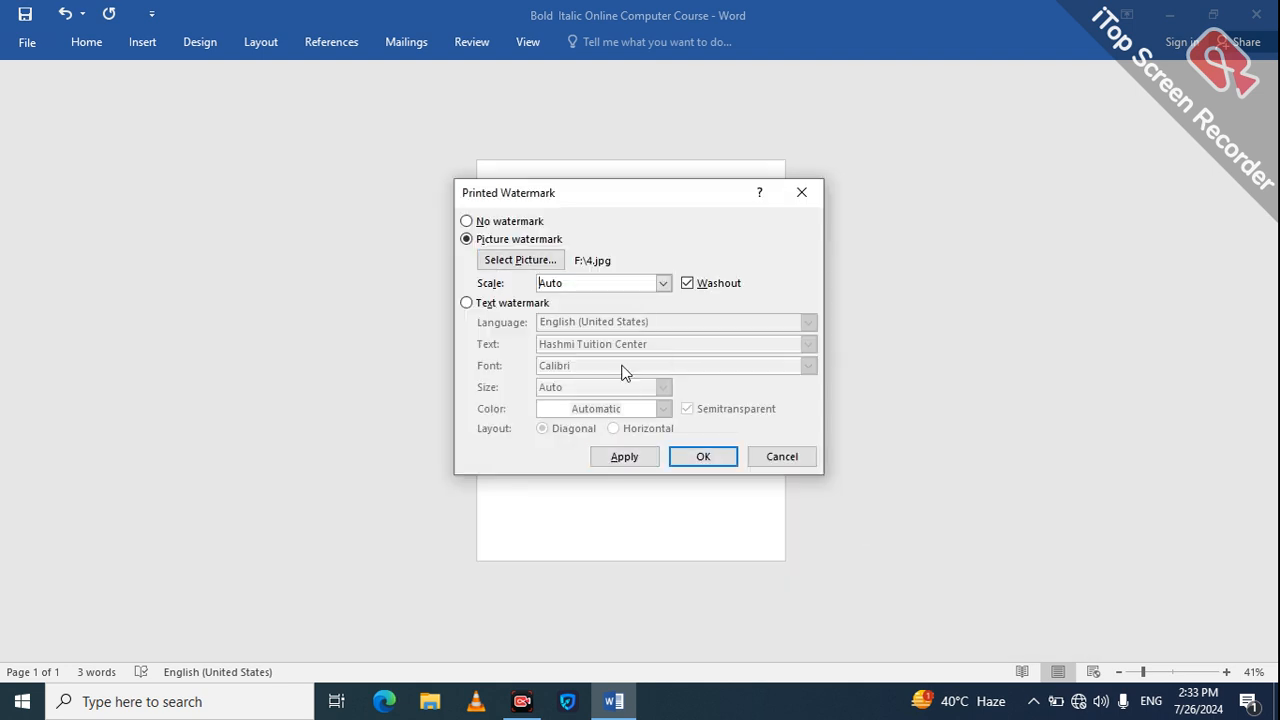
pyautogui.click(622, 460)
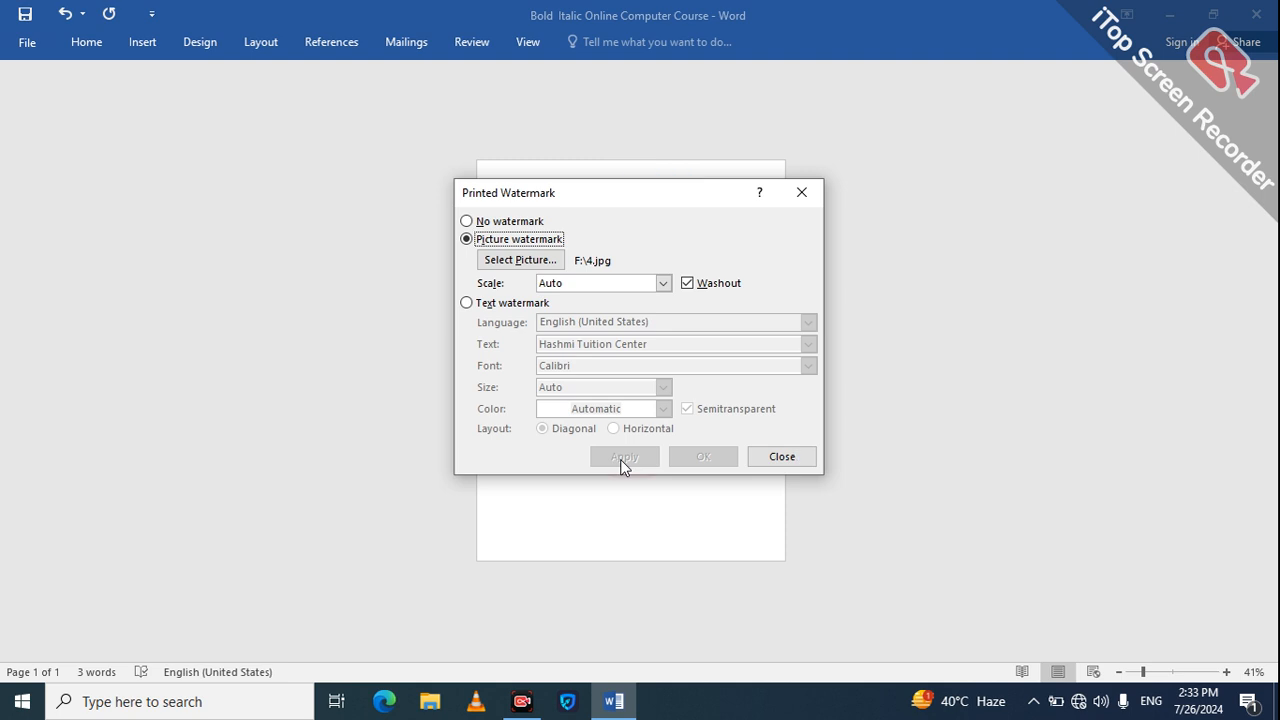
pyautogui.click(782, 456)
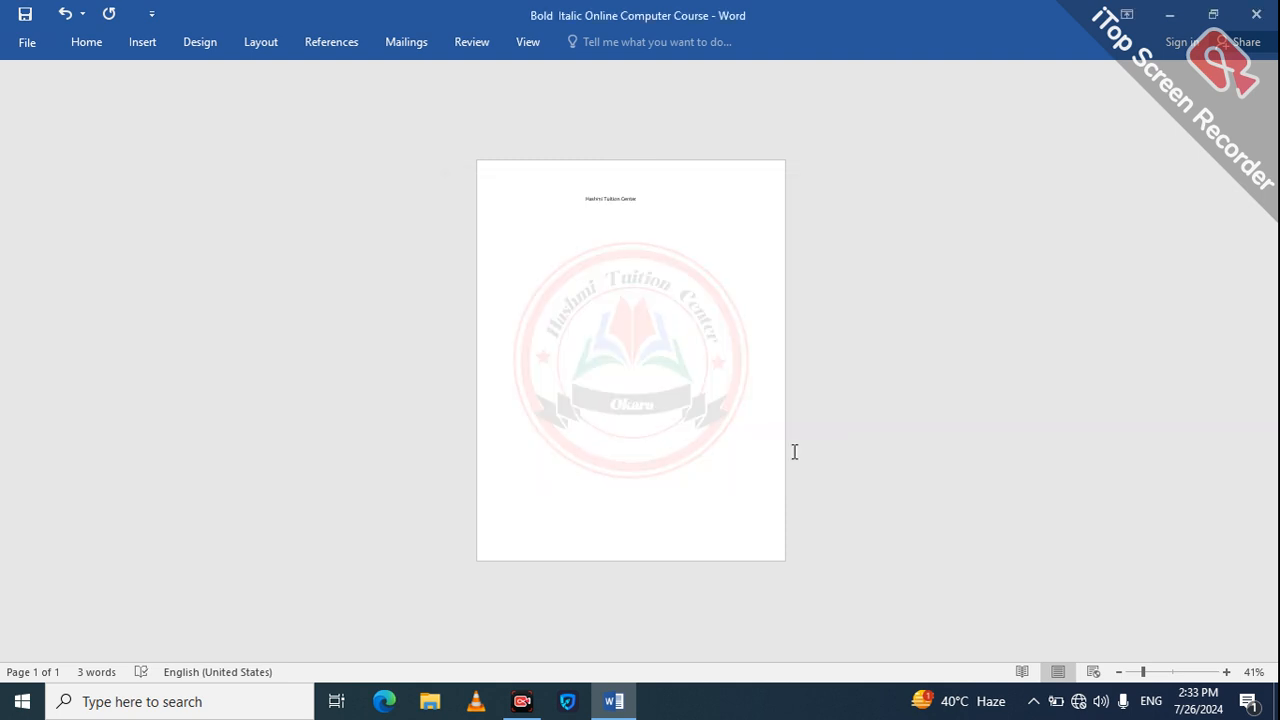
# Step: Delete the whole "Hashmi Tuition Center" text line above the logo watermark
pyautogui.click(1157, 672)
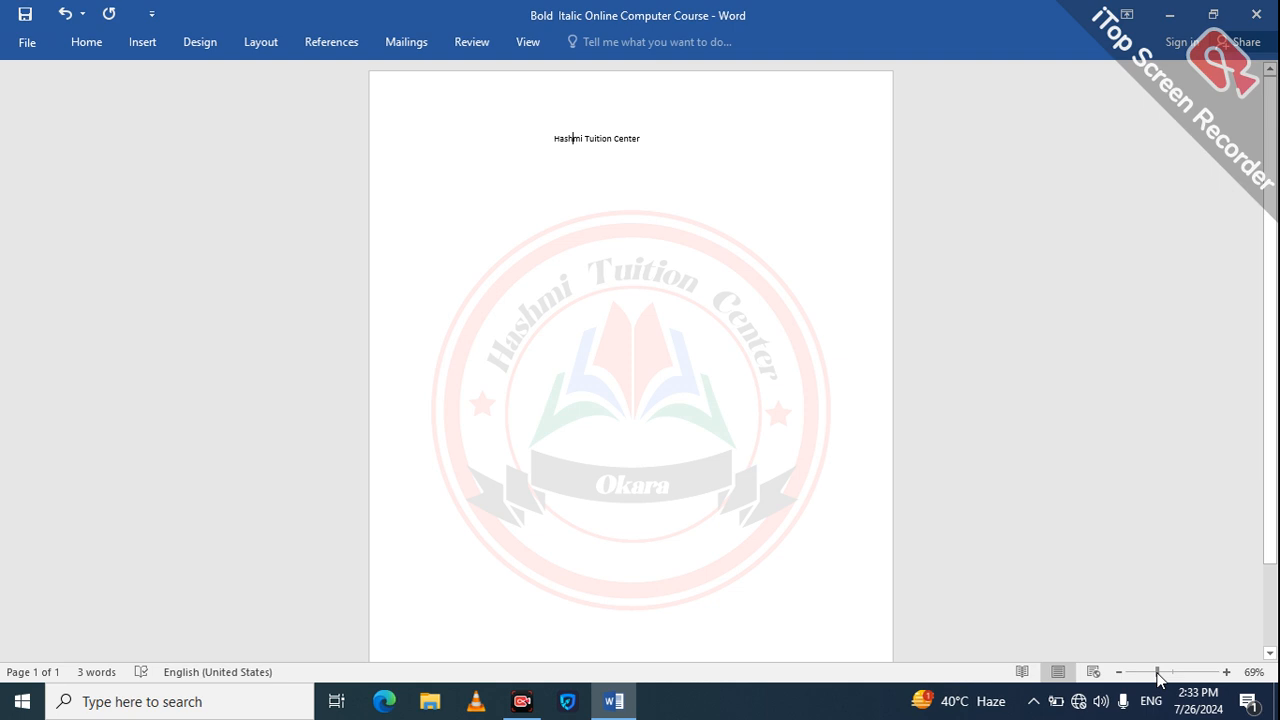
pyautogui.moveTo(1157, 675); pyautogui.dragTo(1138, 672)
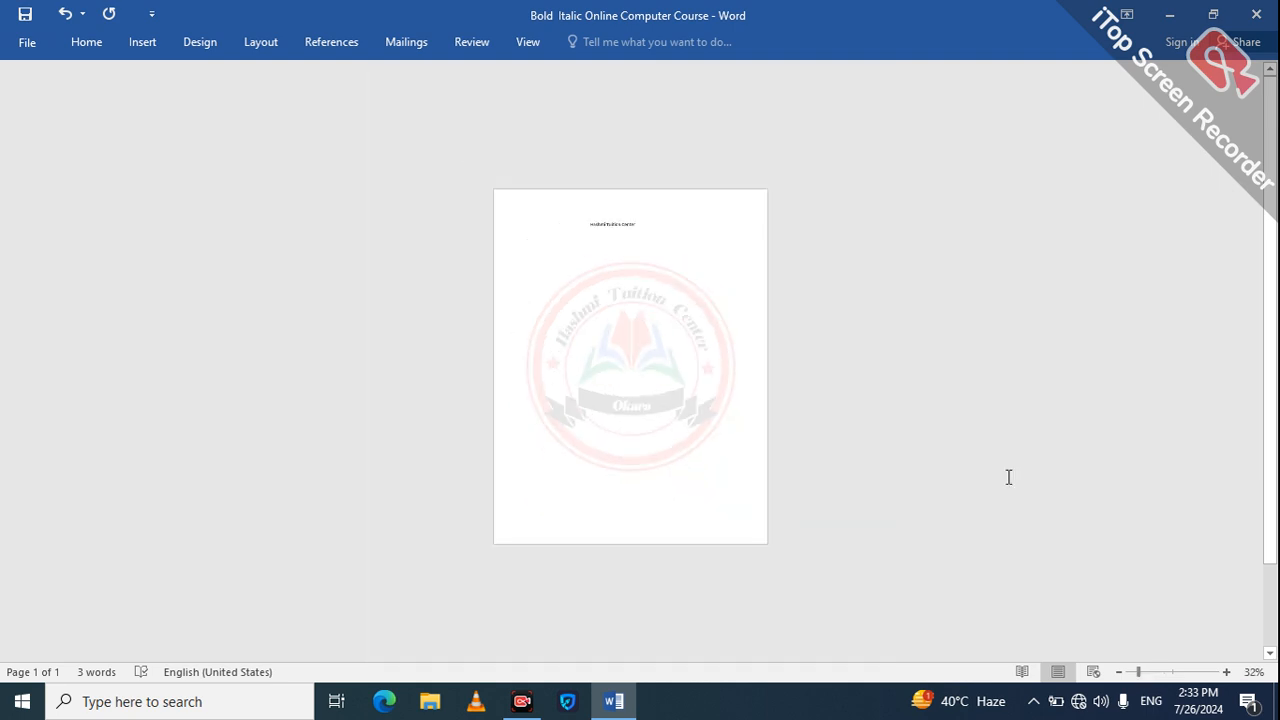
pyautogui.click(1160, 673)
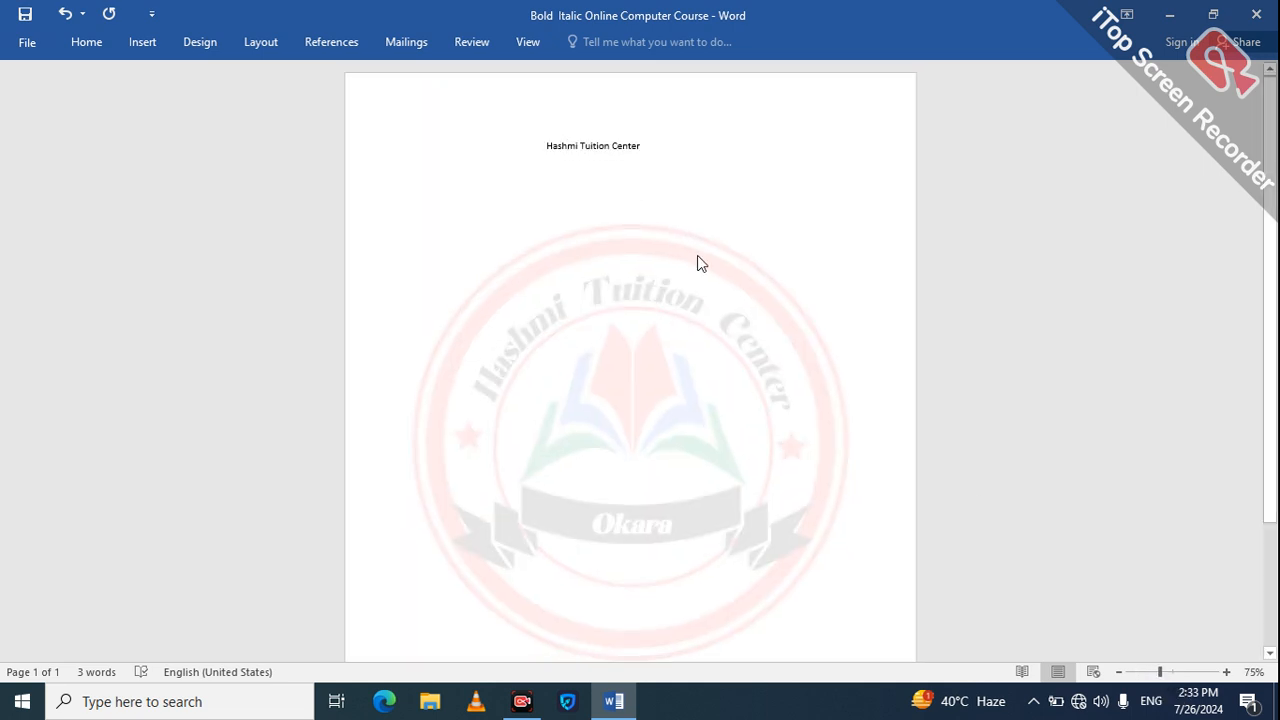
pyautogui.click(663, 141)
pyautogui.press('BackSpace')
pyautogui.press('BackSpace')
pyautogui.press('BackSpace')
pyautogui.press('BackSpace')
pyautogui.press('BackSpace')
pyautogui.press('BackSpace')
pyautogui.press('BackSpace')
pyautogui.press('BackSpace')
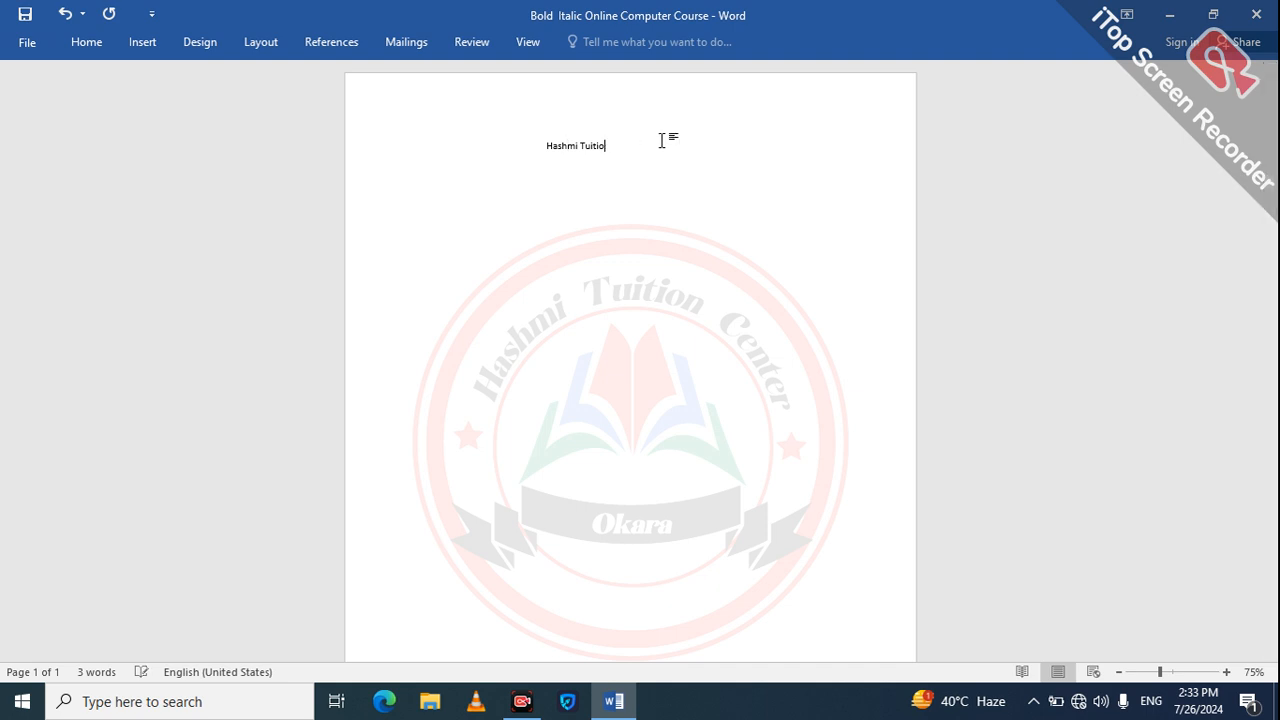
pyautogui.press('BackSpace')
pyautogui.press('BackSpace')
pyautogui.press('BackSpace')
pyautogui.press('BackSpace')
pyautogui.press('BackSpace')
pyautogui.press('BackSpace')
pyautogui.press('BackSpace')
pyautogui.press('BackSpace')
pyautogui.press('BackSpace')
pyautogui.press('BackSpace')
pyautogui.press('BackSpace')
pyautogui.press('BackSpace')
# Step: Set the page background colour to No Color
pyautogui.click(205, 41)
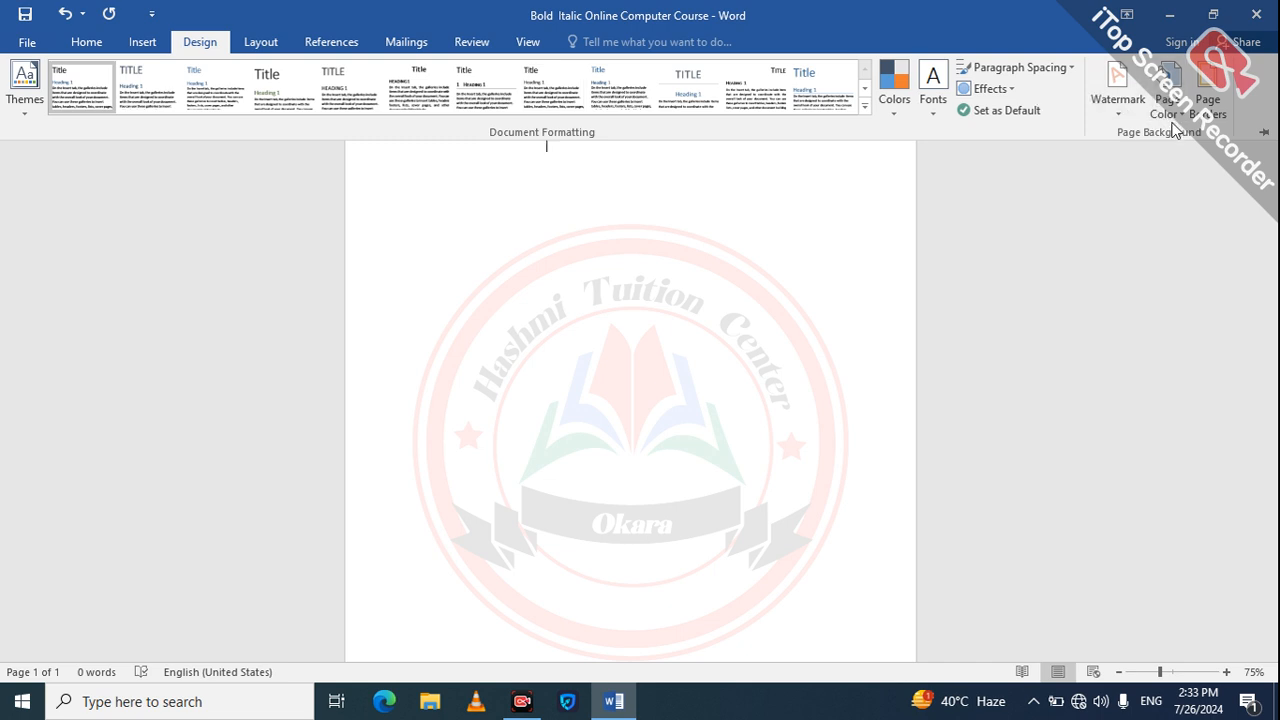
pyautogui.click(1168, 108)
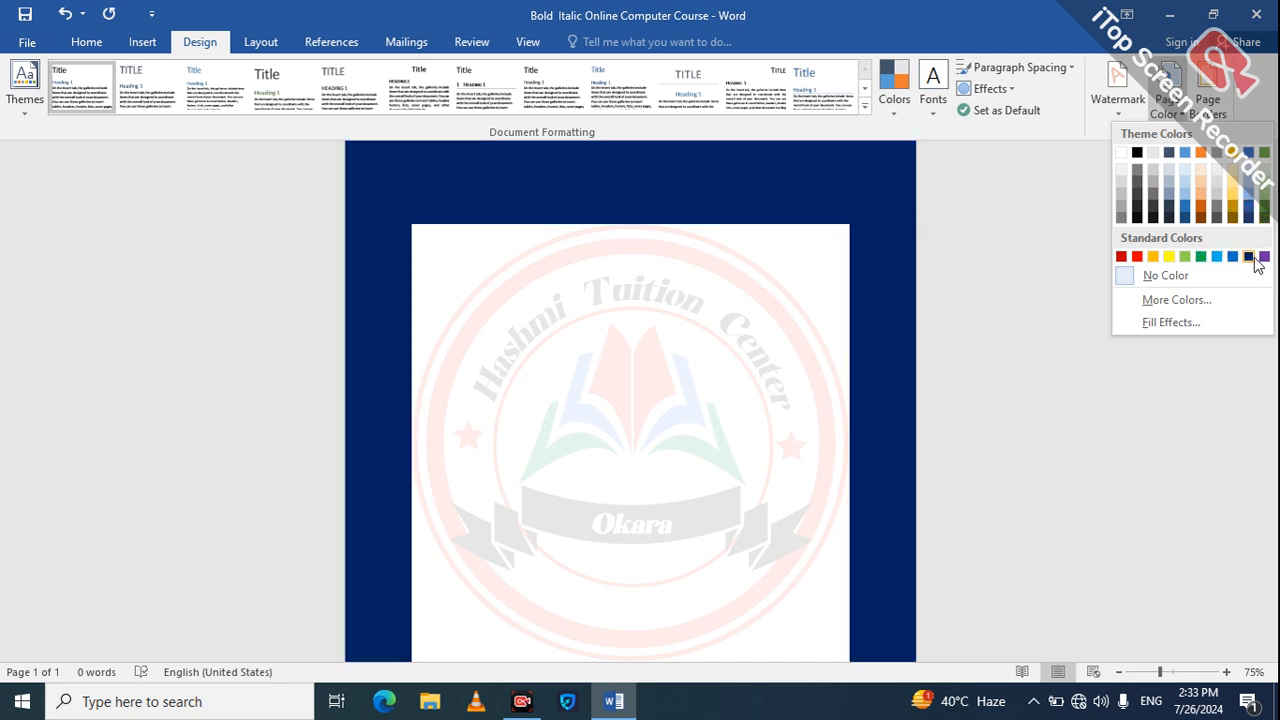
pyautogui.click(1157, 276)
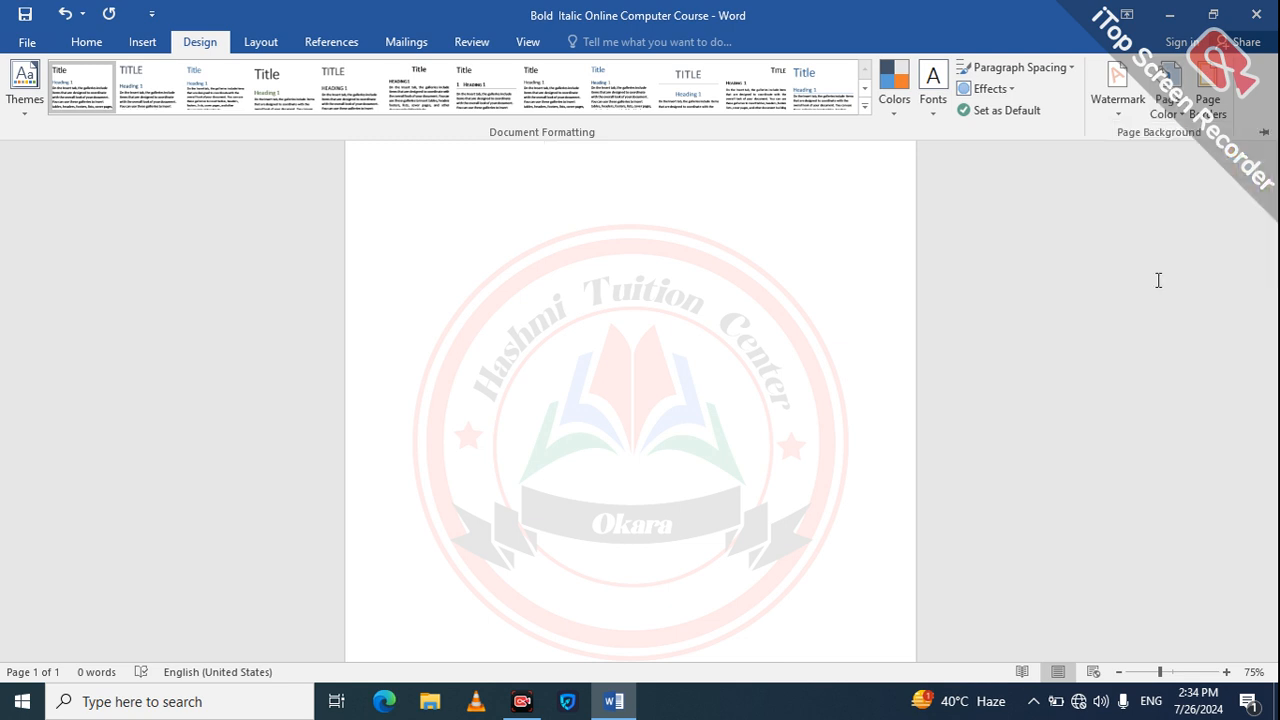
# Step: Add a 3-D page border with the 3 pt thick-and-thin double line style to the whole document
pyautogui.click(1207, 108)
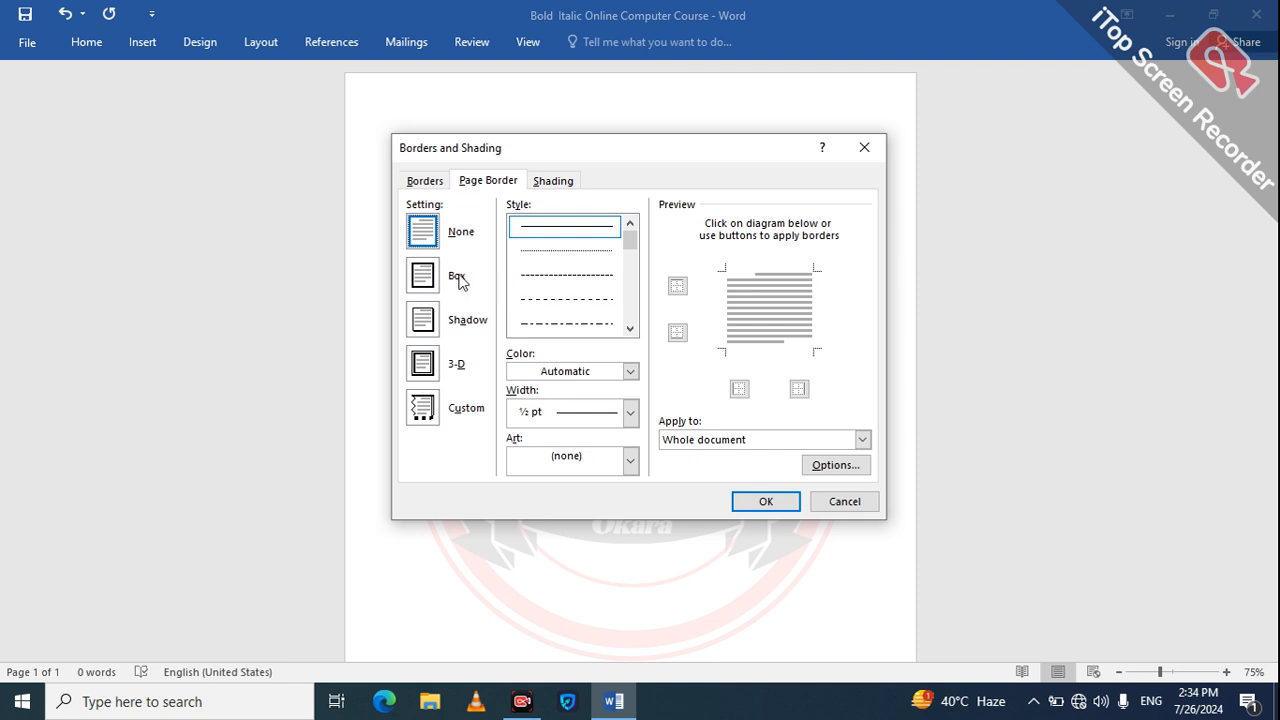
pyautogui.click(428, 281)
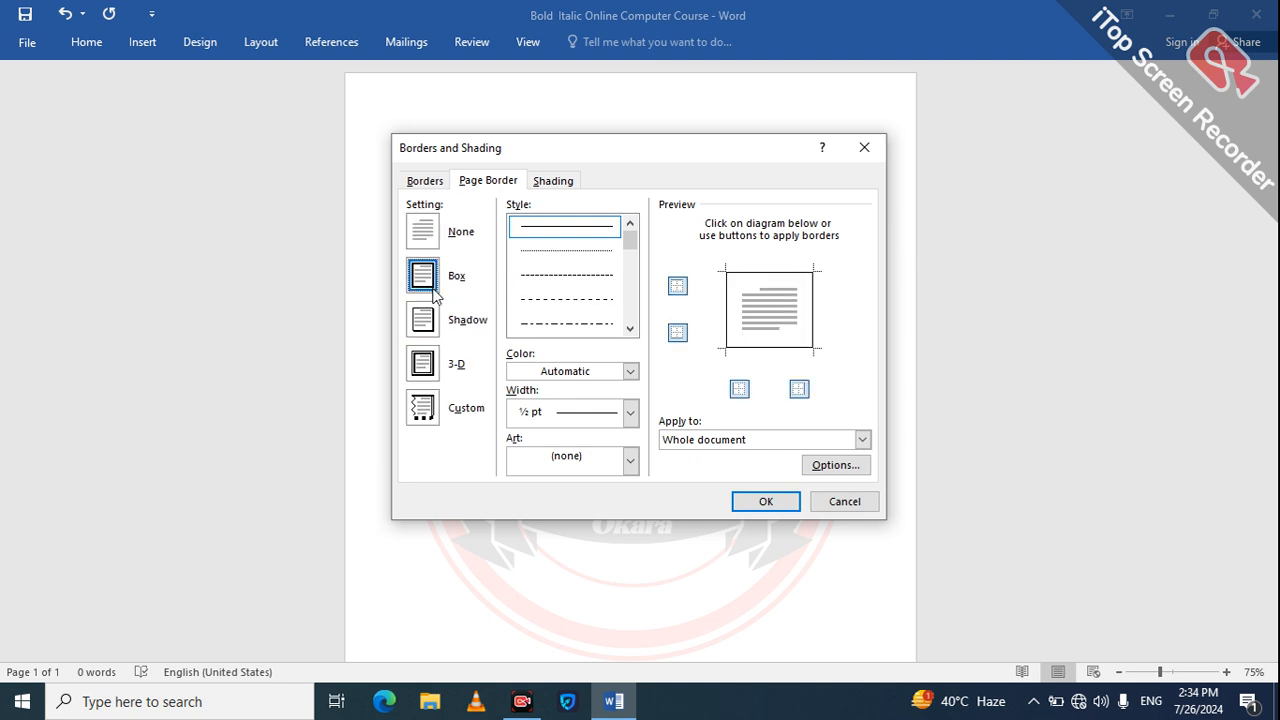
pyautogui.click(424, 367)
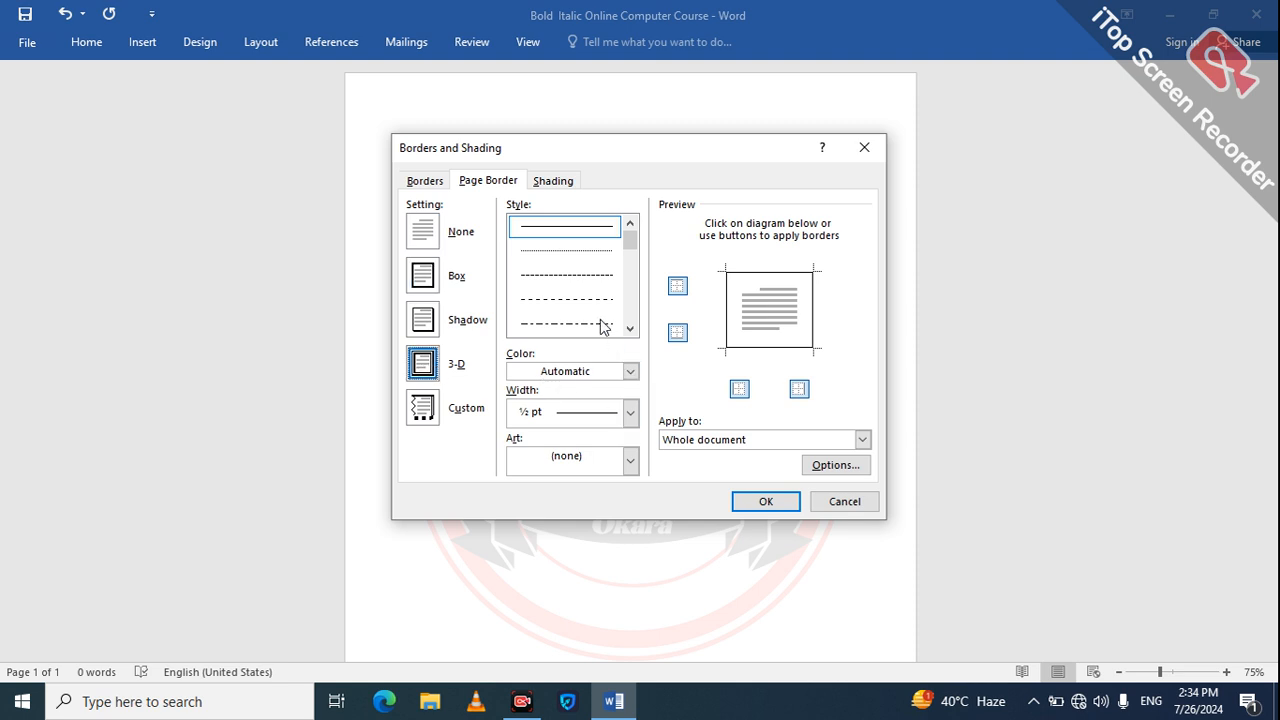
pyautogui.click(631, 303)
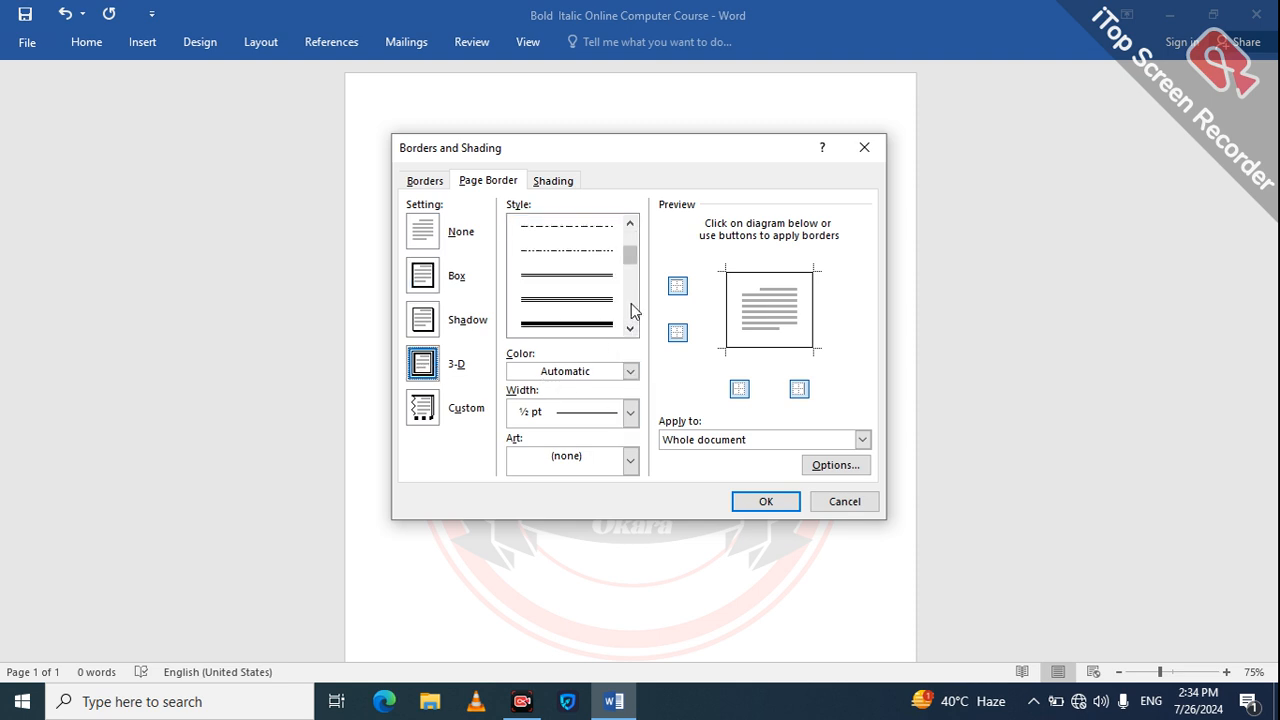
pyautogui.click(591, 326)
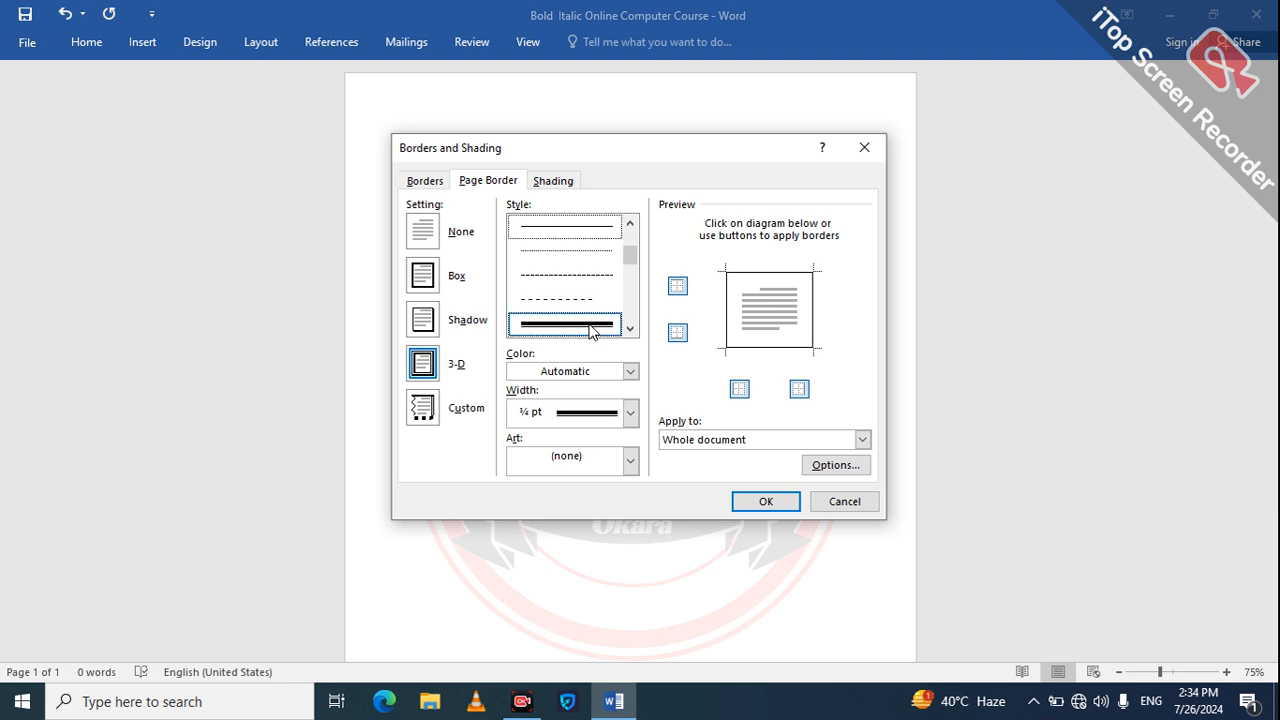
pyautogui.click(757, 499)
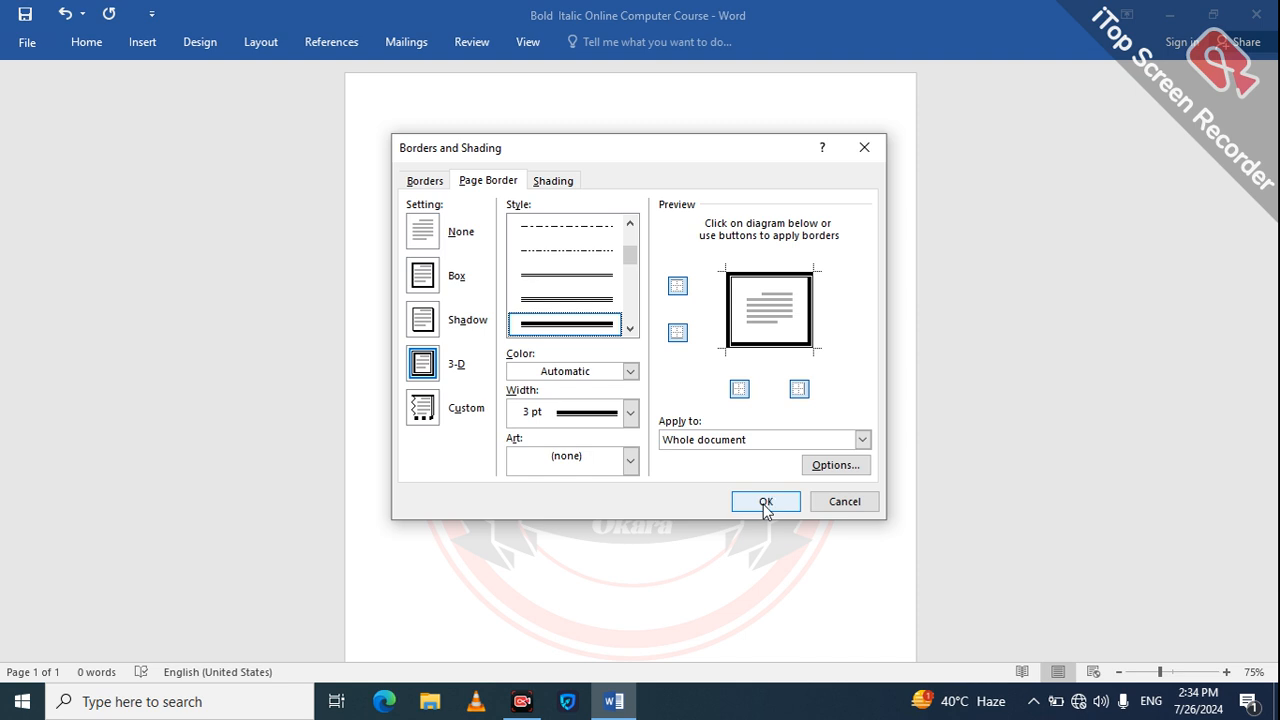
pyautogui.click(763, 504)
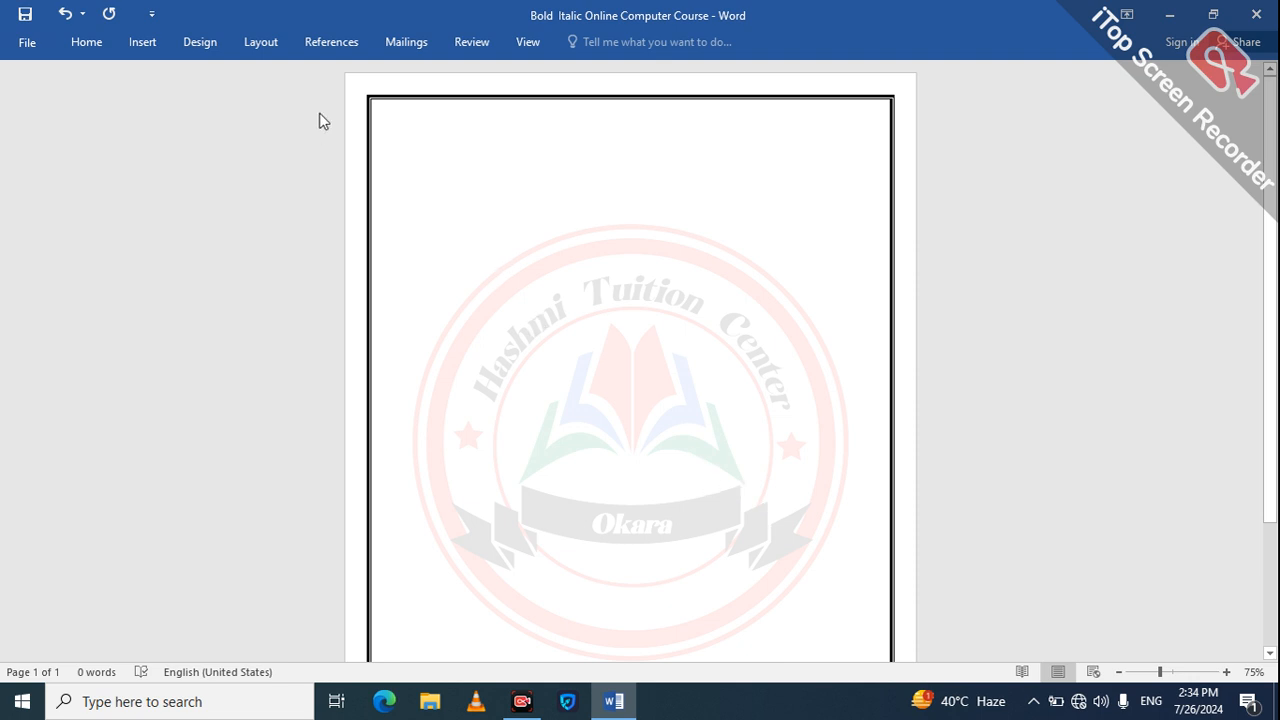
# Step: Try to apply a custom red ¼ pt solid-line border to the paragraph
pyautogui.click(202, 45)
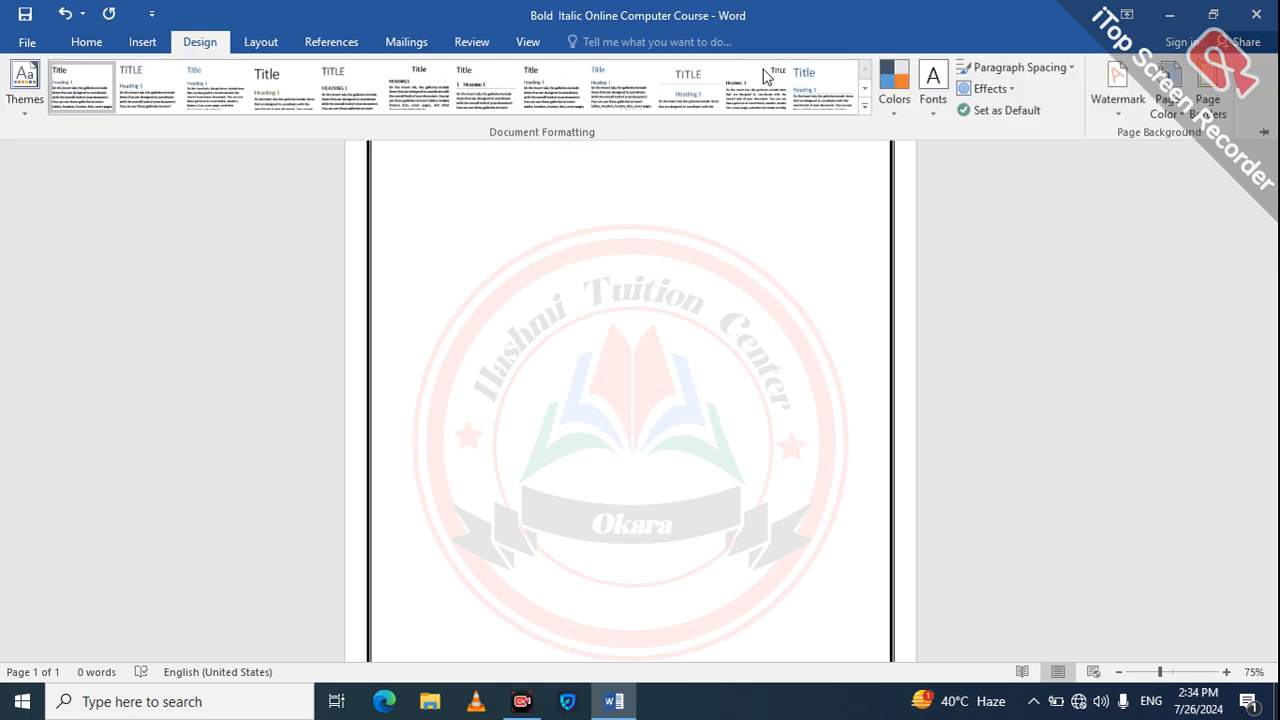
pyautogui.click(1203, 117)
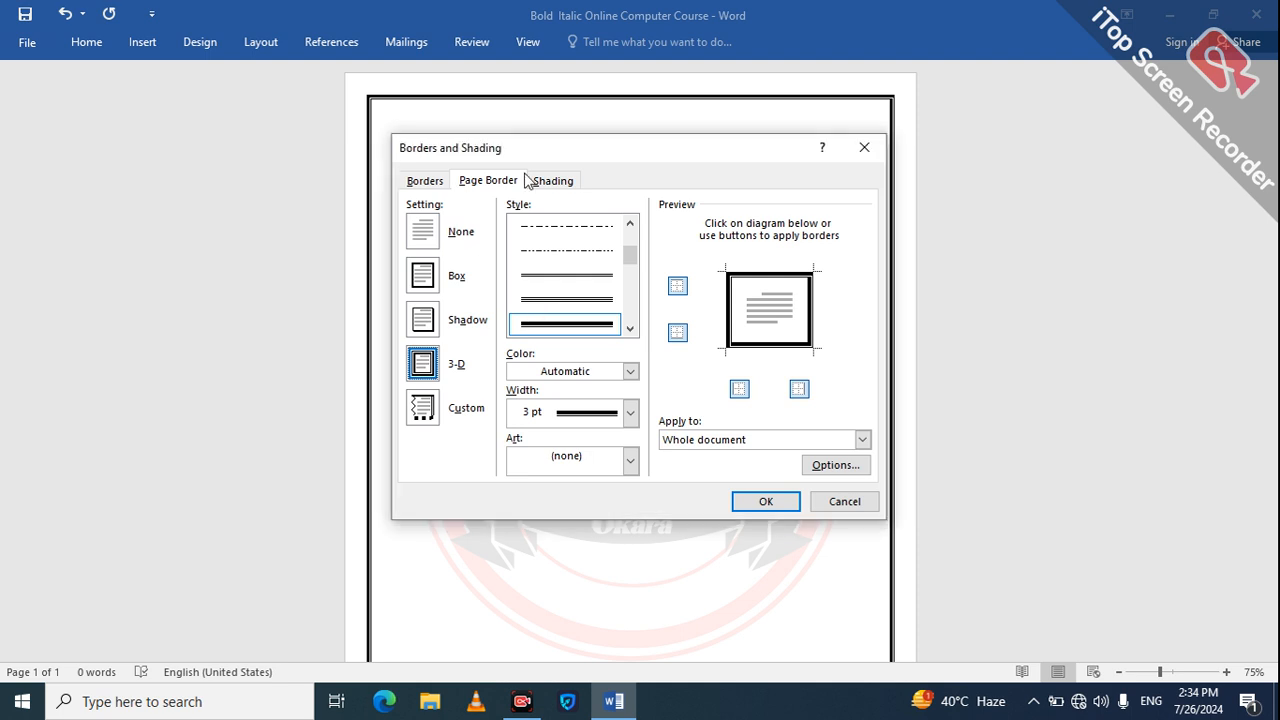
pyautogui.click(562, 184)
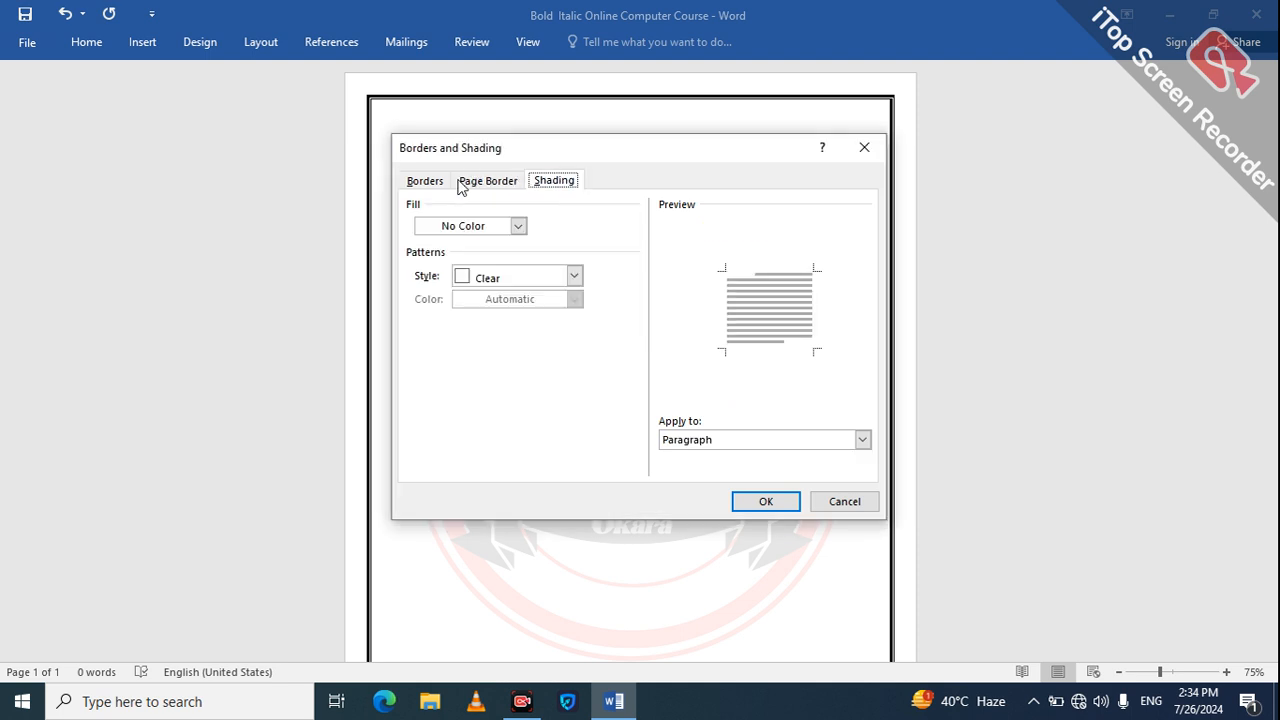
pyautogui.click(422, 186)
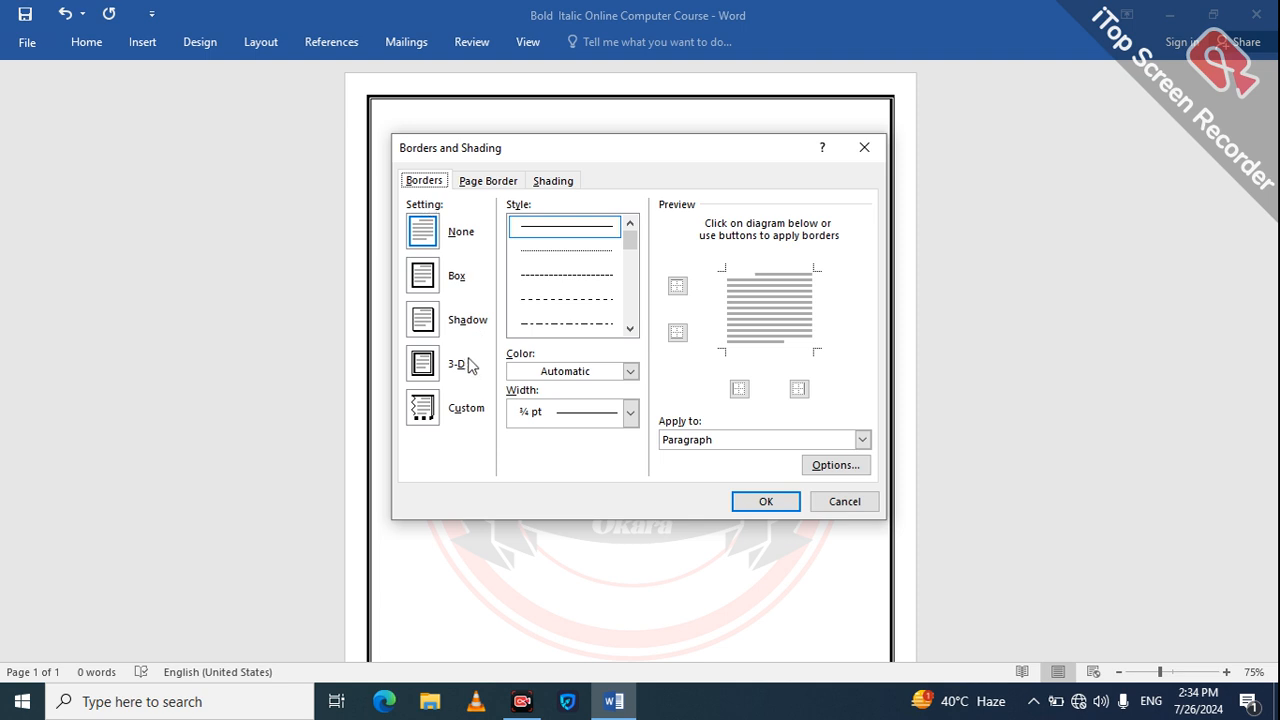
pyautogui.click(424, 410)
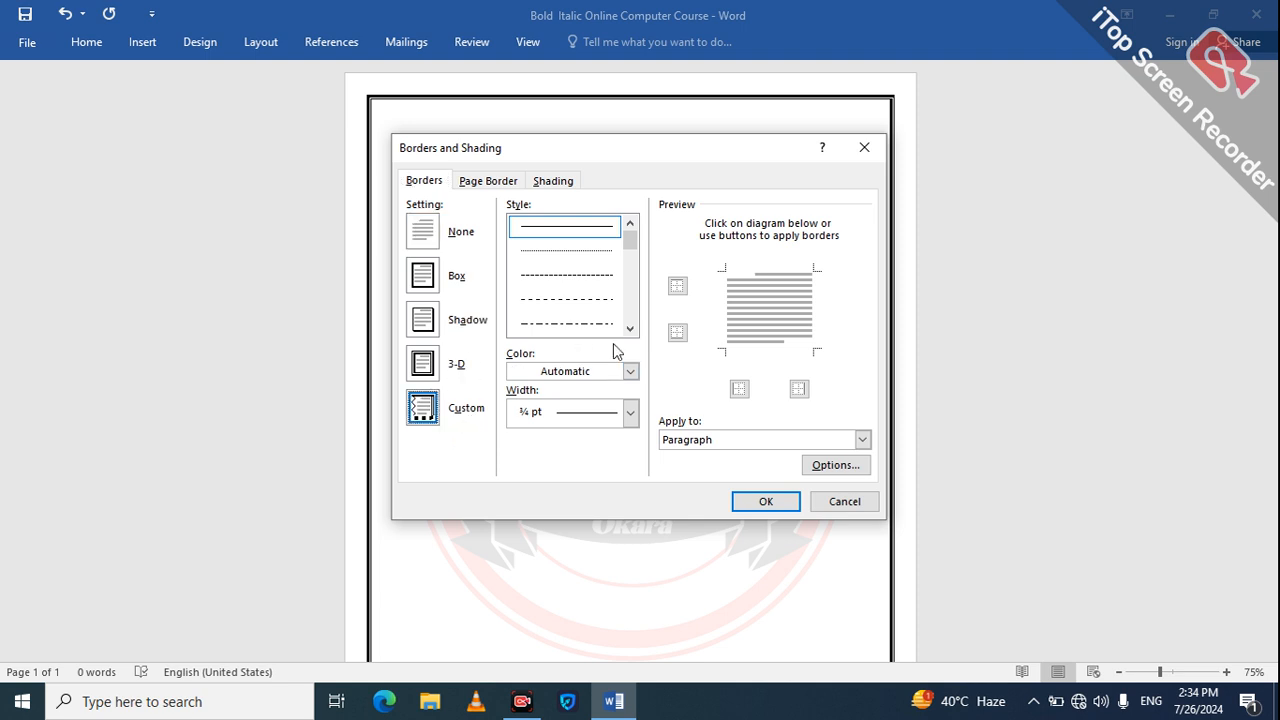
pyautogui.click(630, 413)
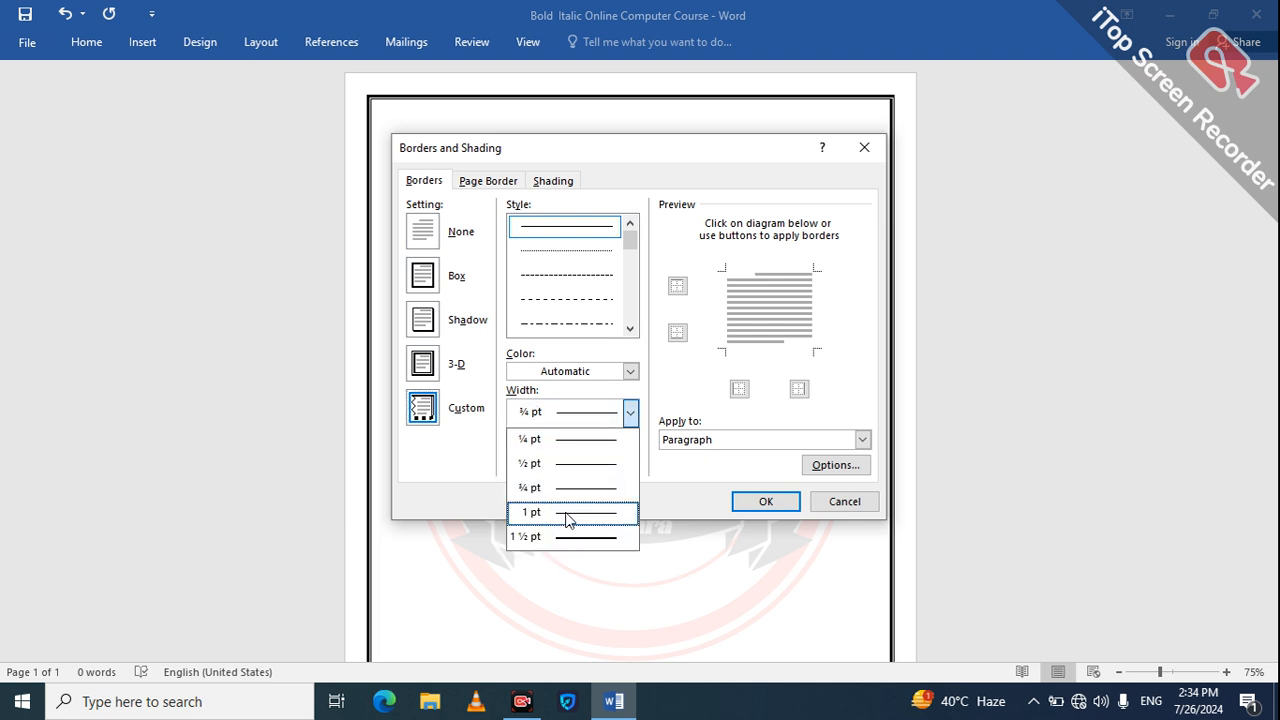
pyautogui.click(630, 371)
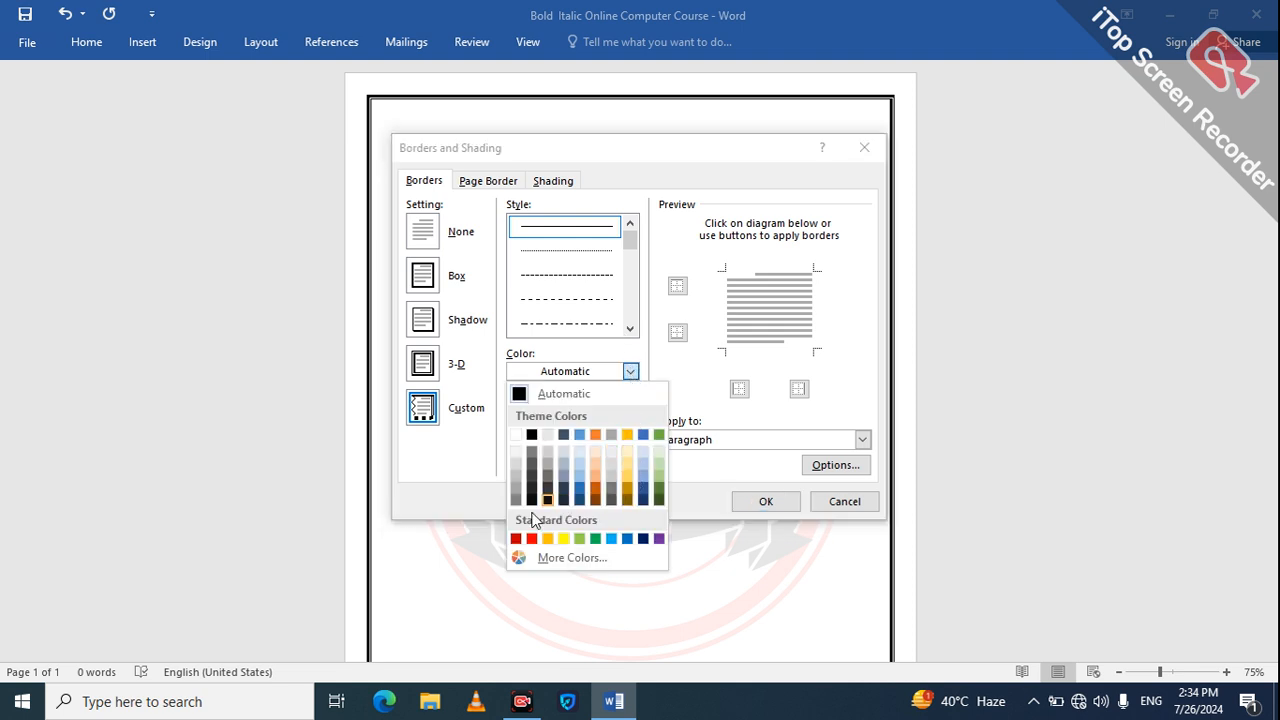
pyautogui.click(537, 542)
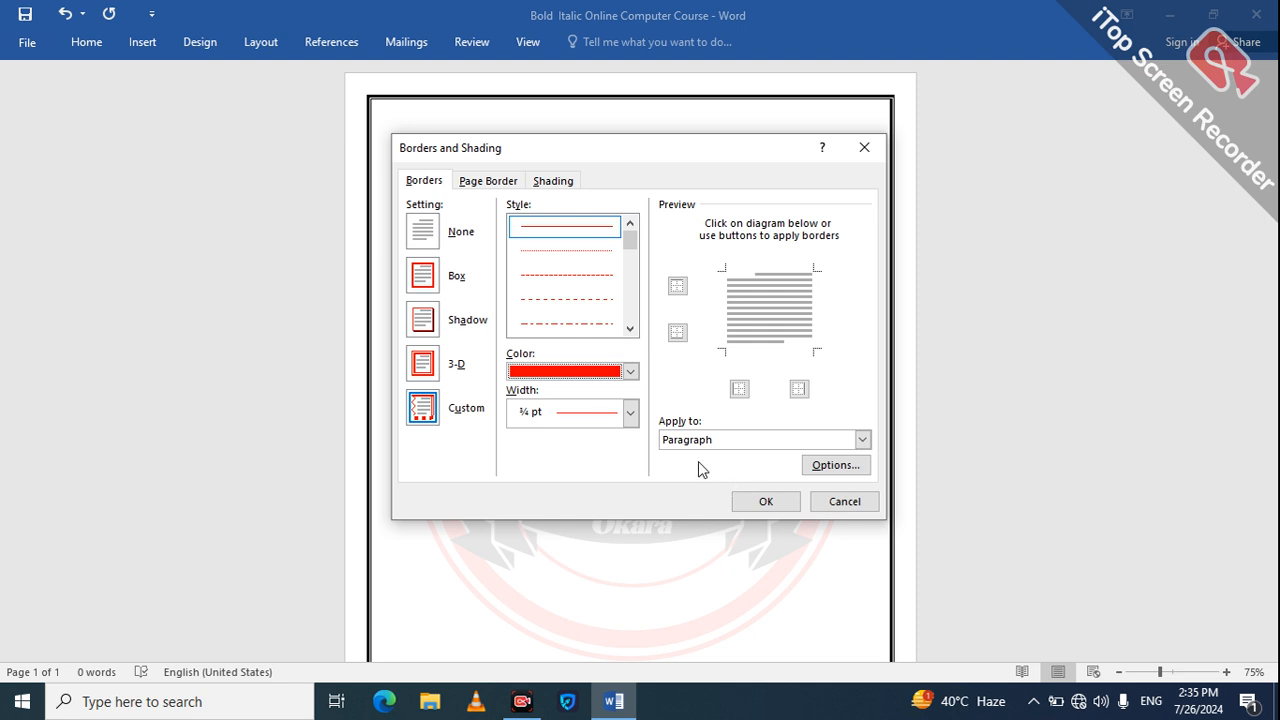
pyautogui.click(762, 439)
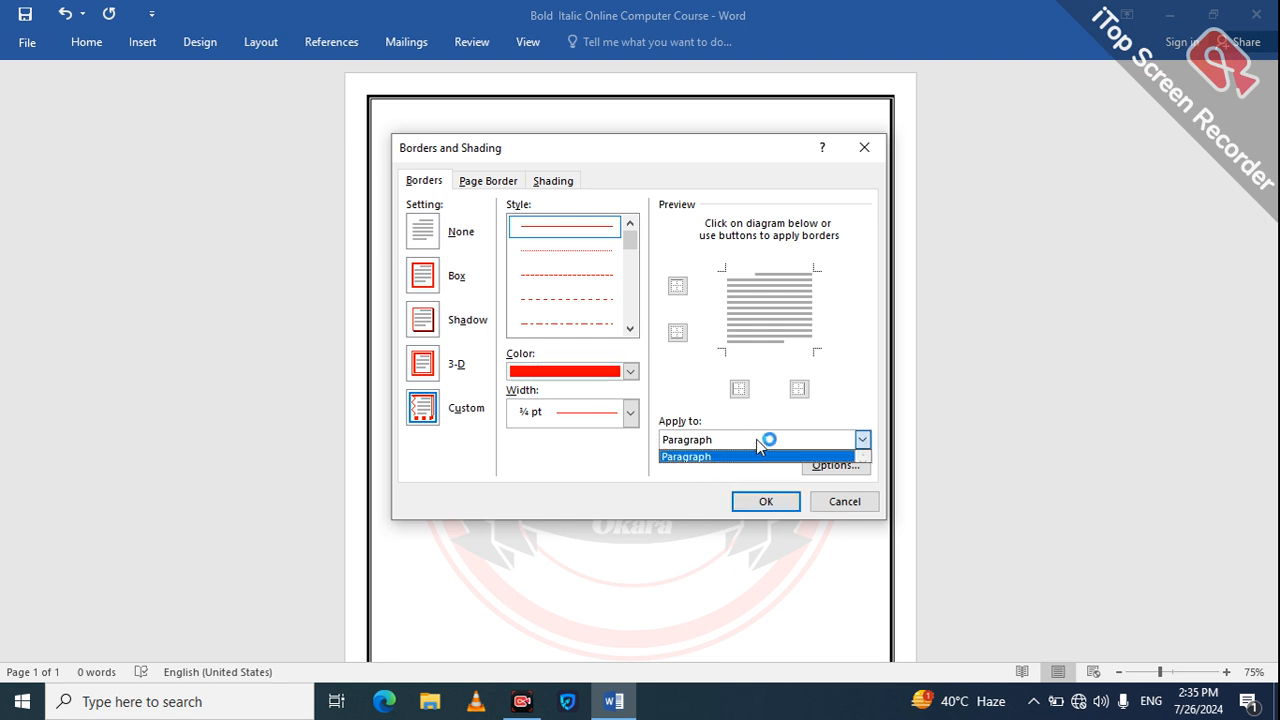
pyautogui.click(638, 564)
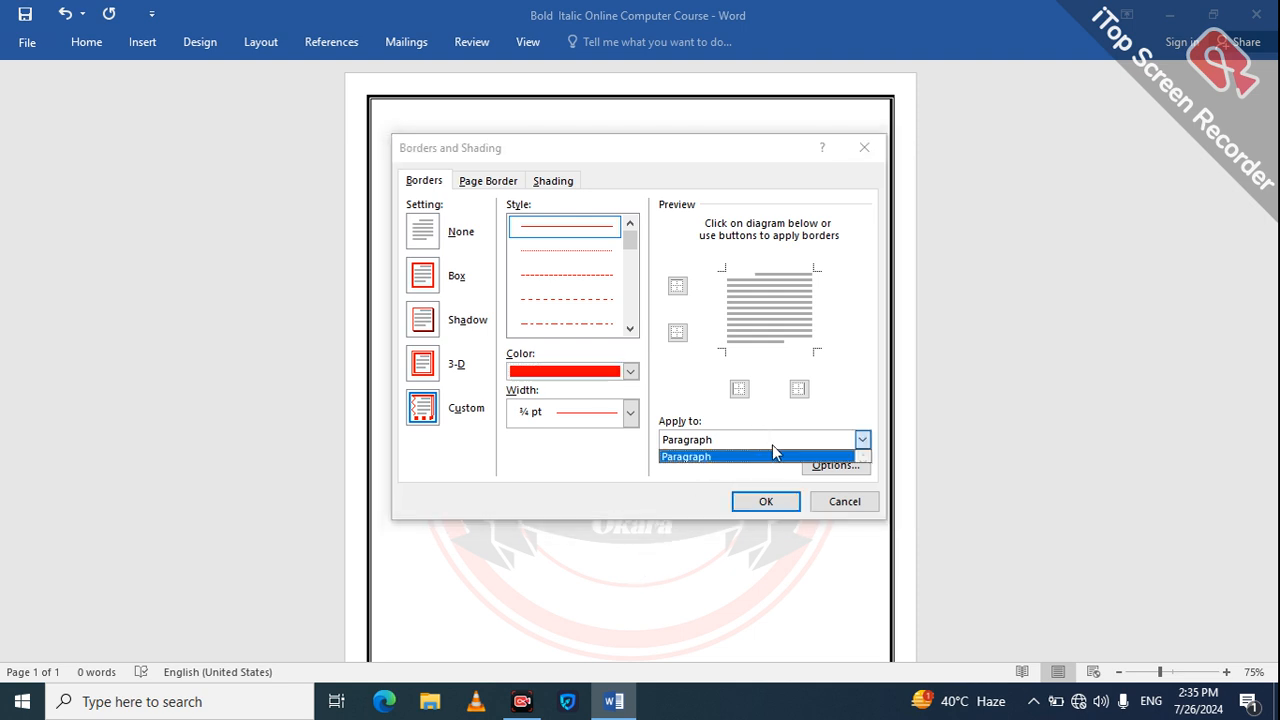
pyautogui.click(766, 502)
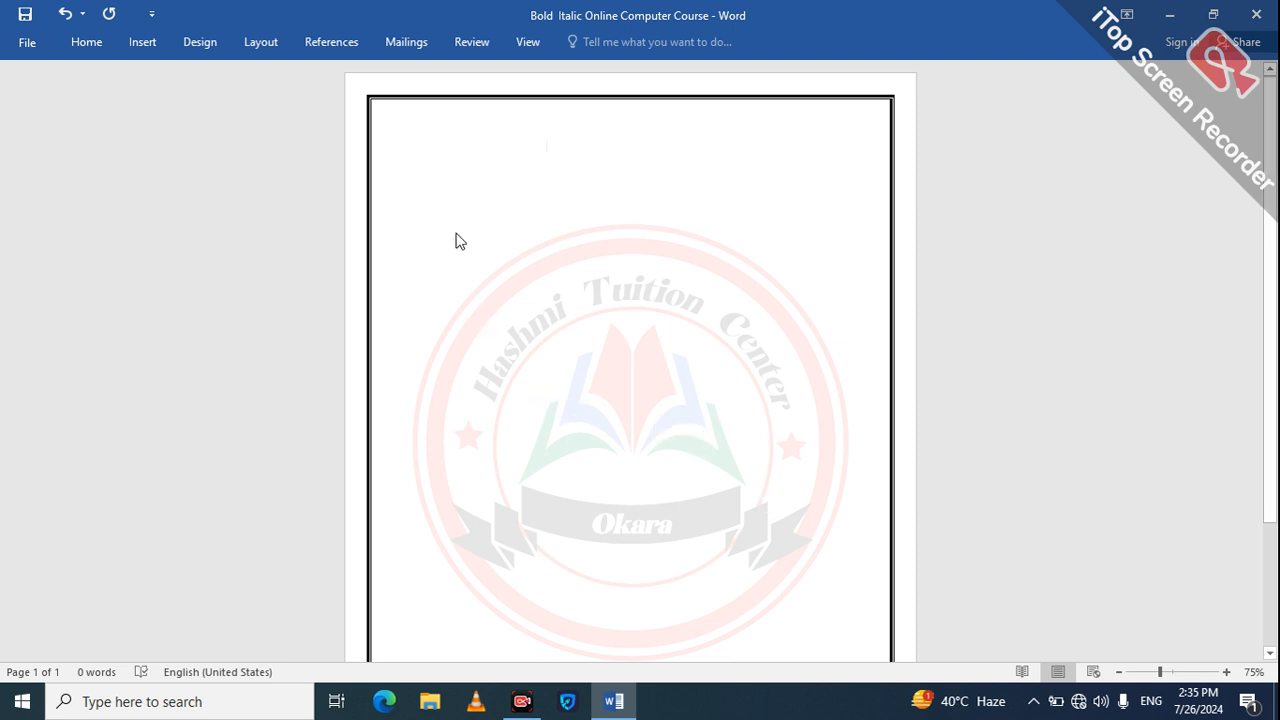
# Step: Replace the page border with the 12 pt red hearts art border around the whole document
pyautogui.click(203, 44)
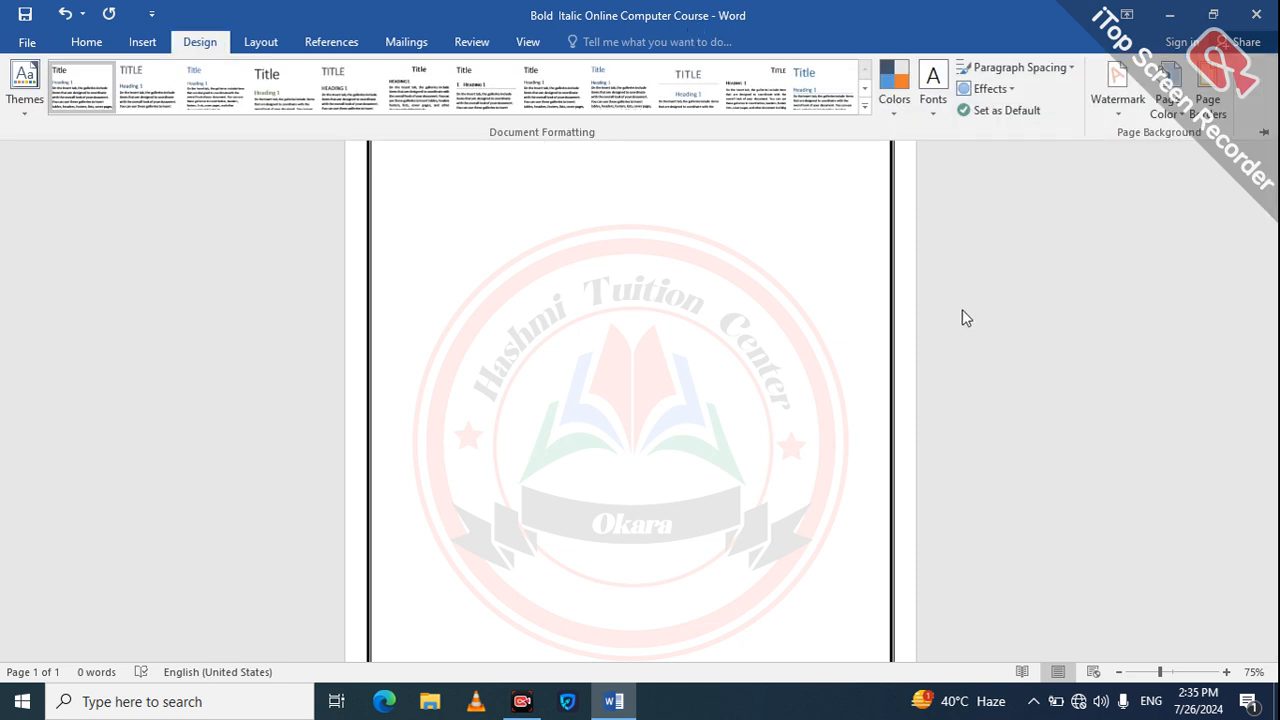
pyautogui.click(1206, 120)
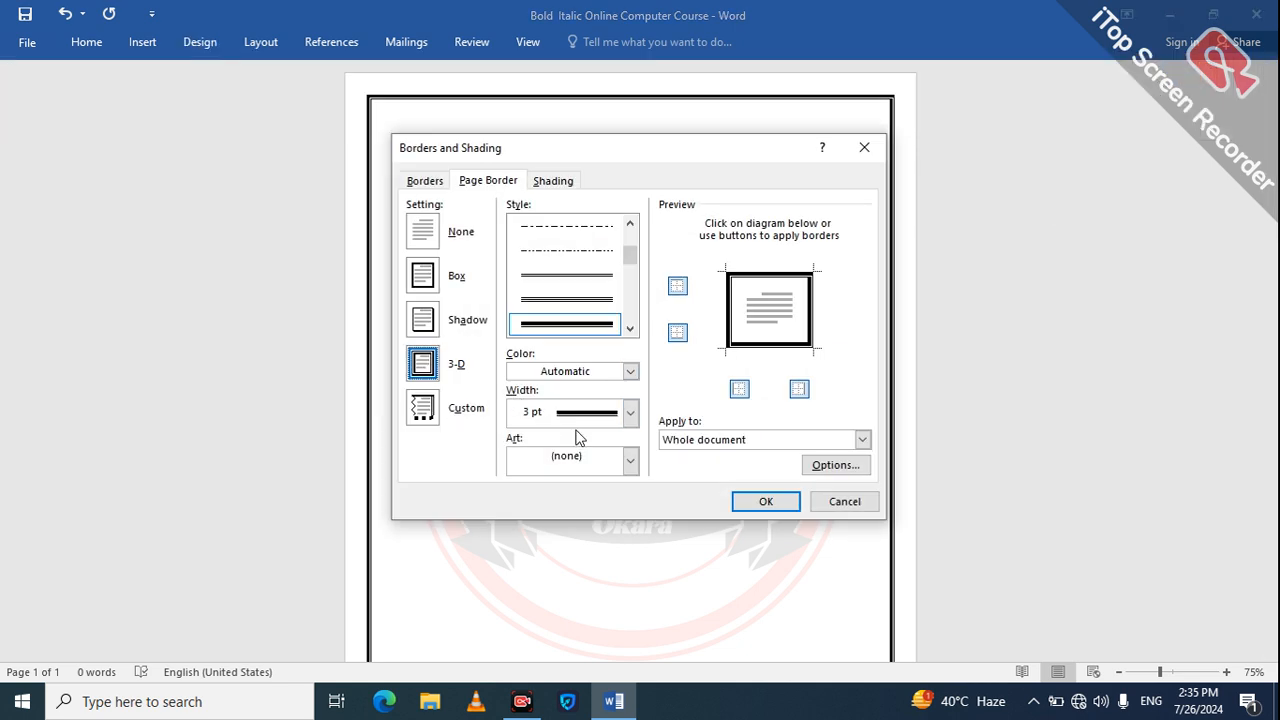
pyautogui.click(630, 371)
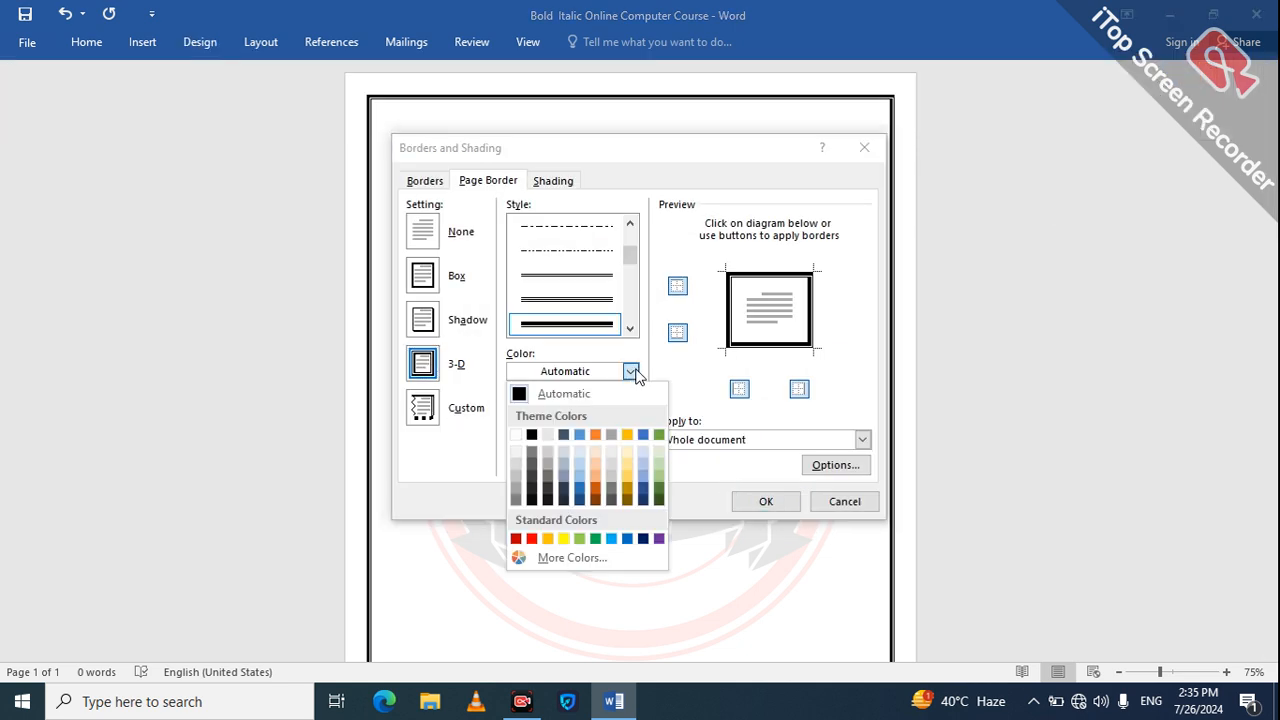
pyautogui.click(531, 539)
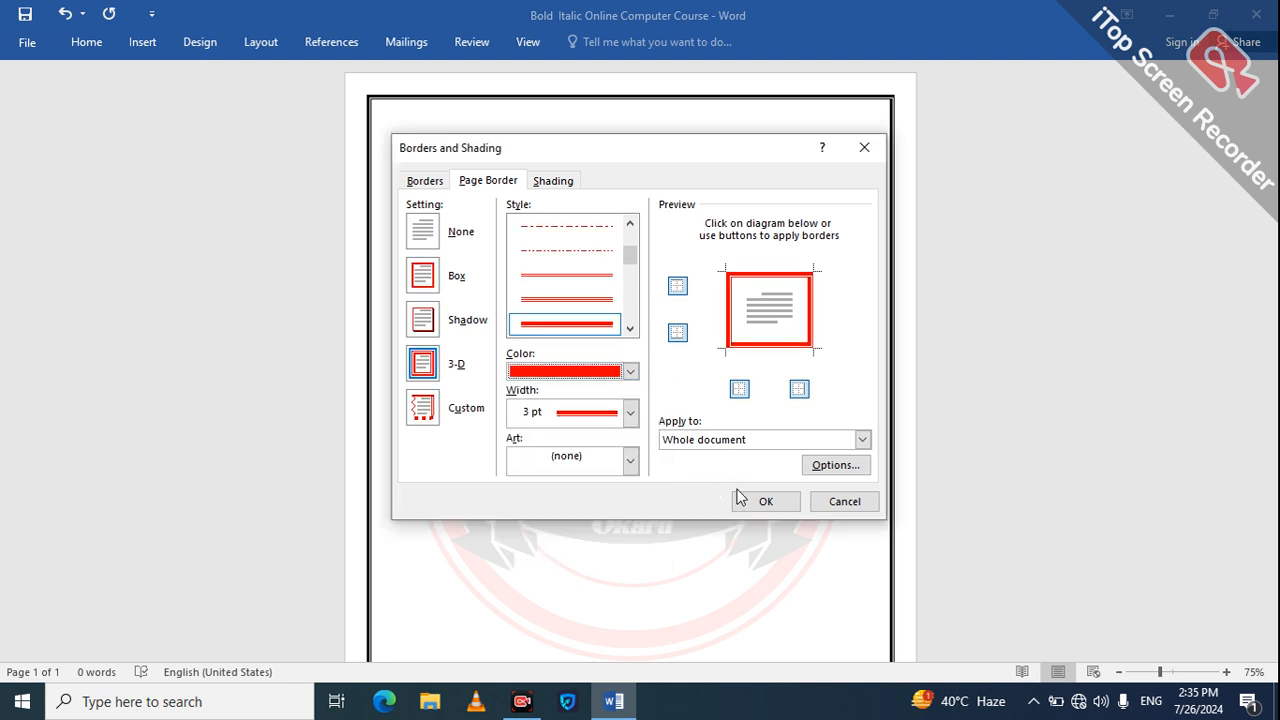
pyautogui.click(630, 459)
pyautogui.click(630, 459)
pyautogui.click(631, 460)
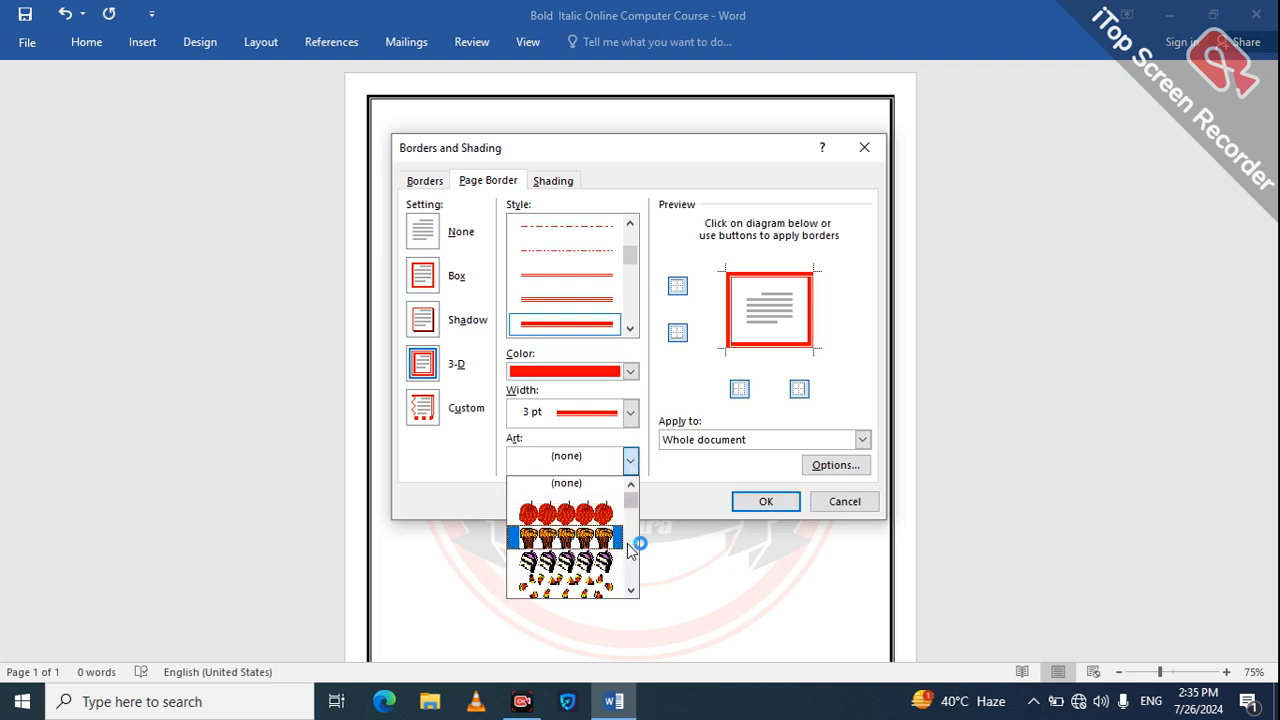
pyautogui.scroll(-5, 627, 543)
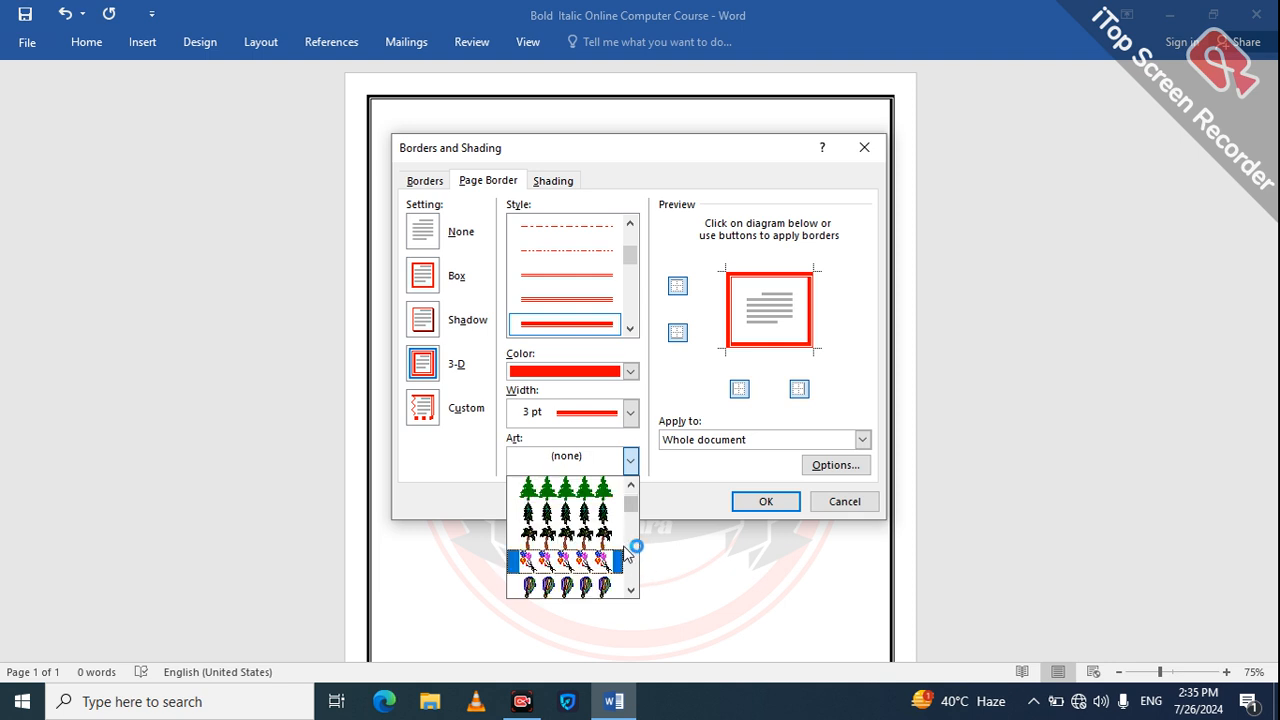
pyautogui.scroll(-4, 630, 552)
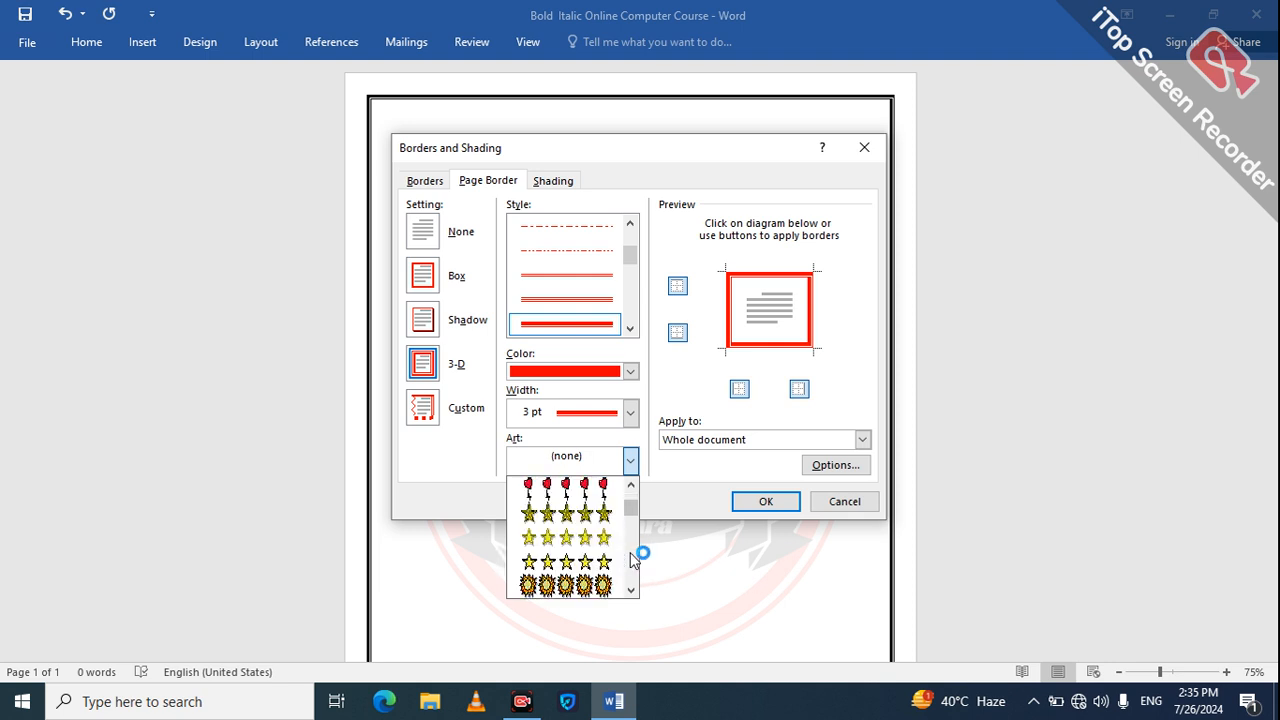
pyautogui.click(630, 485)
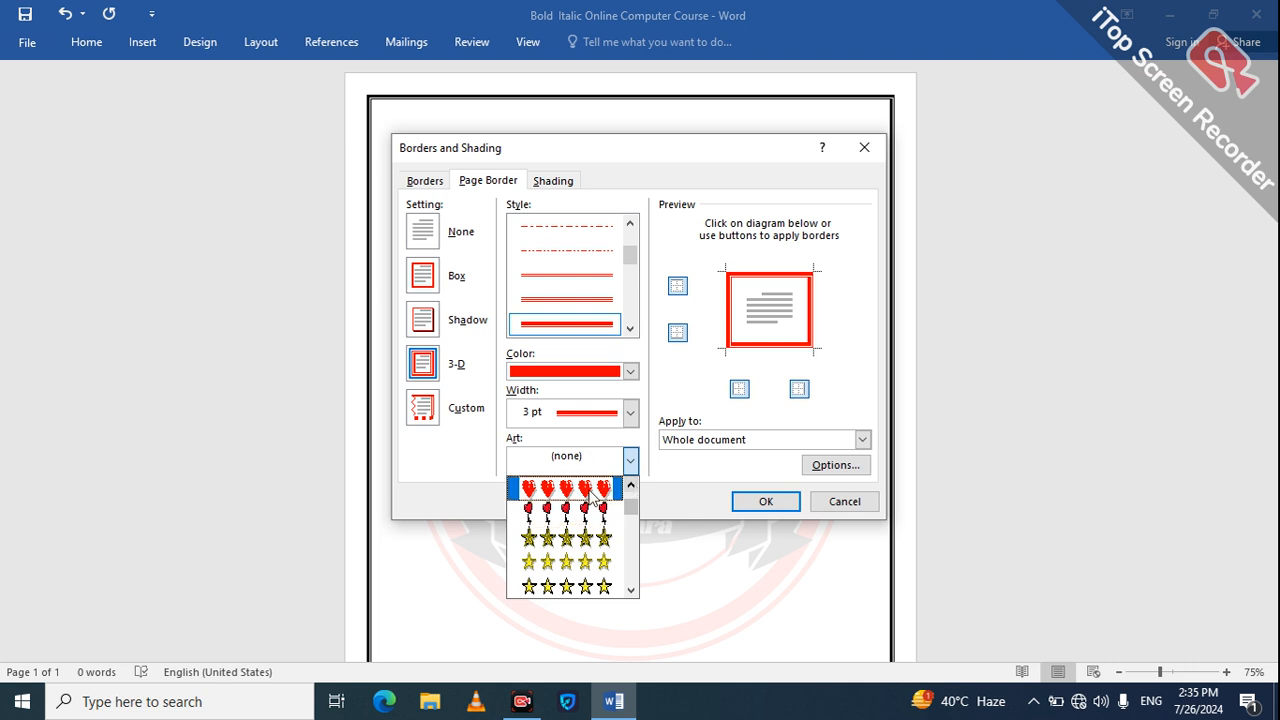
pyautogui.click(586, 490)
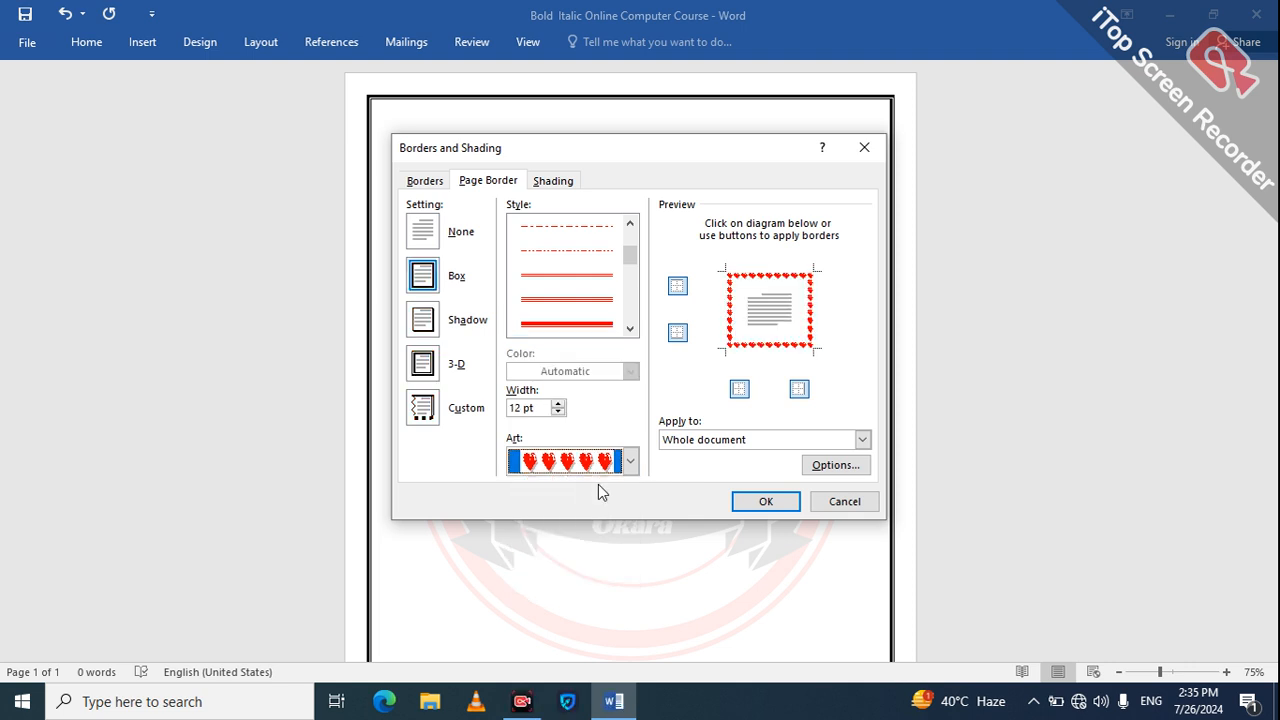
pyautogui.click(749, 505)
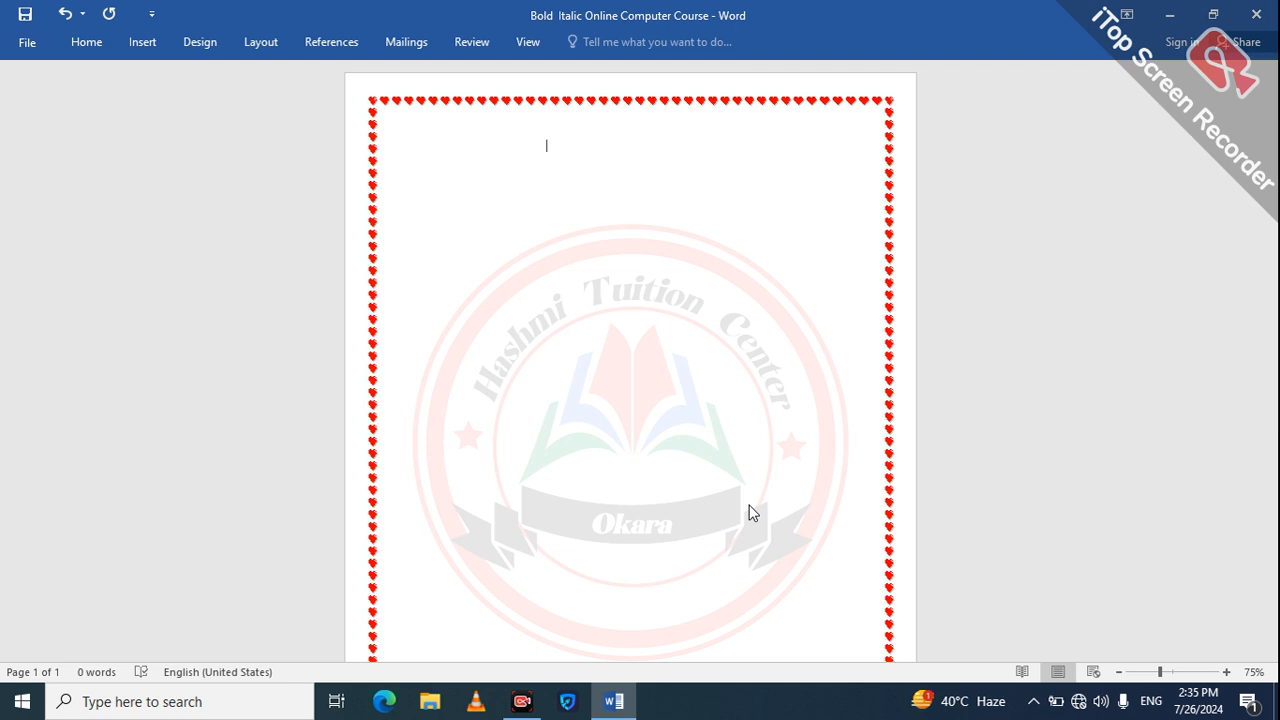
pyautogui.click(522, 701)
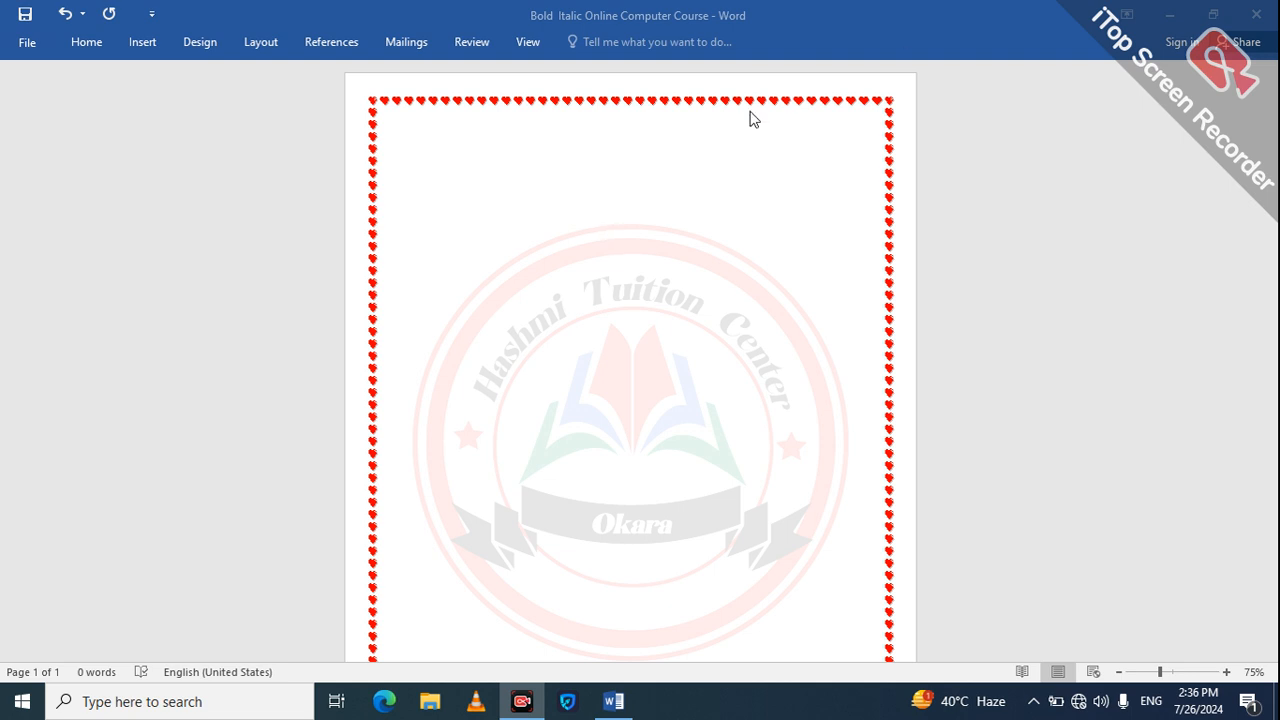
pyautogui.click(220, 373)
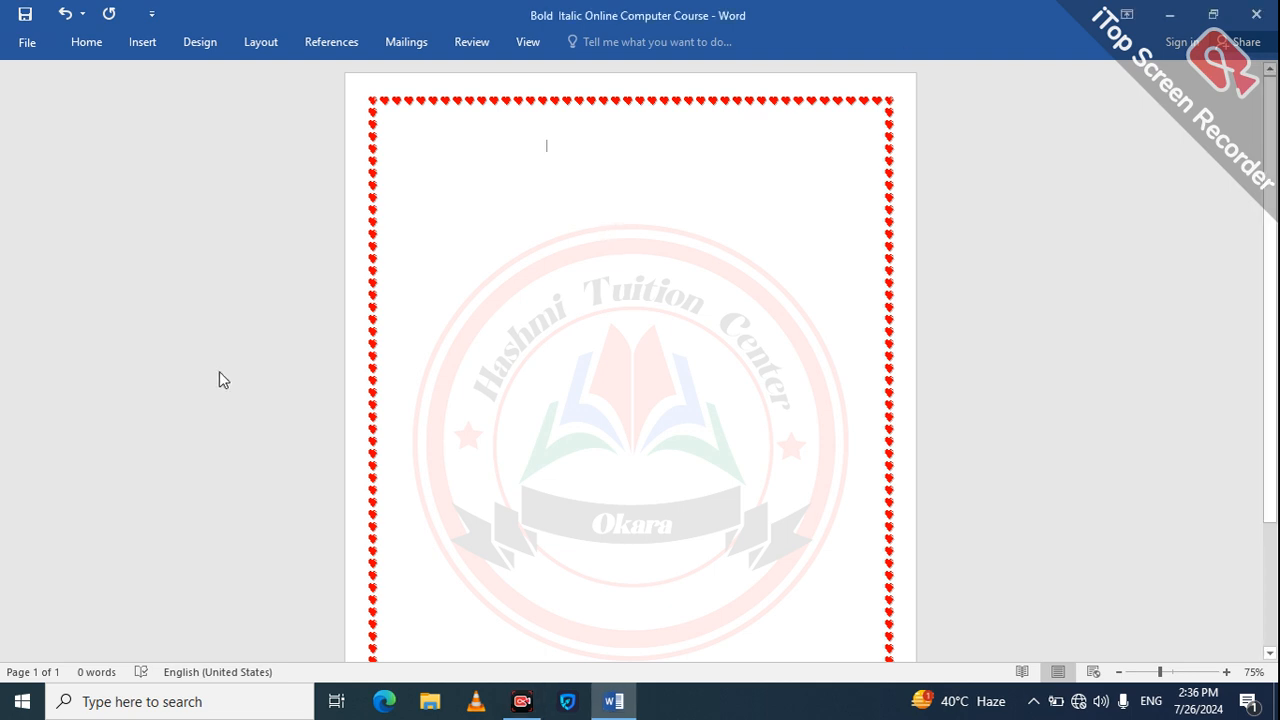
pyautogui.click(203, 44)
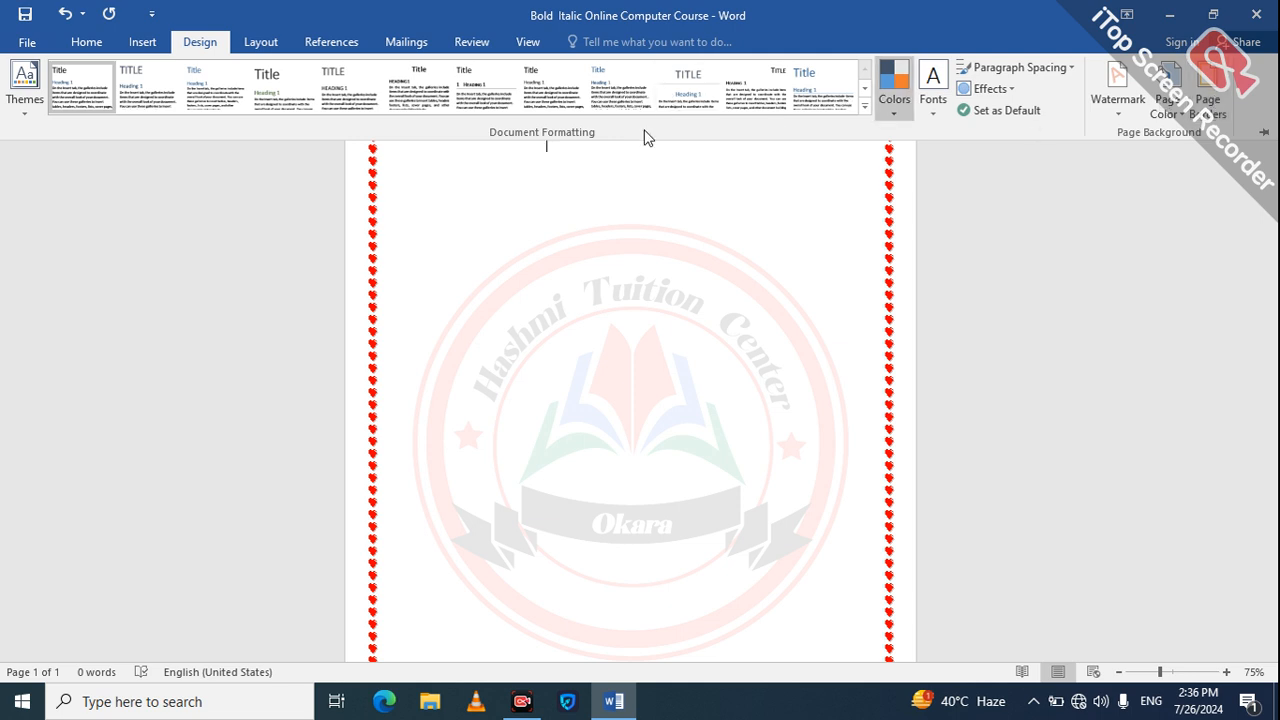
pyautogui.click(262, 44)
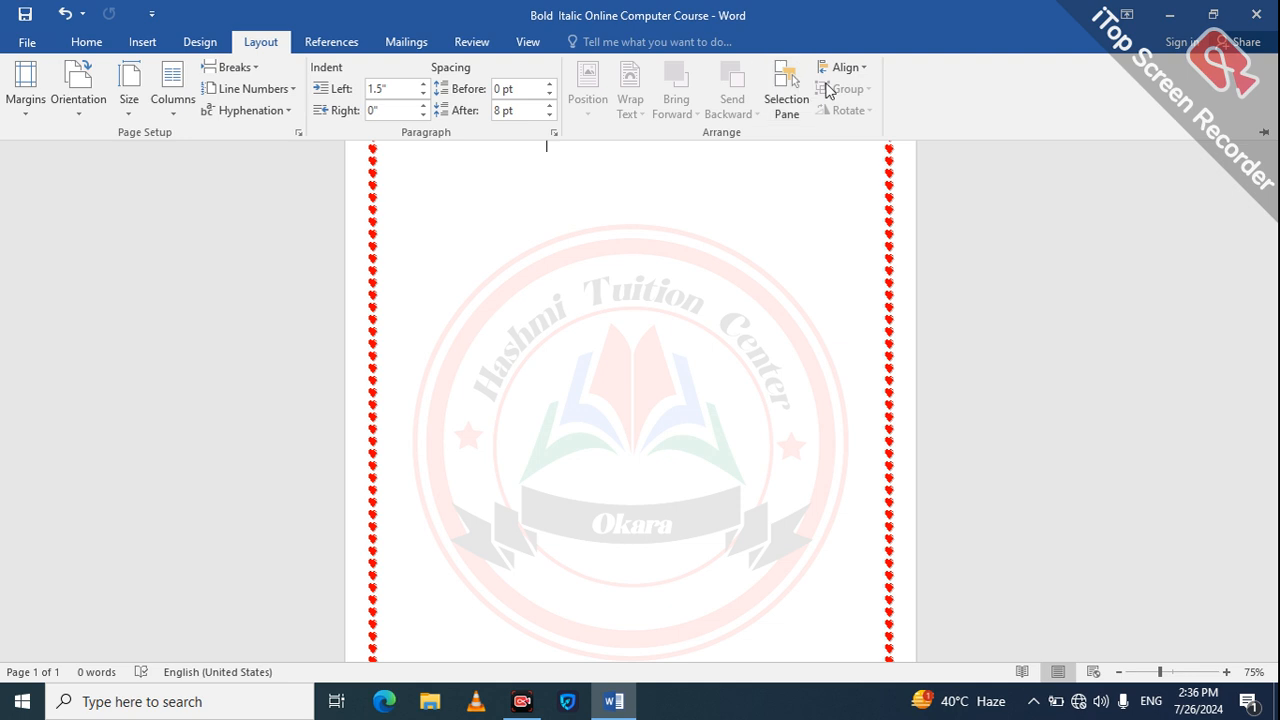
pyautogui.click(557, 273)
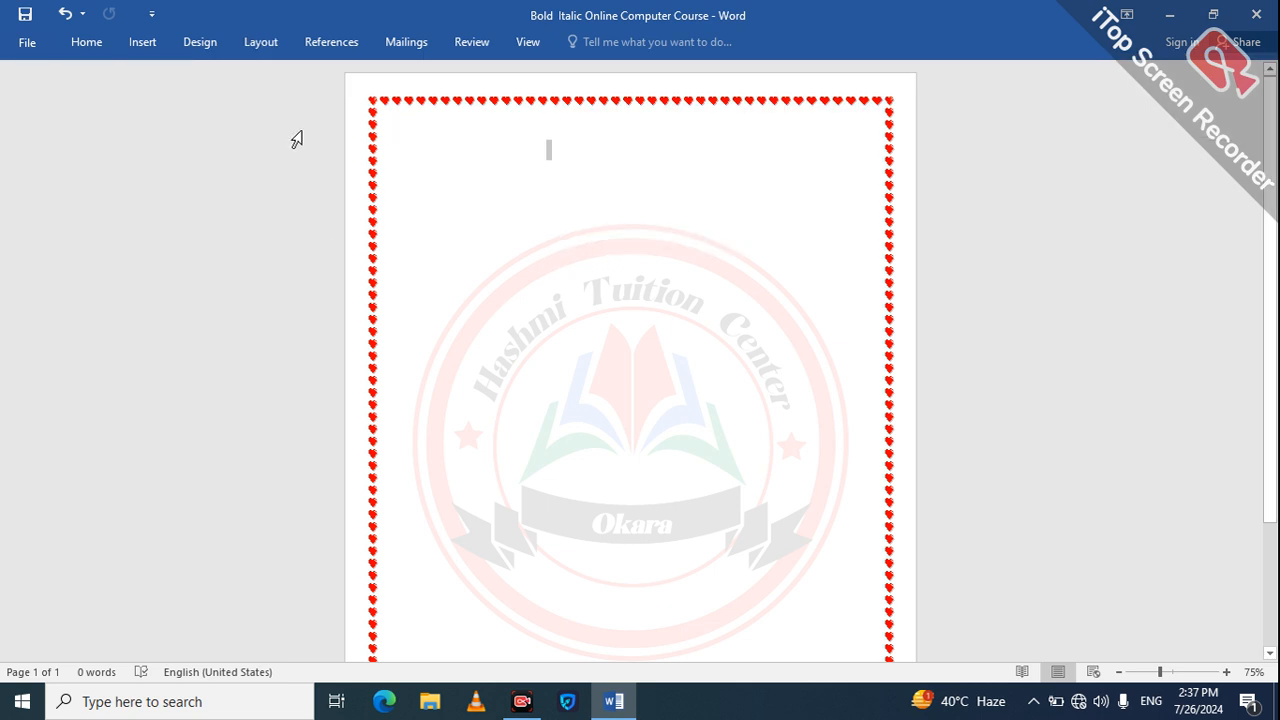
# Step: Set the page margins to the Narrow preset, 0.5" on all four sides
pyautogui.click(270, 40)
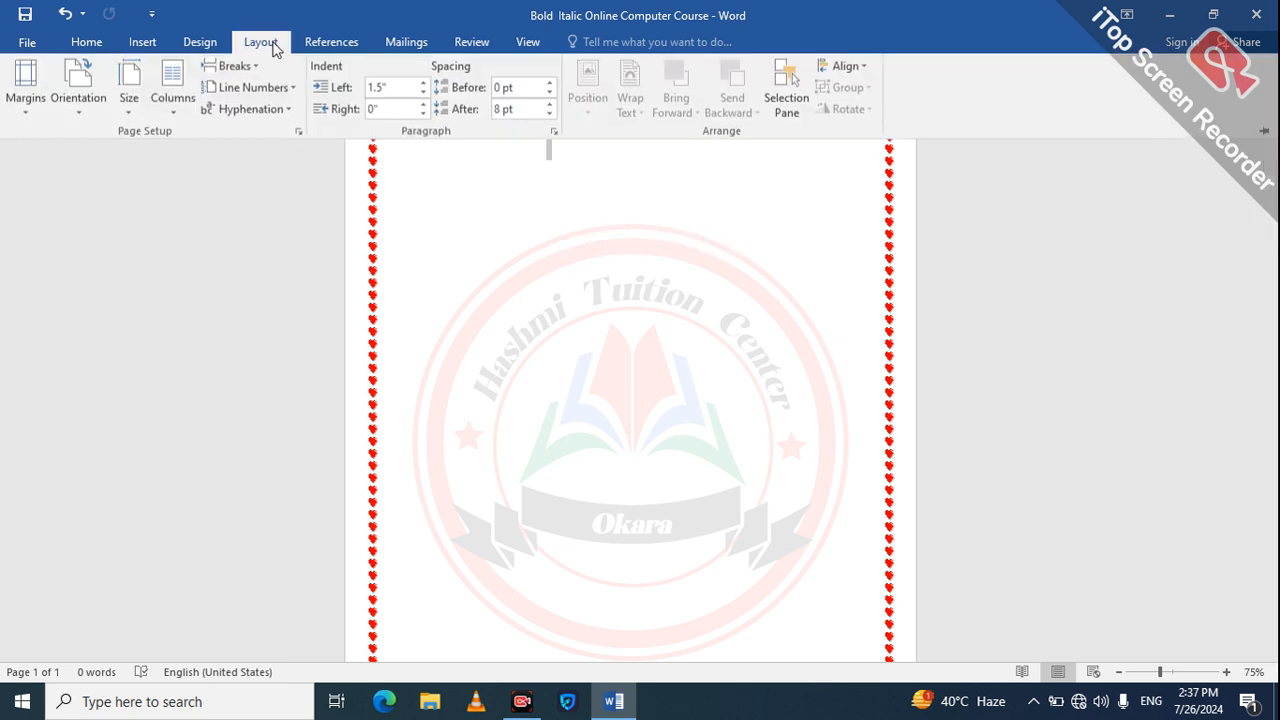
pyautogui.click(40, 96)
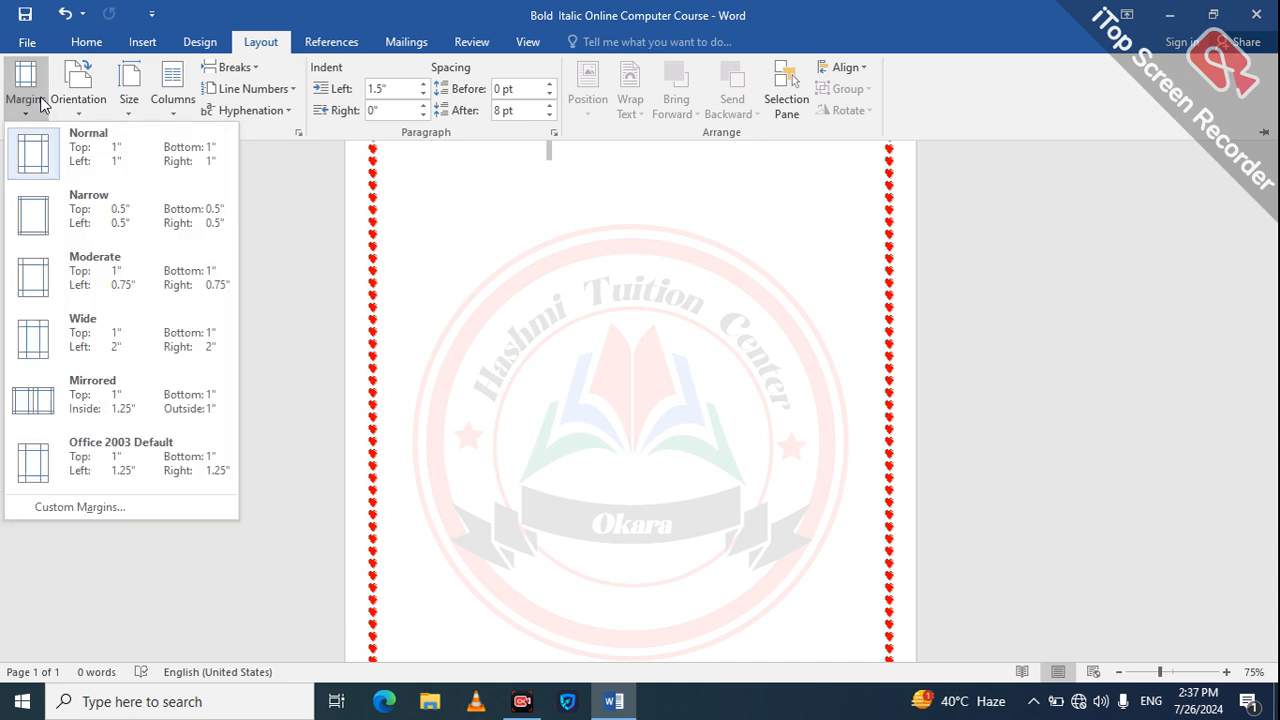
pyautogui.click(72, 204)
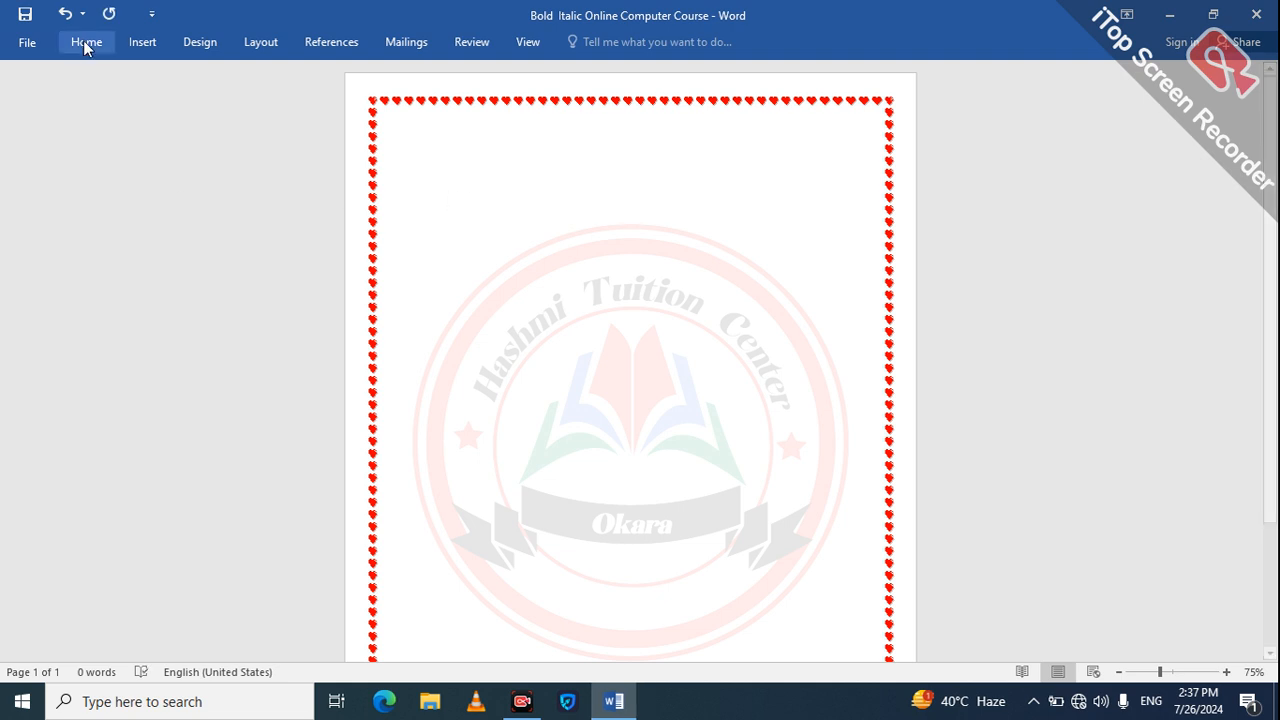
# Step: Set the page margins to the Wide preset, with 1" top and bottom and 2" left and right
pyautogui.click(255, 45)
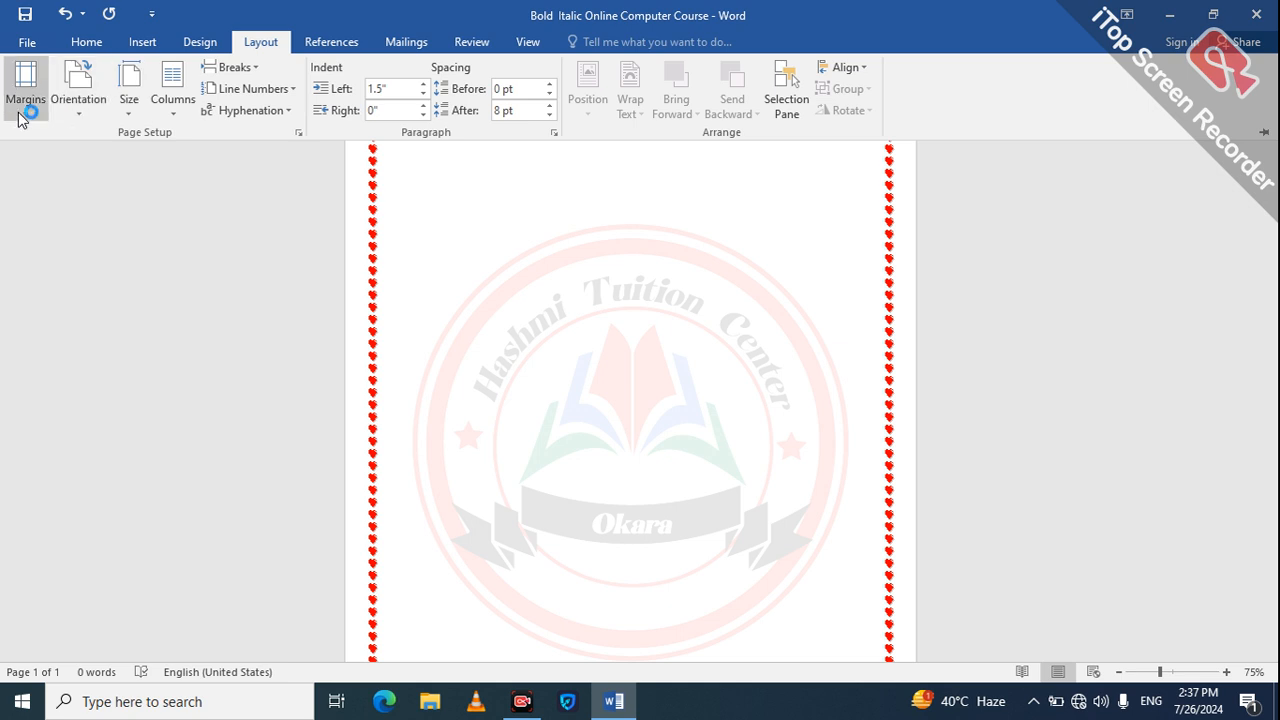
pyautogui.click(24, 110)
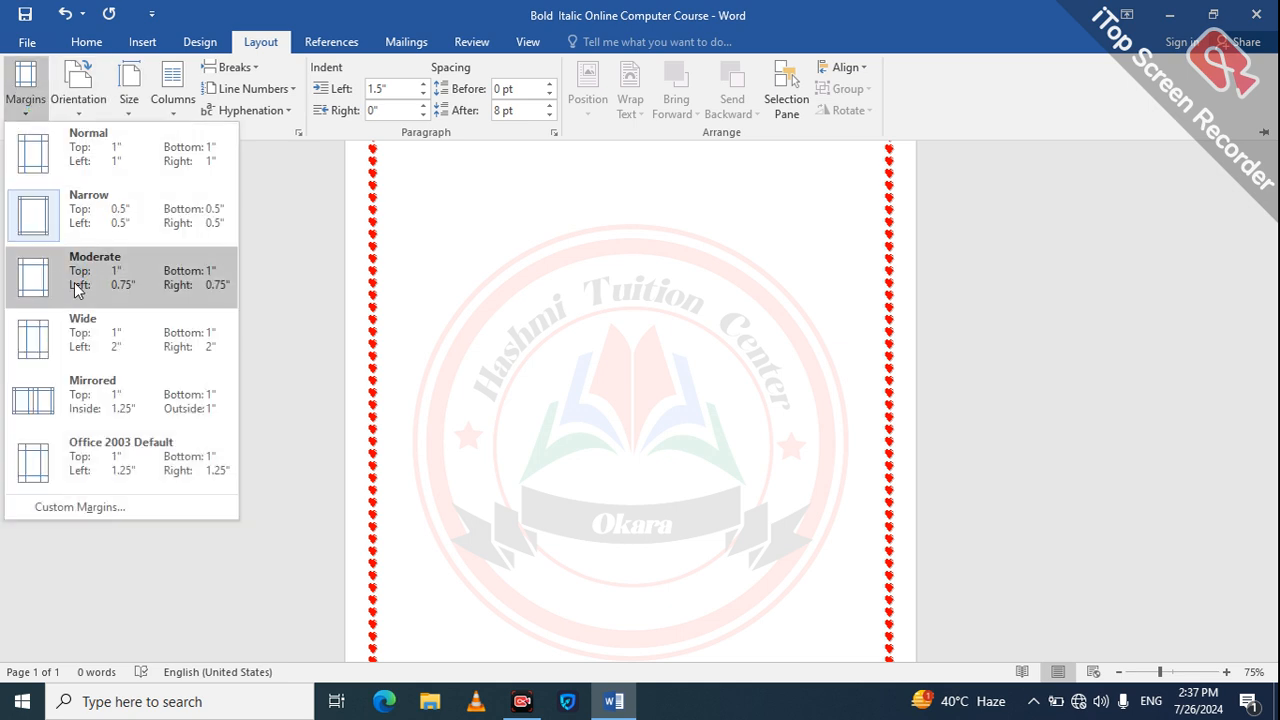
pyautogui.click(83, 347)
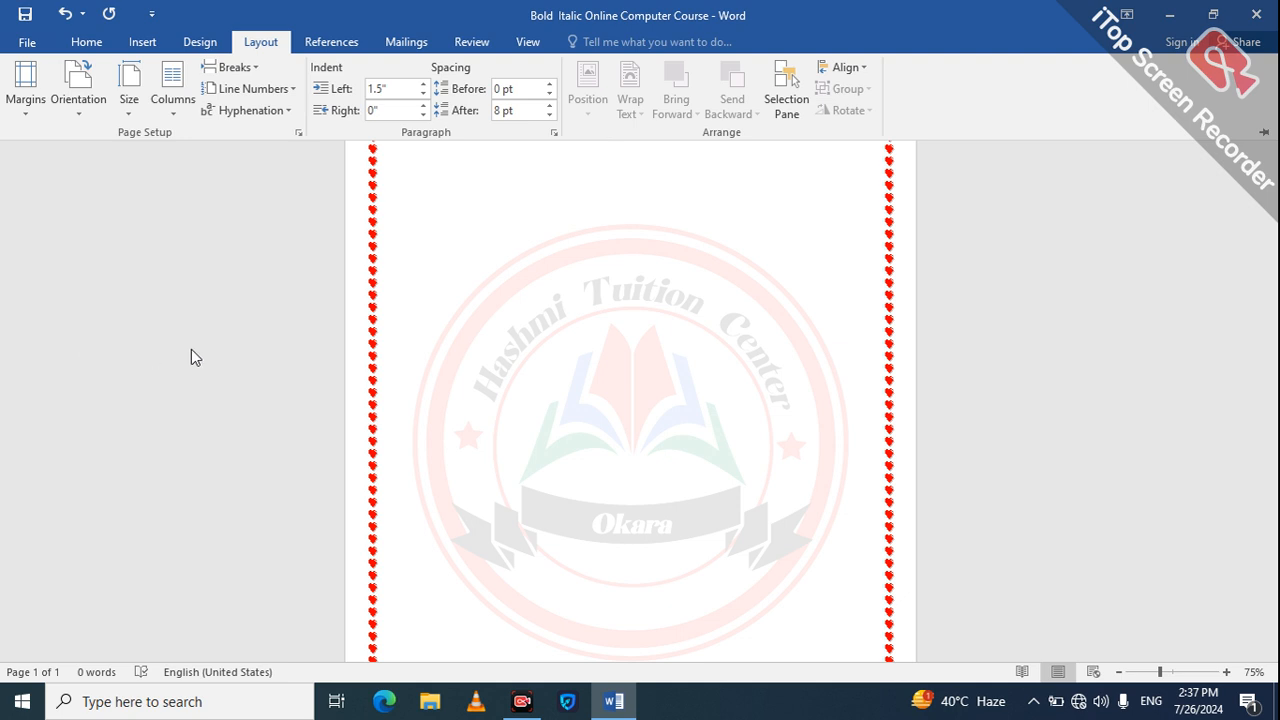
pyautogui.click(25, 100)
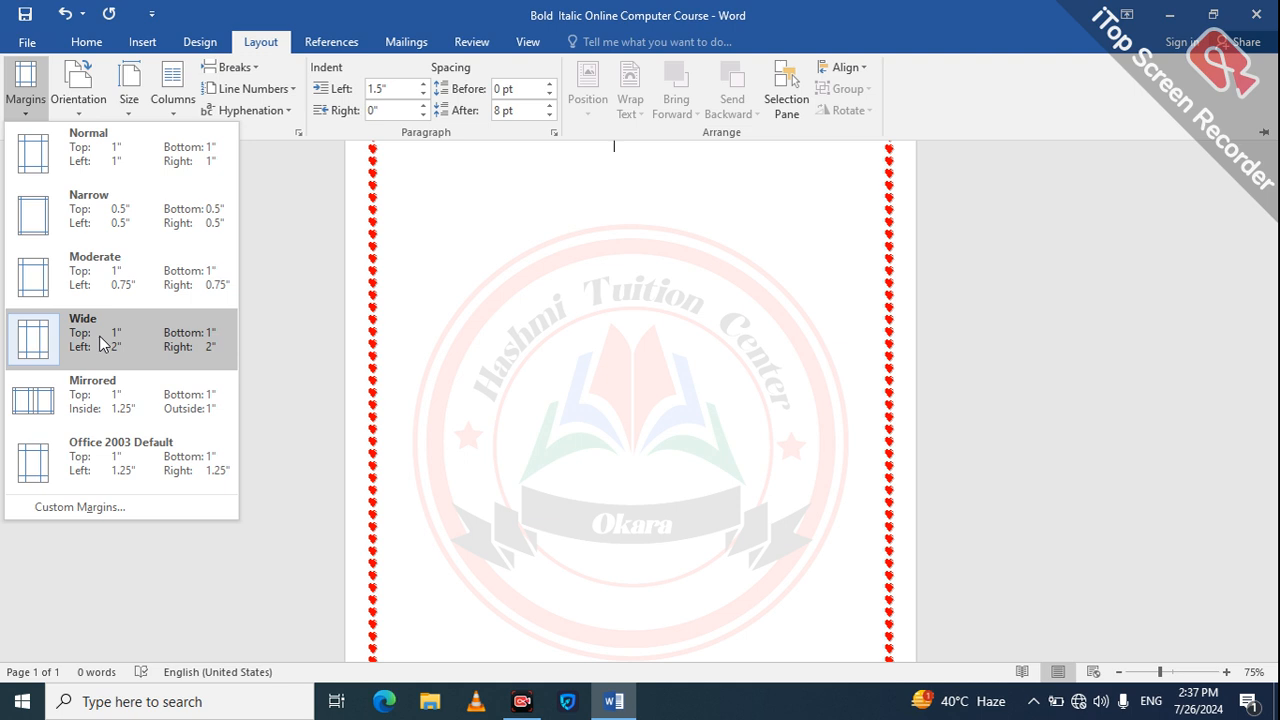
pyautogui.click(99, 335)
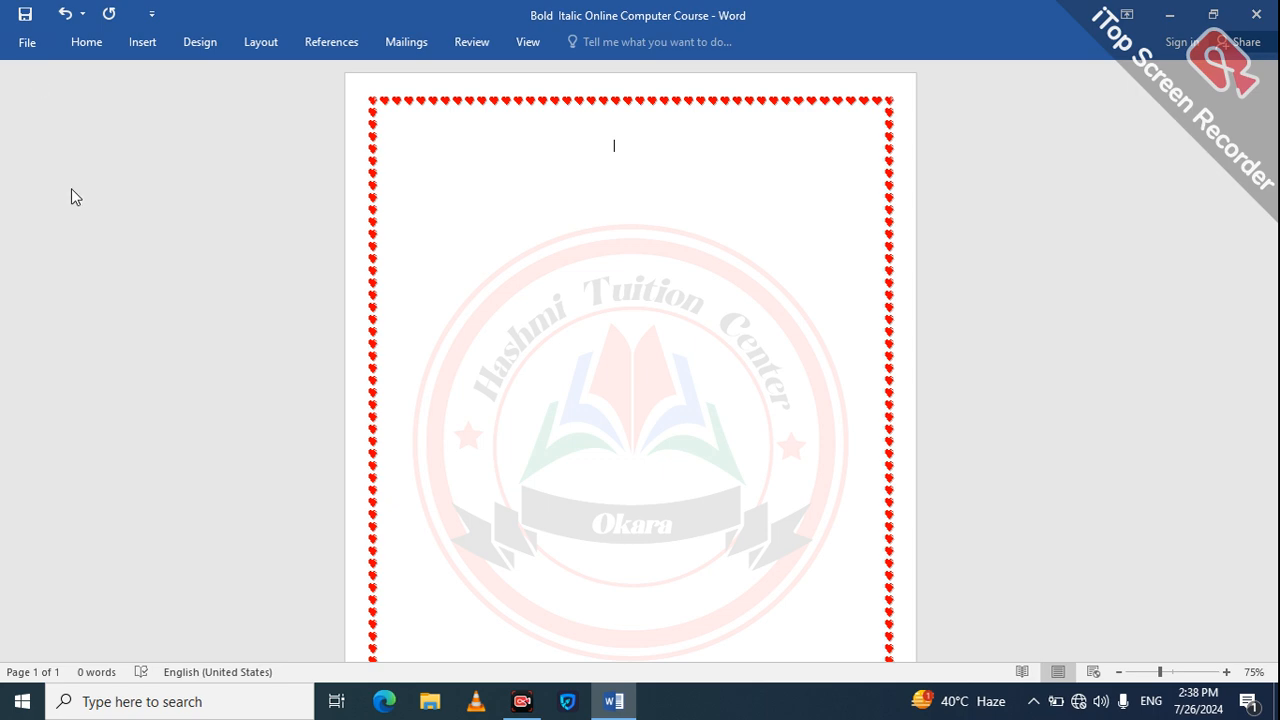
pyautogui.click(42, 42)
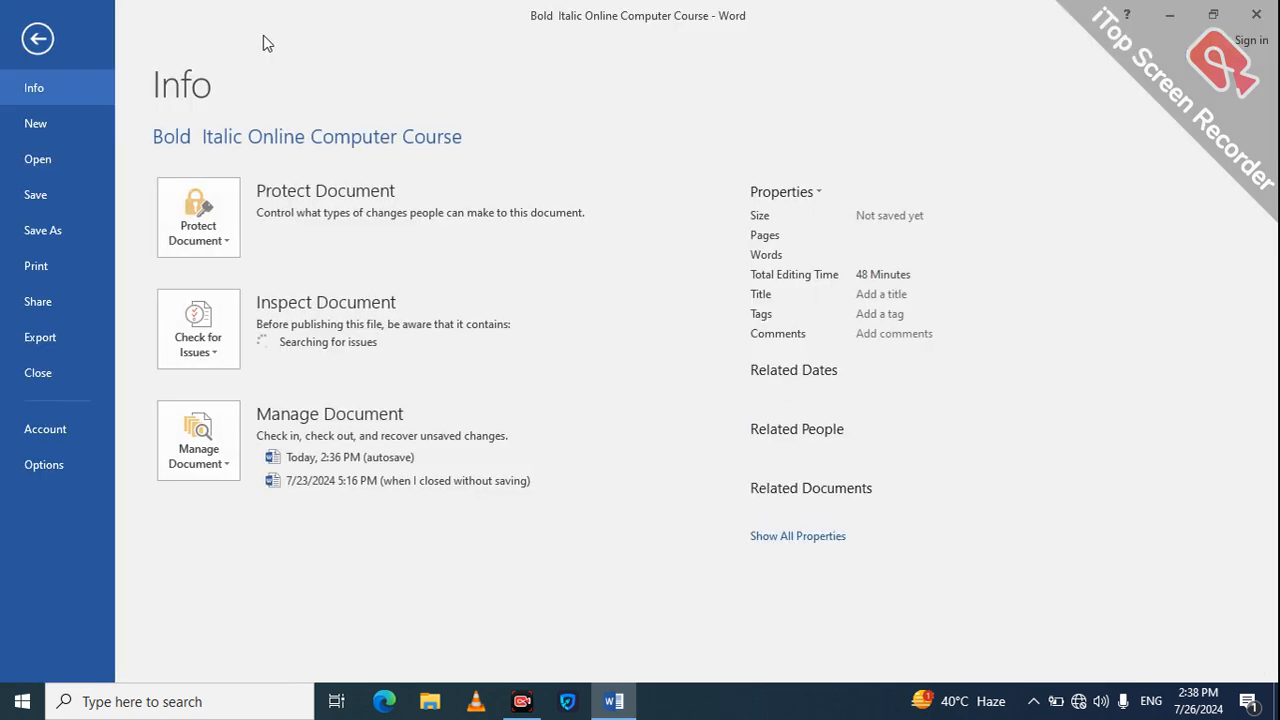
# Step: Set the page margins to the Office 2003 Default preset, with 1" top and bottom and 1.25" left and right
pyautogui.click(37, 38)
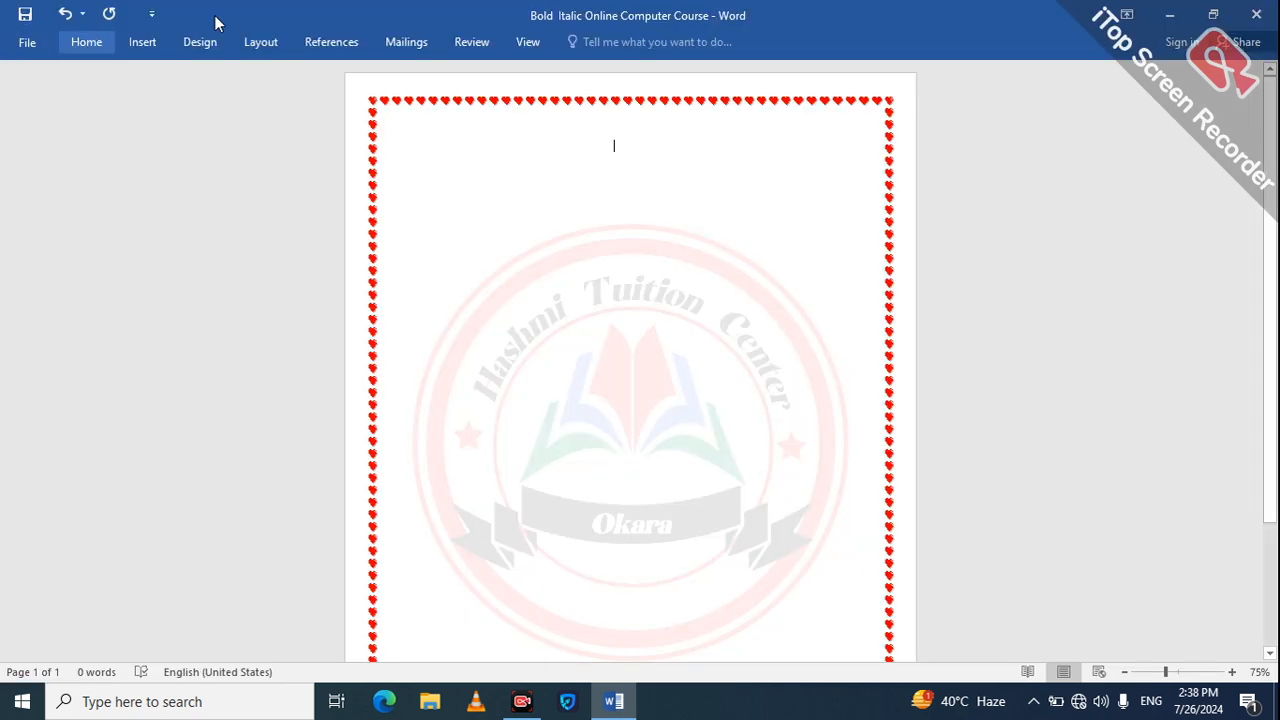
pyautogui.click(283, 36)
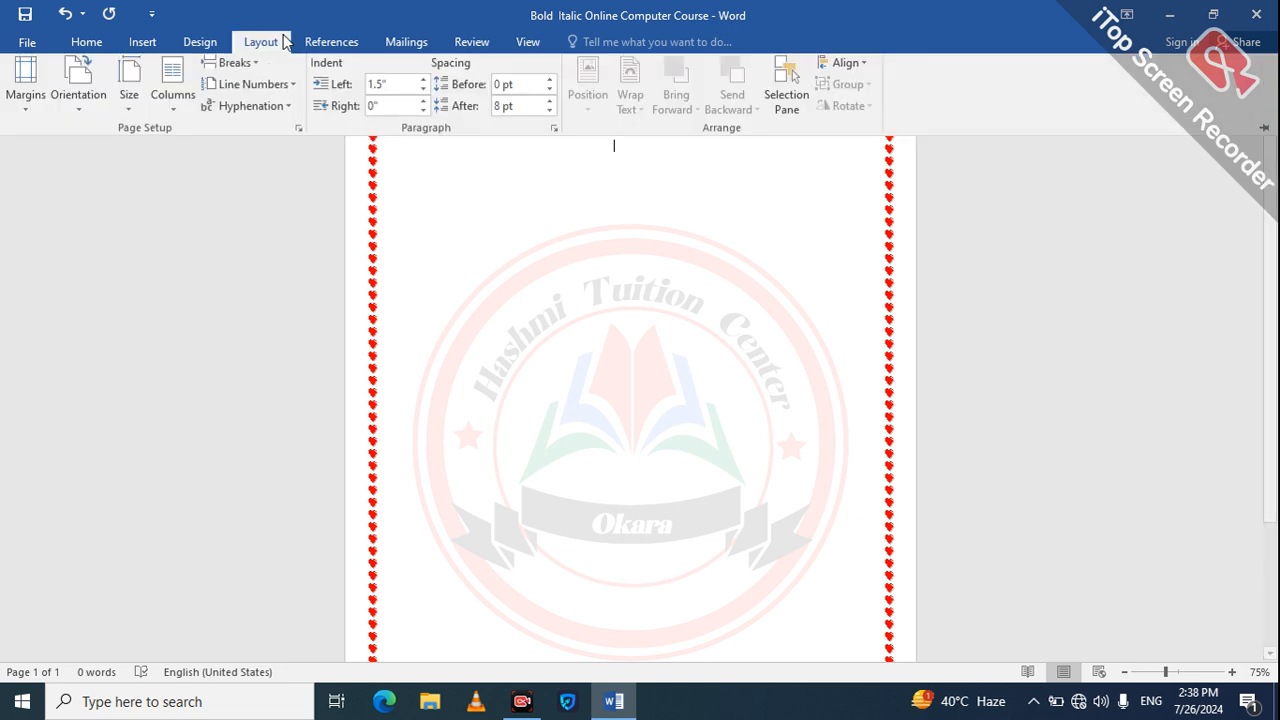
pyautogui.click(32, 108)
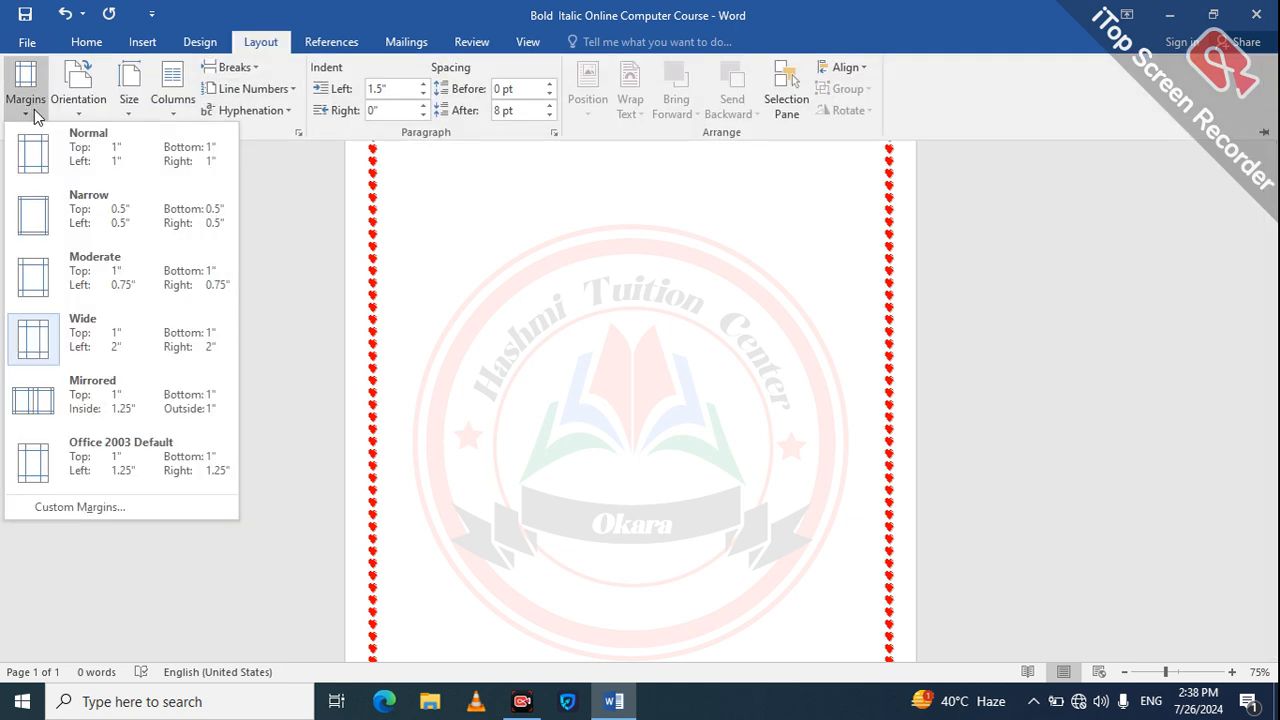
pyautogui.click(98, 484)
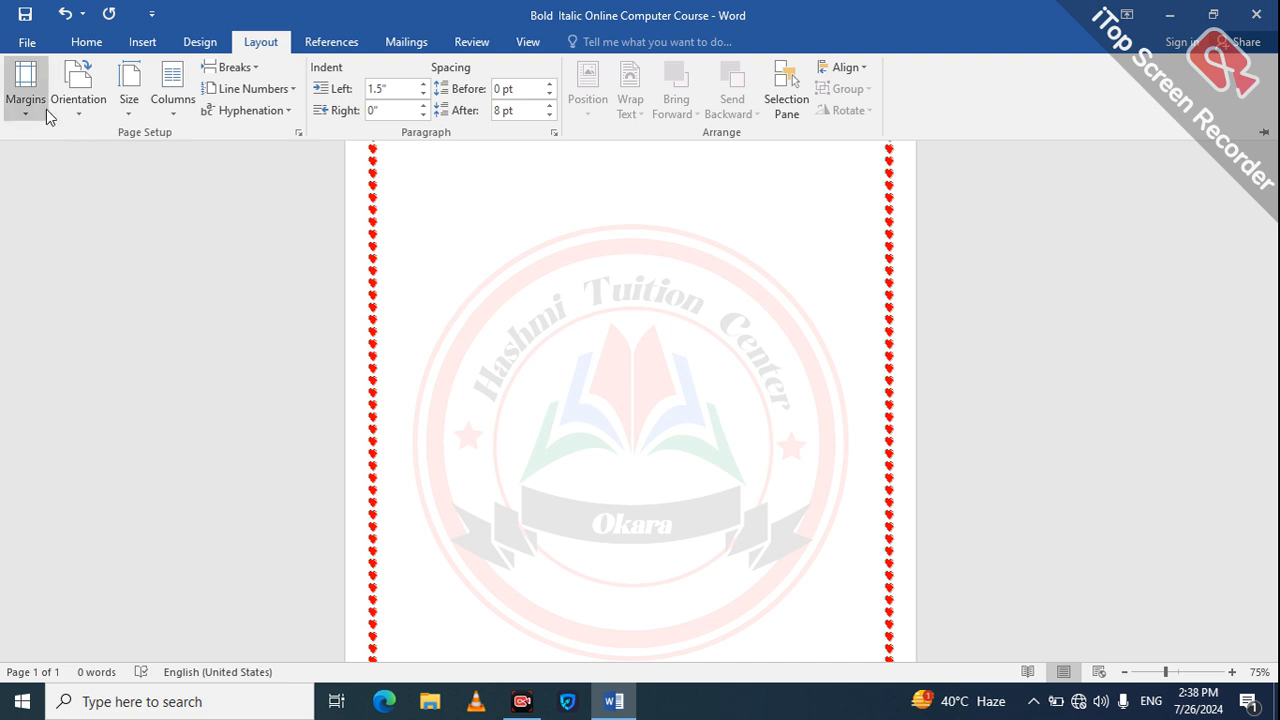
# Step: Enter the filler text "Etnnnekfeklekfe3rwlknb" on the first line and "dlkwjf" on the second
pyautogui.hotkey('ctrl', 'F1')
pyautogui.write('Etnnnekfeklekfe3rwl')
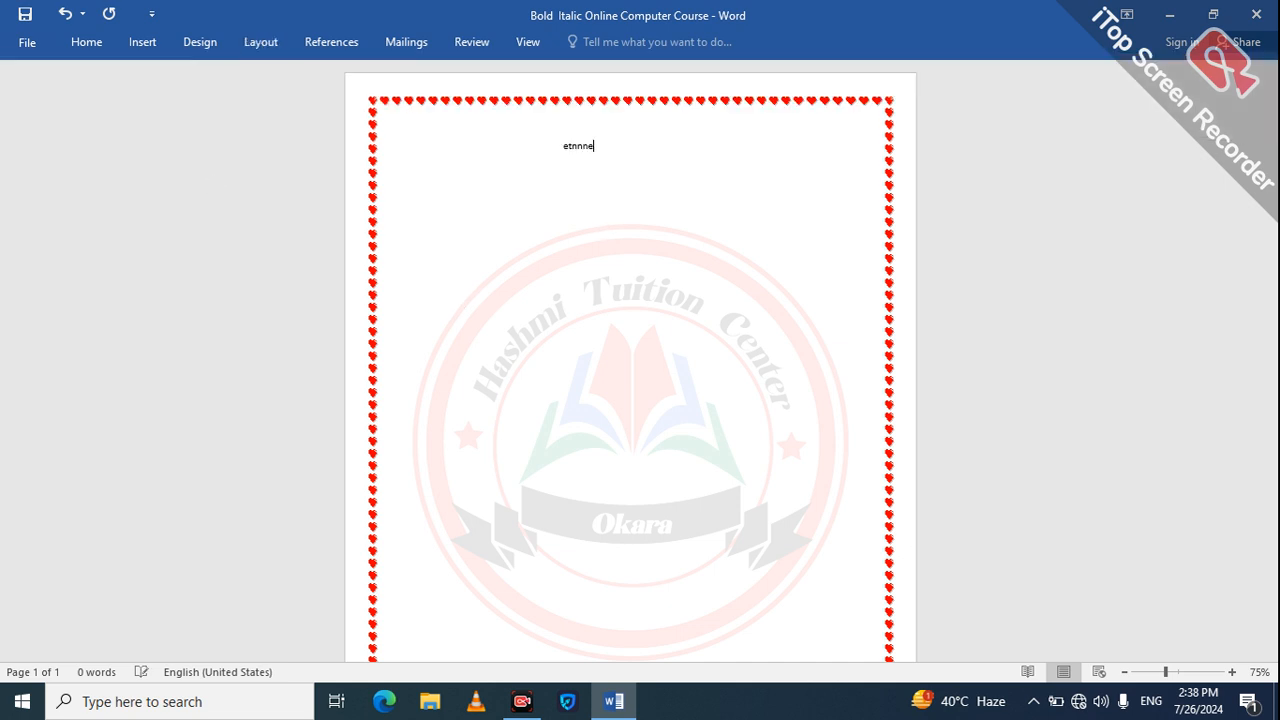
pyautogui.write('knb')
pyautogui.press('Return')
pyautogui.write('dlkwjf')
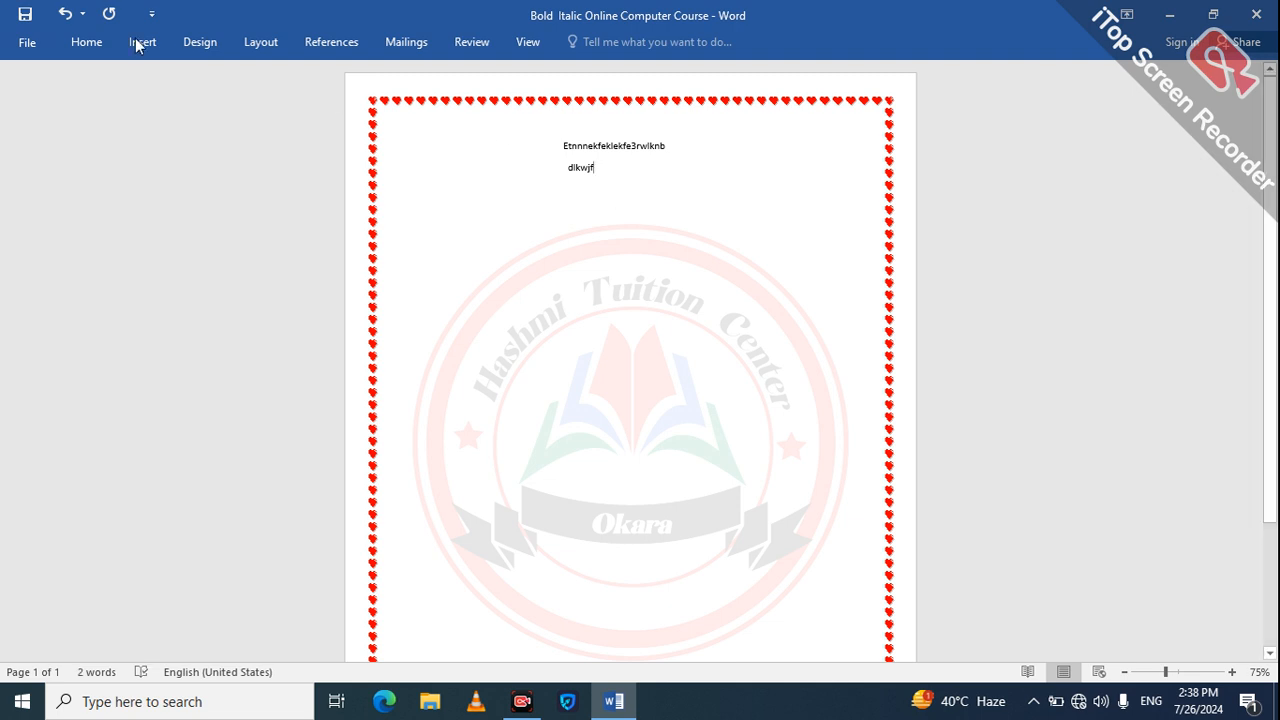
# Step: Try the Wide margin preset with 2" sides on the filler text, followed by the Normal preset with 1" on all sides
pyautogui.click(88, 41)
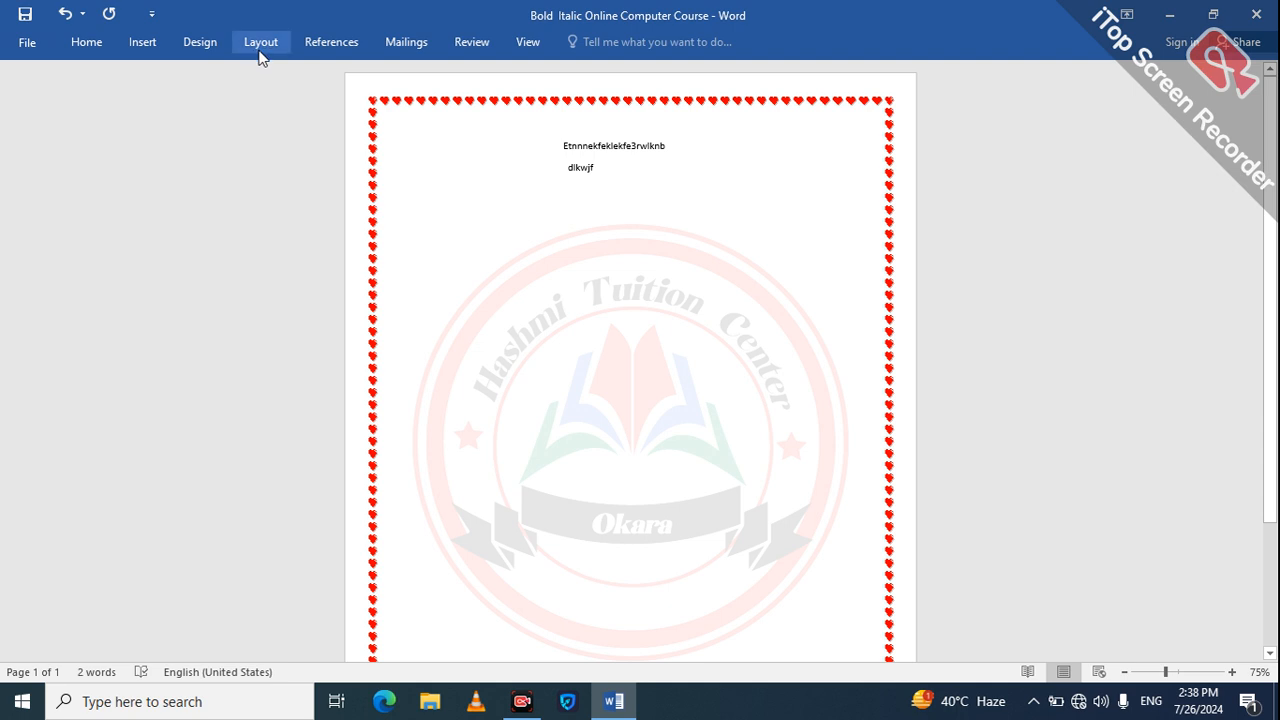
pyautogui.click(261, 42)
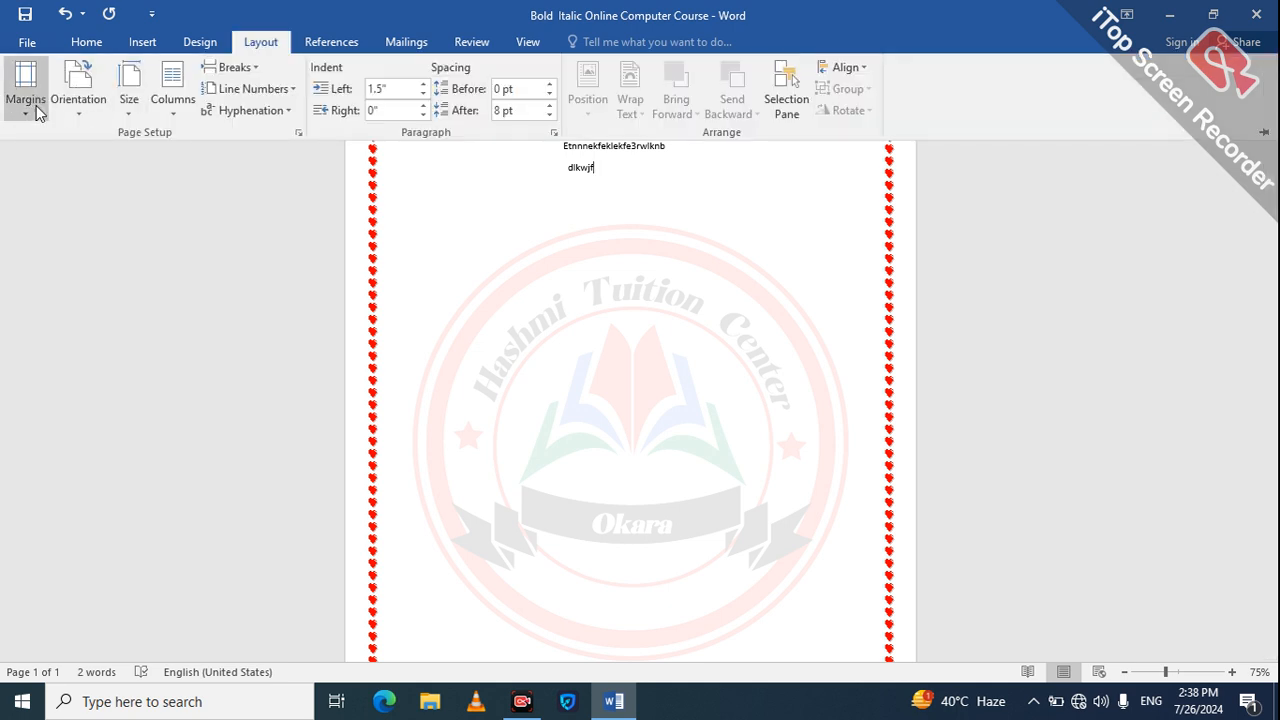
pyautogui.click(28, 95)
pyautogui.click(58, 358)
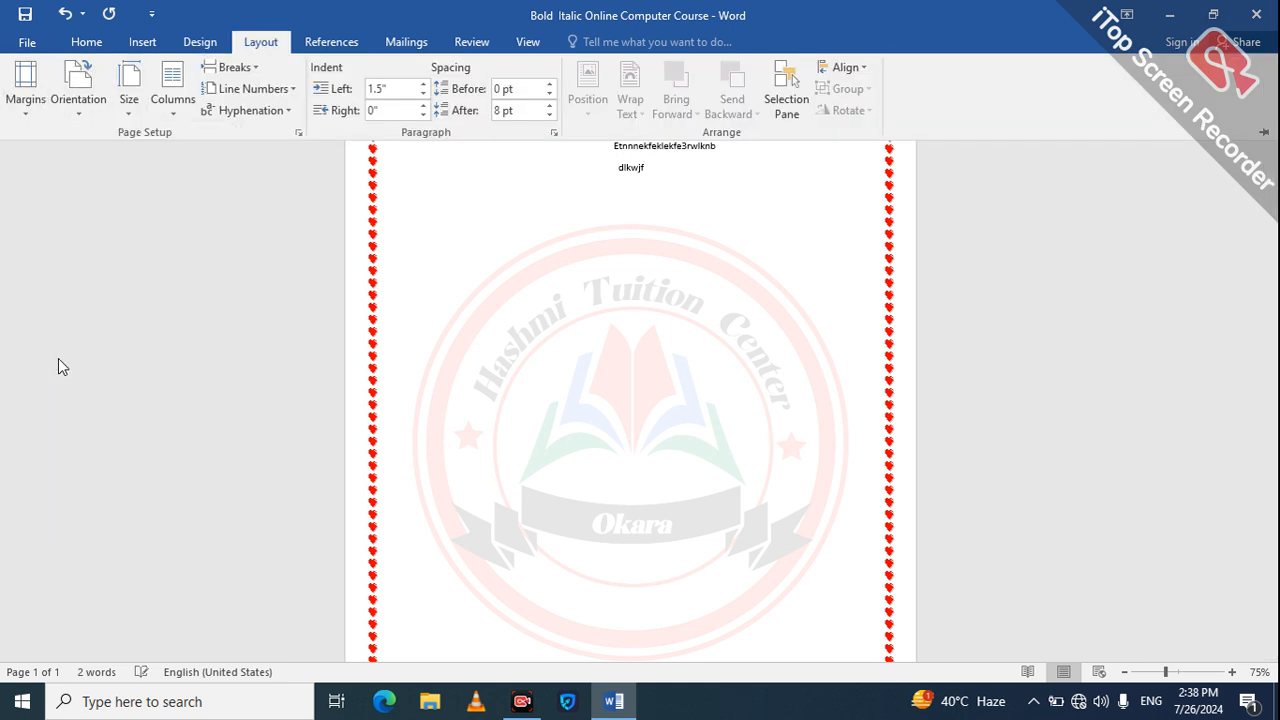
pyautogui.click(38, 116)
pyautogui.click(62, 165)
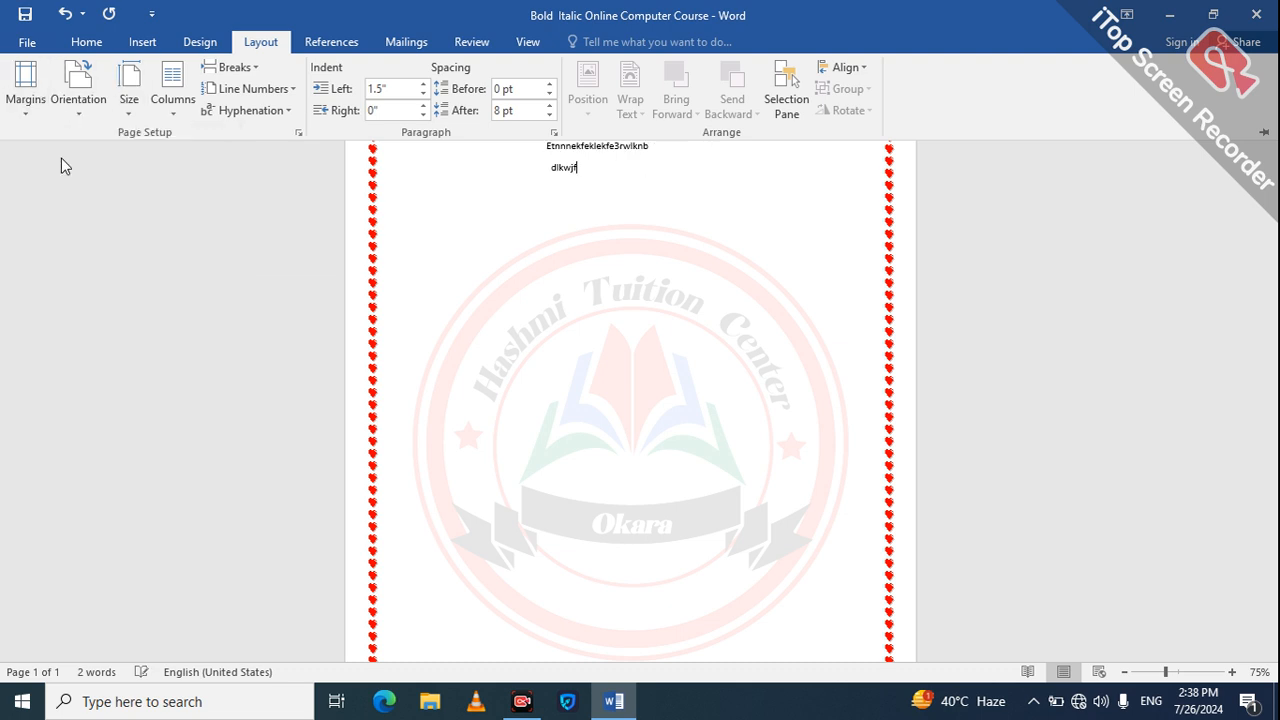
# Step: Set the page margins to the Moderate preset, with 1" top and bottom and 0.75" left and right
pyautogui.click(25, 92)
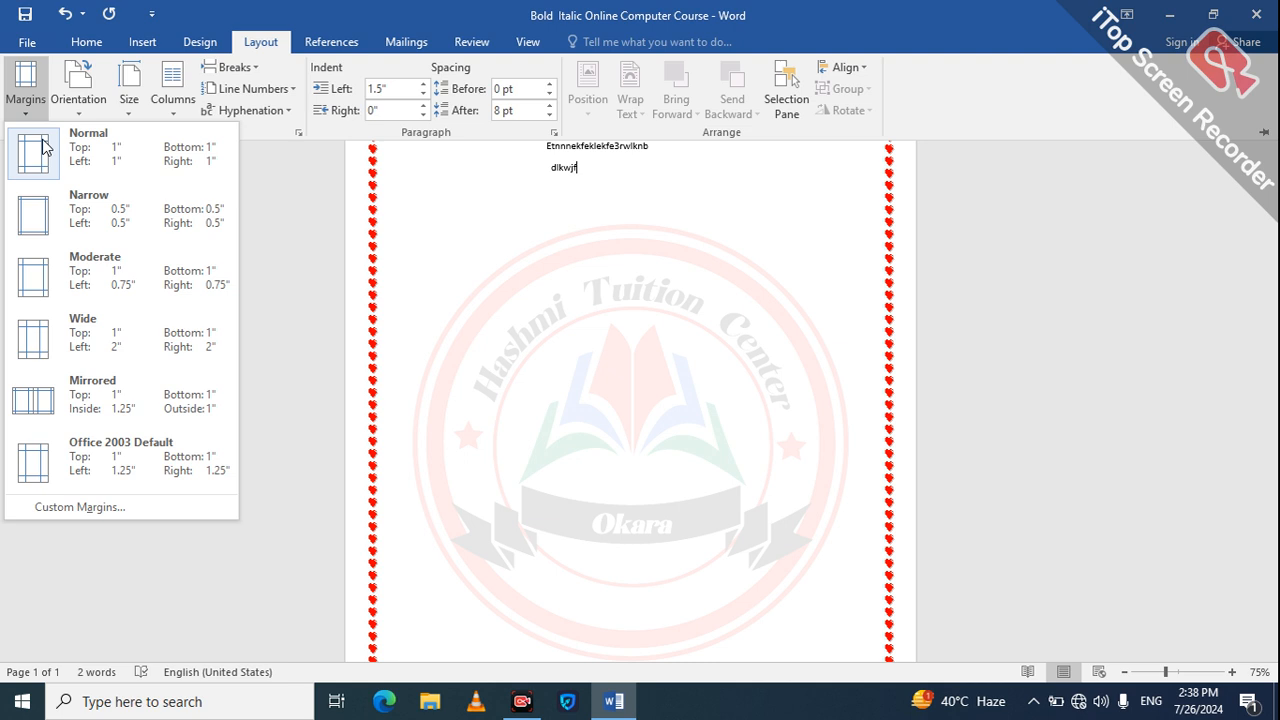
pyautogui.click(62, 268)
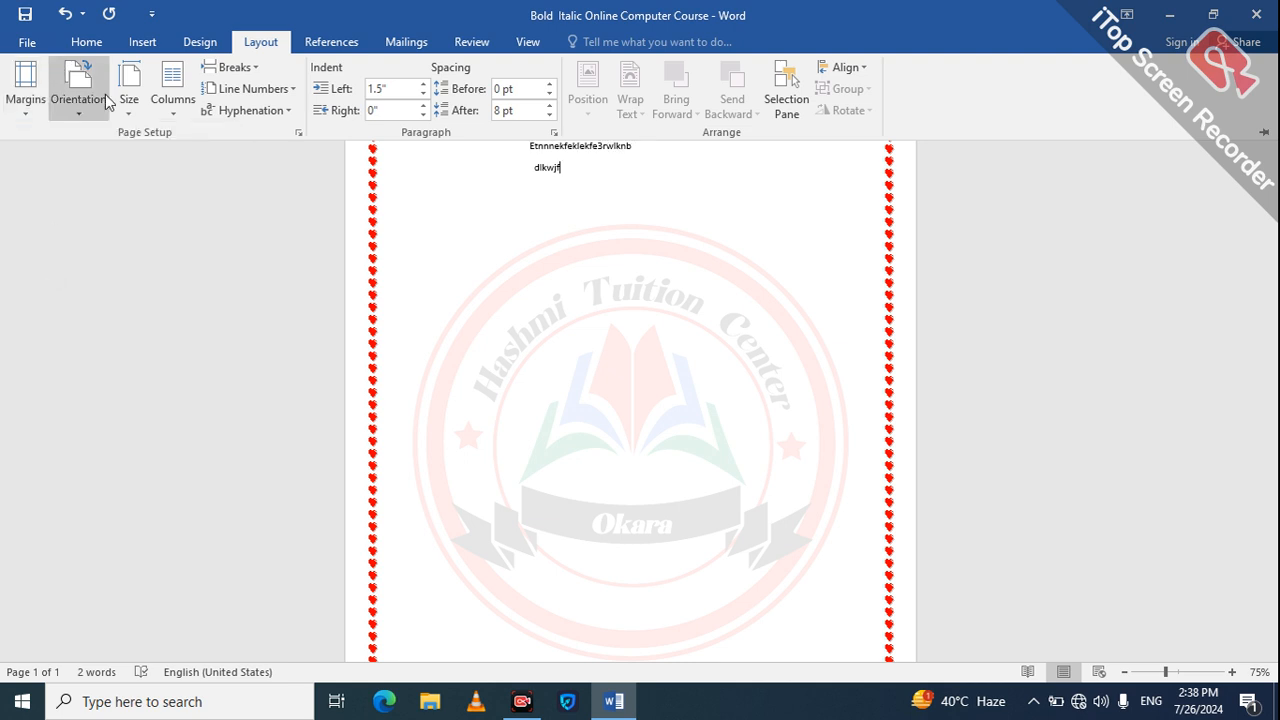
pyautogui.click(767, 140)
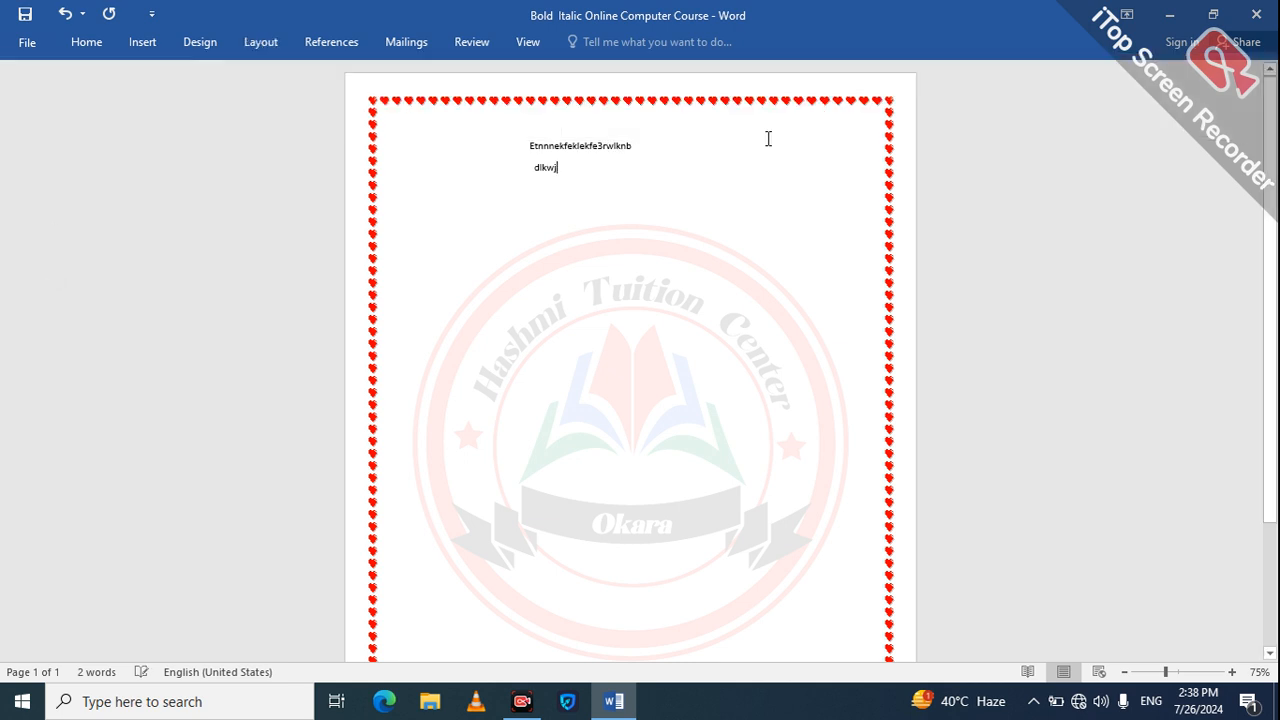
# Step: Delete both lines of filler text so the page holds no body text
pyautogui.press('BackSpace')
pyautogui.press('BackSpace')
pyautogui.press('BackSpace')
pyautogui.press('BackSpace')
pyautogui.press('BackSpace')
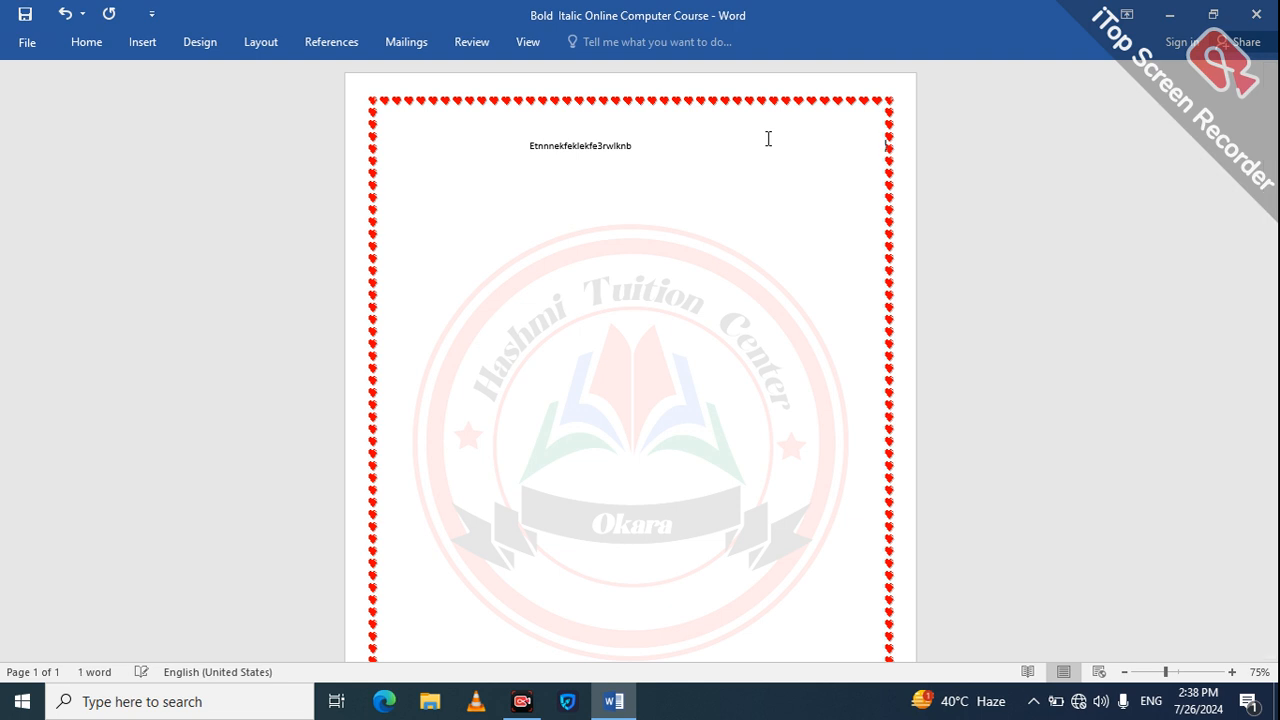
pyautogui.press('BackSpace')
pyautogui.press('BackSpace')
pyautogui.press('BackSpace')
pyautogui.press('BackSpace')
pyautogui.press('BackSpace')
pyautogui.press('BackSpace')
pyautogui.press('BackSpace')
pyautogui.press('BackSpace')
pyautogui.press('BackSpace')
pyautogui.press('BackSpace')
pyautogui.press('BackSpace')
pyautogui.press('BackSpace')
pyautogui.press('BackSpace')
pyautogui.press('BackSpace')
pyautogui.press('BackSpace')
pyautogui.press('BackSpace')
pyautogui.press('BackSpace')
pyautogui.press('BackSpace')
pyautogui.press('BackSpace')
pyautogui.press('BackSpace')
pyautogui.hotkey('ctrl', 'a')
pyautogui.press('BackSpace')
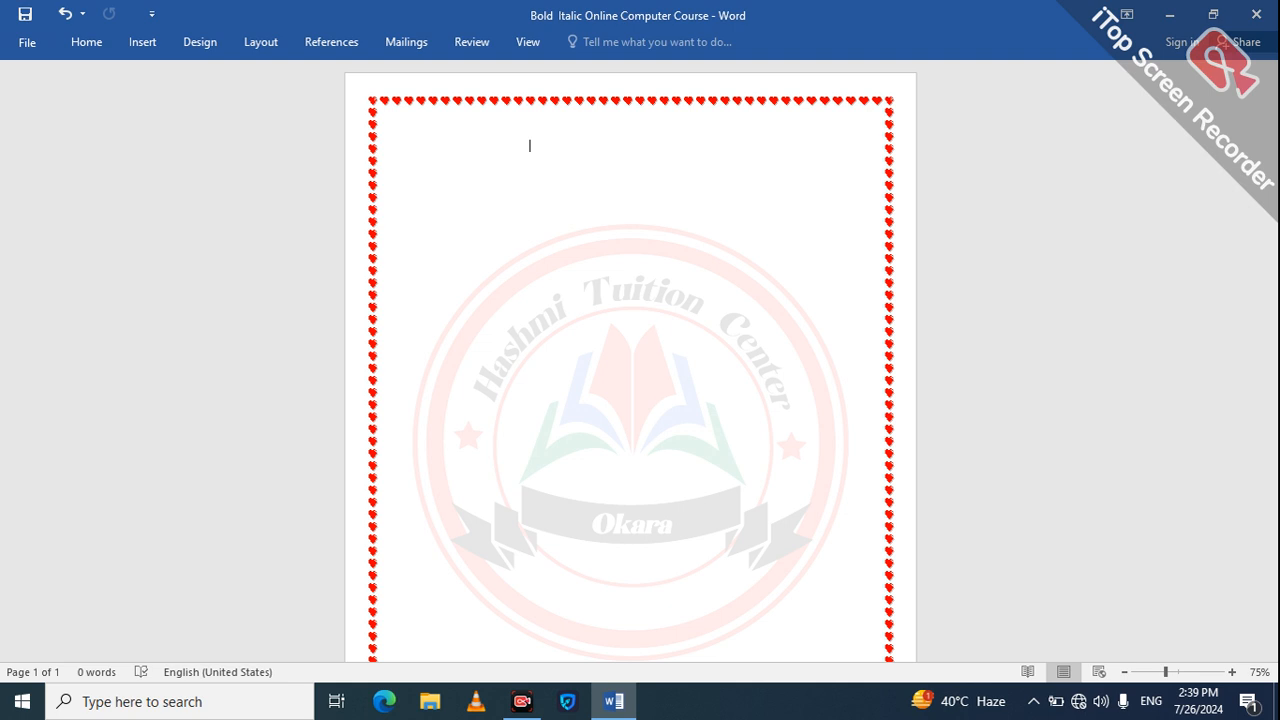
pyautogui.write('hasan')
pyautogui.press('BackSpace')
pyautogui.press('BackSpace')
pyautogui.press('BackSpace')
pyautogui.press('BackSpace')
pyautogui.press('BackSpace')
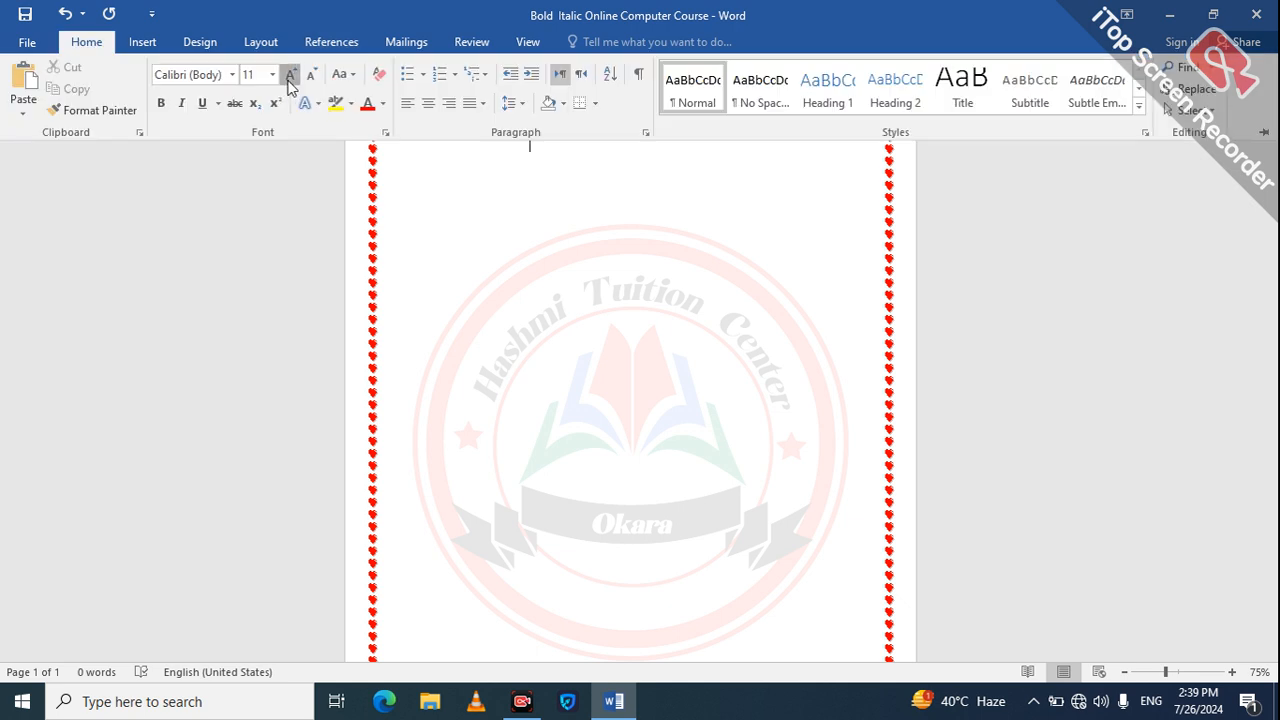
# Step: Apply the Normal style to the empty first line and centre it
pyautogui.click(695, 90)
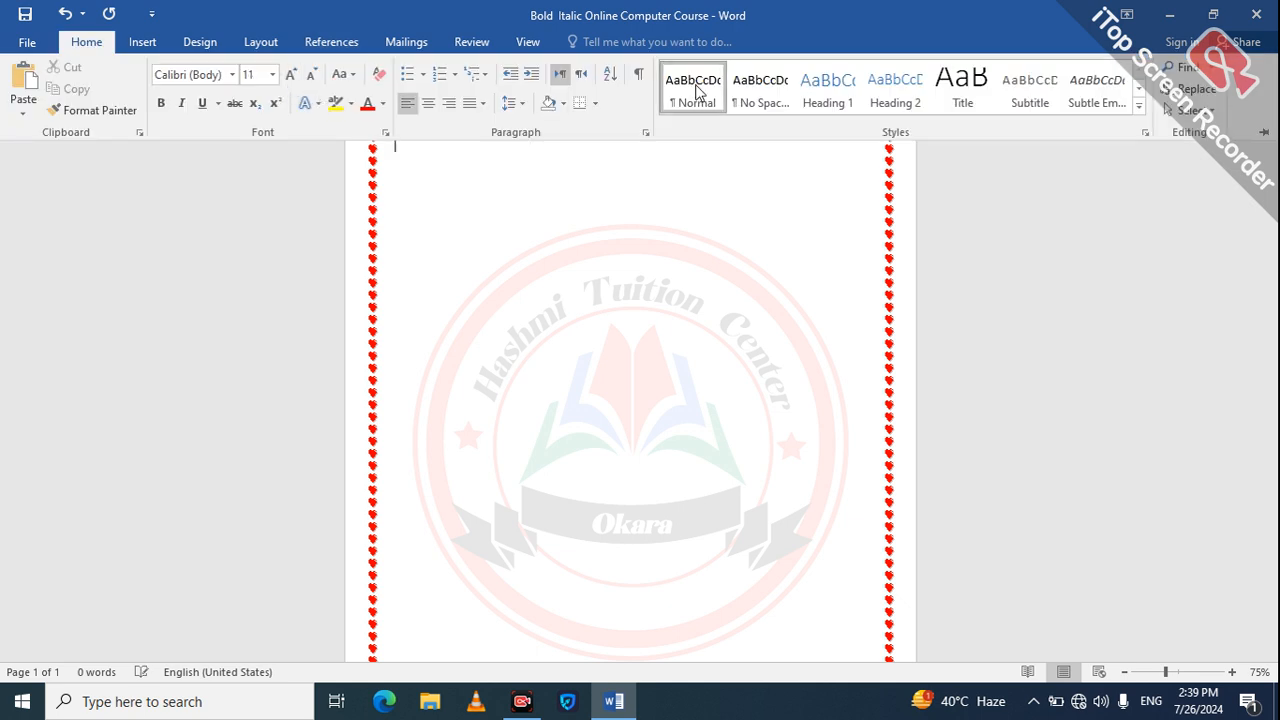
pyautogui.click(431, 106)
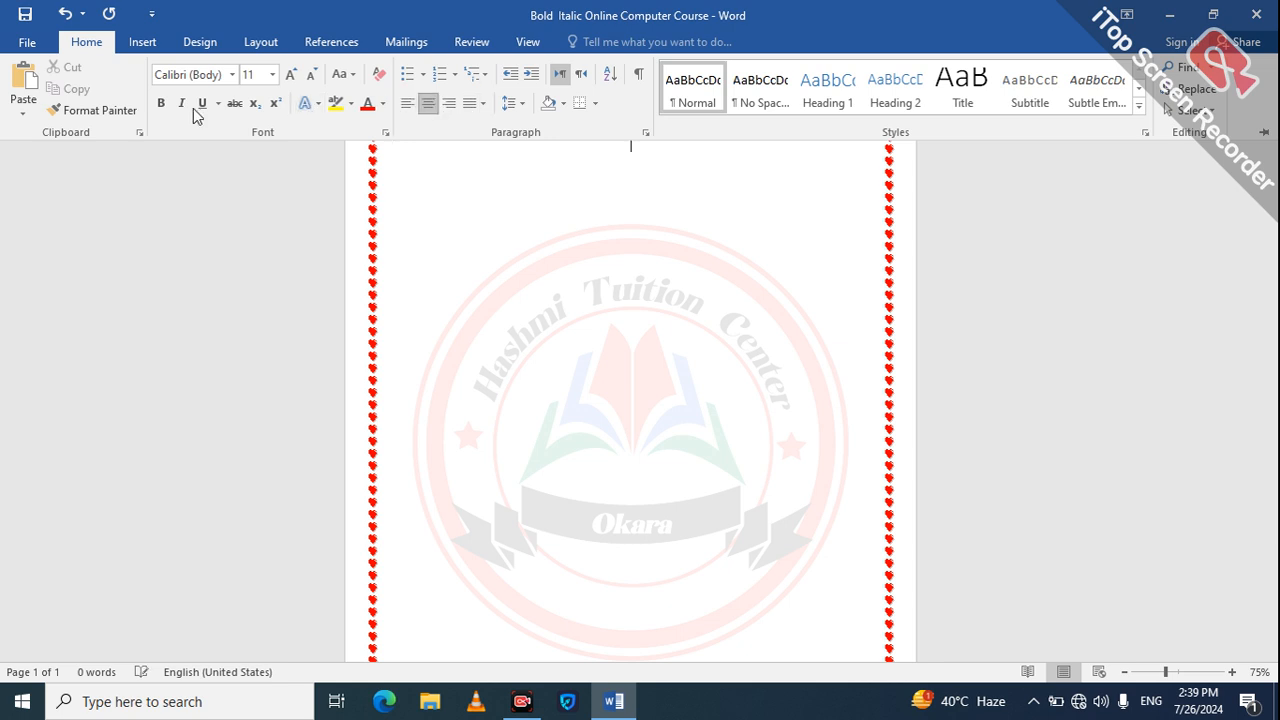
# Step: Increase the font size of the centred empty line to 48 pt, leaving bold off
pyautogui.click(161, 103)
pyautogui.hotkey('ctrl', 'b')
pyautogui.click(290, 75)
pyautogui.click(290, 75)
pyautogui.click(290, 75)
pyautogui.click(290, 75)
pyautogui.click(290, 75)
pyautogui.click(290, 75)
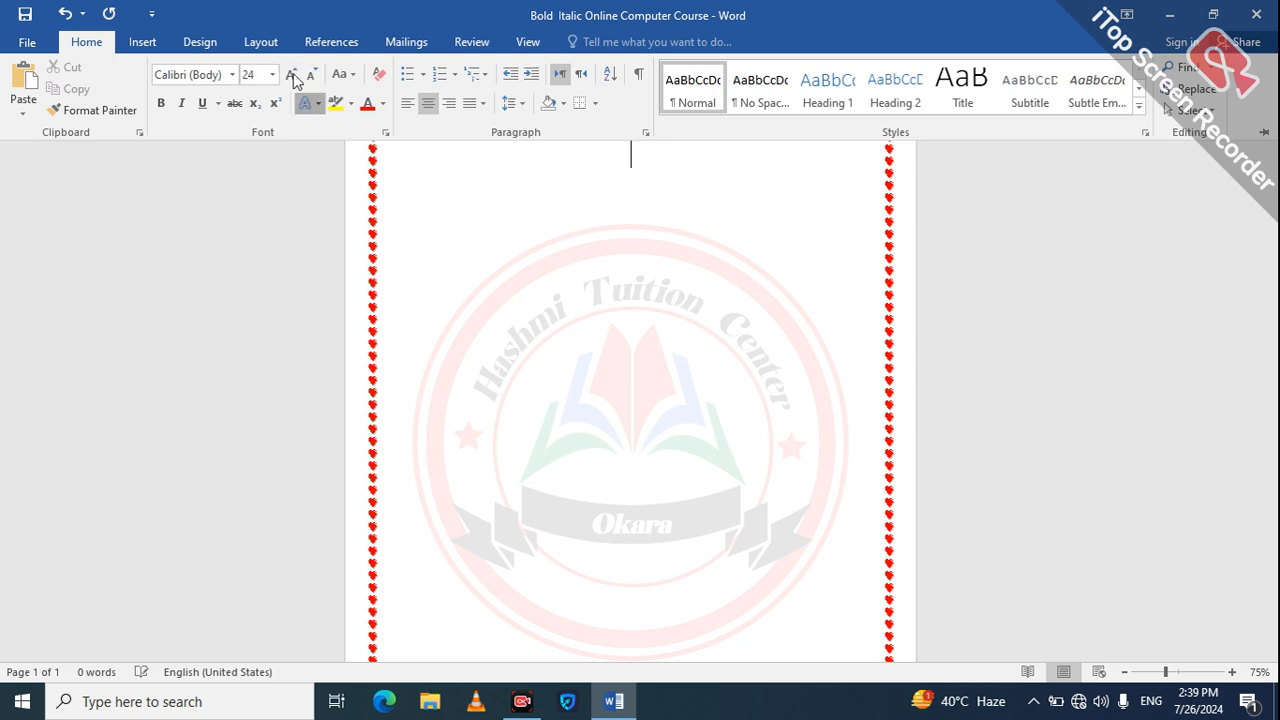
pyautogui.click(290, 75)
pyautogui.click(290, 75)
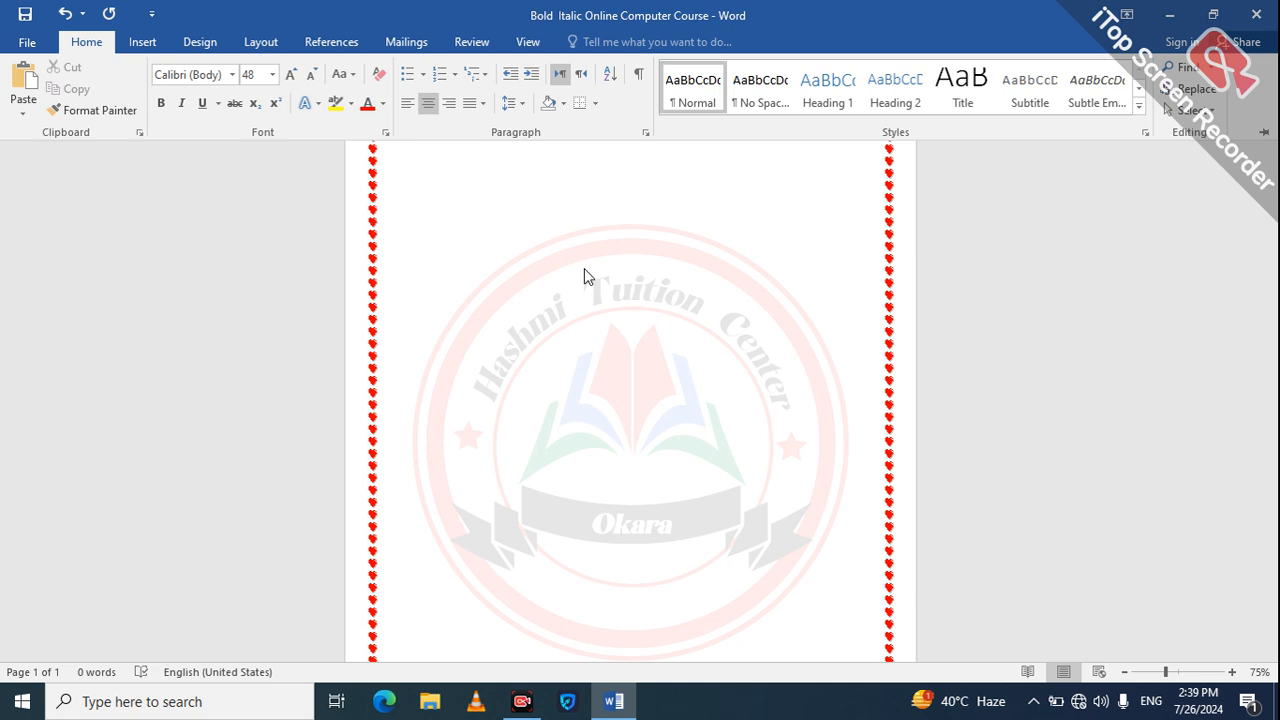
# Step: Enter the heading "Hashmi Tuition center" on the centred first line
pyautogui.hotkey('ctrl', 'F1')
pyautogui.write('hASH')
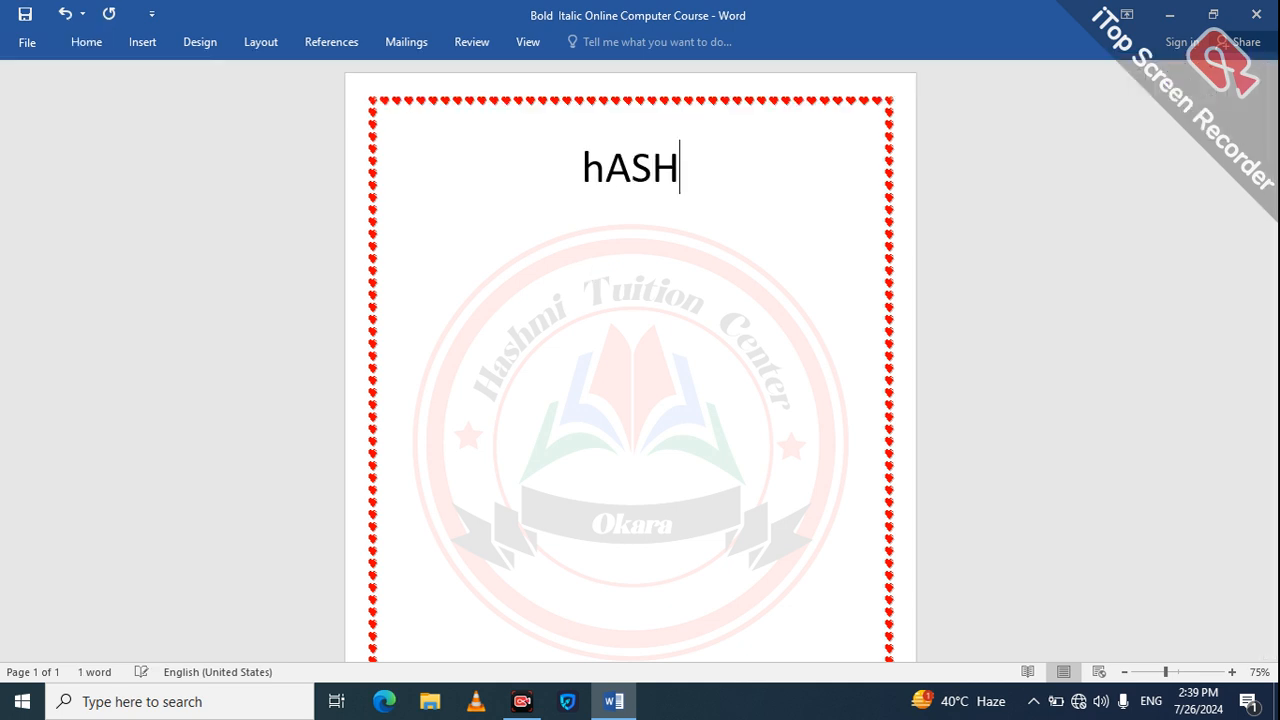
pyautogui.write('MI ')
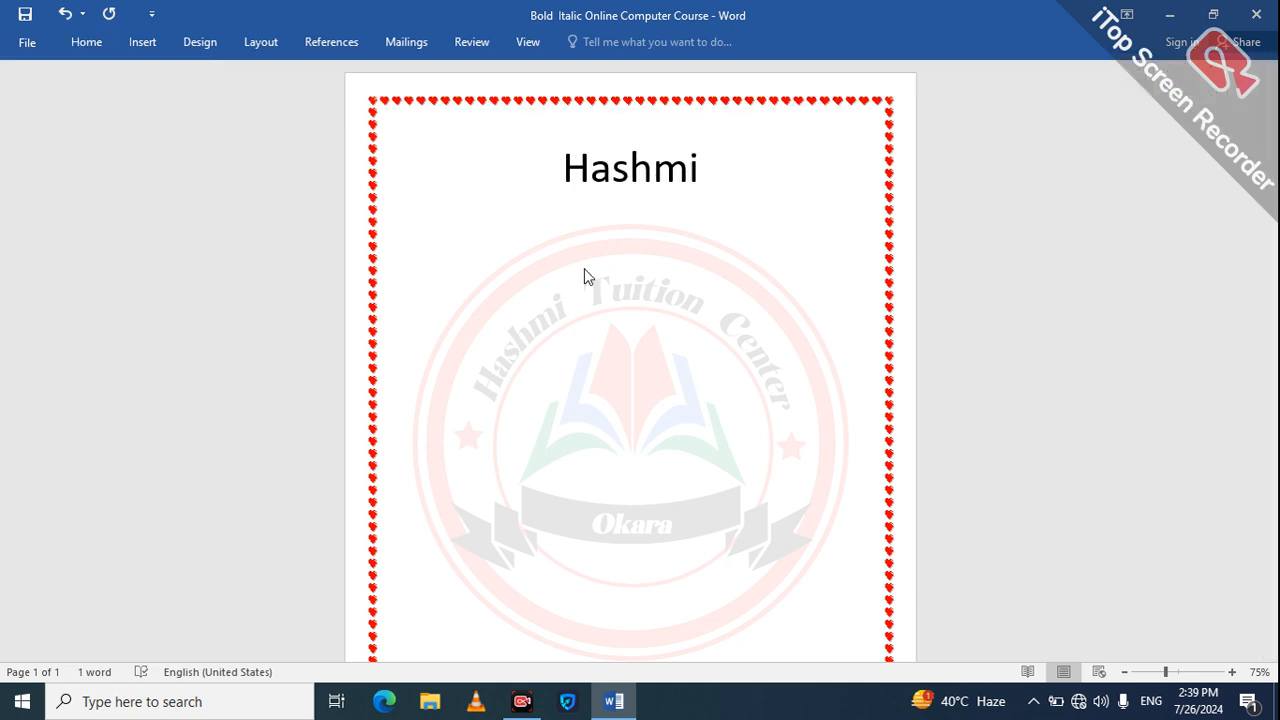
pyautogui.write('Tyi')
pyautogui.press('BackSpace')
pyautogui.press('BackSpace')
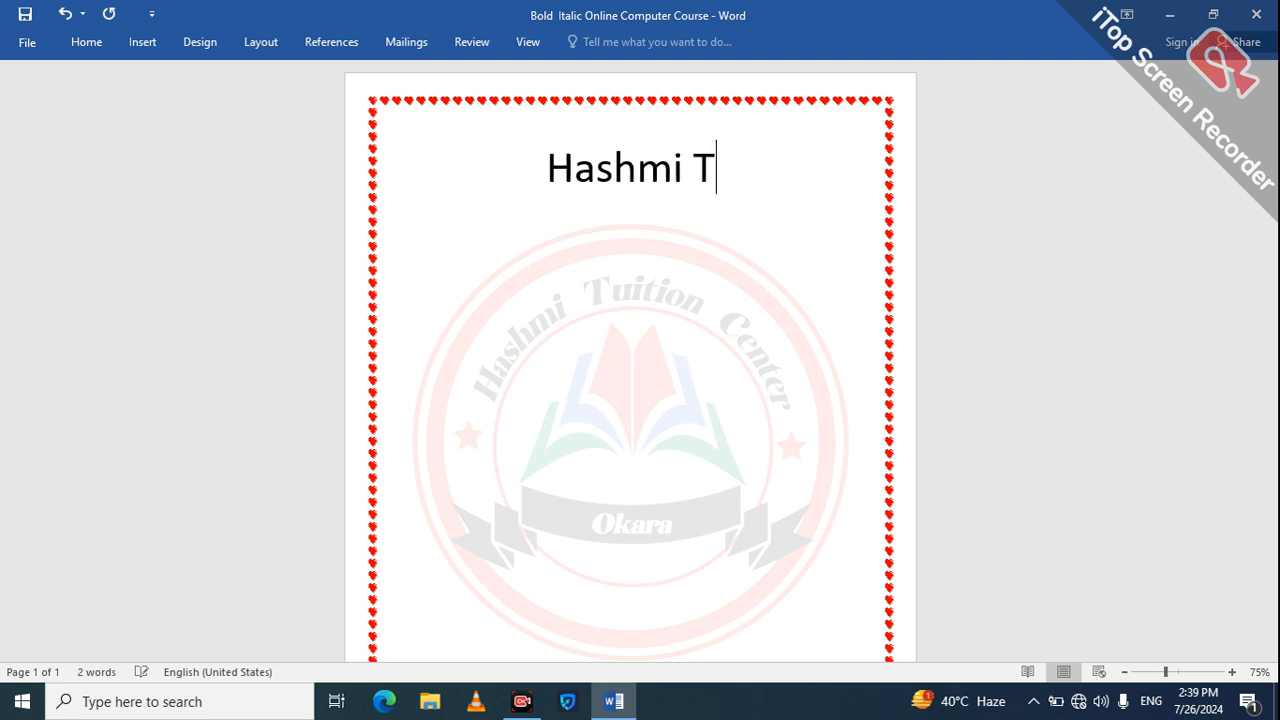
pyautogui.write('uiti')
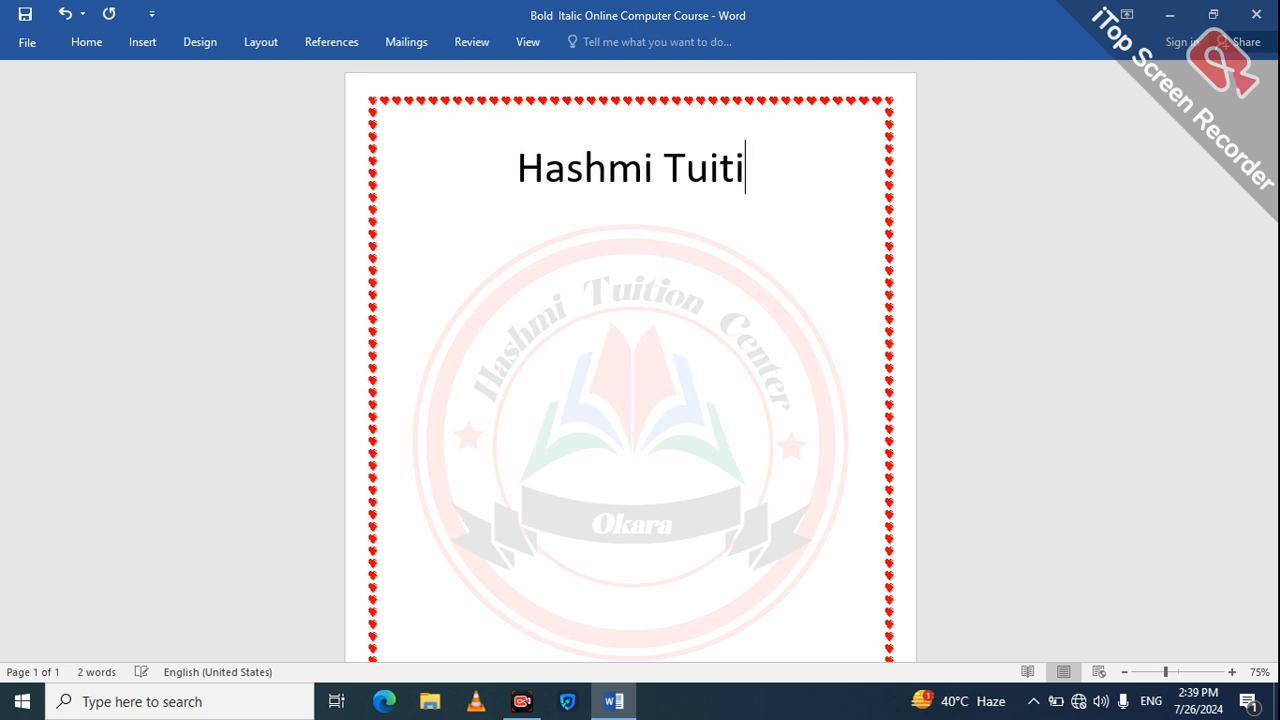
pyautogui.write('on center ')
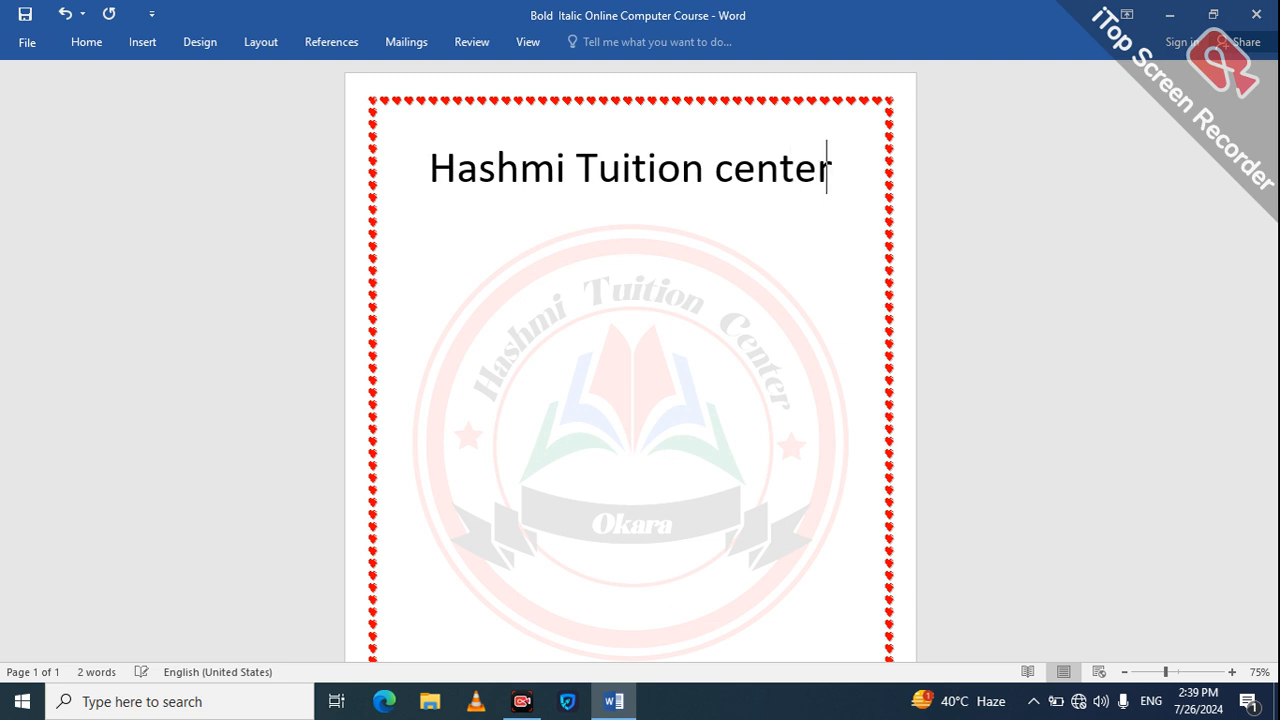
pyautogui.write('okara')
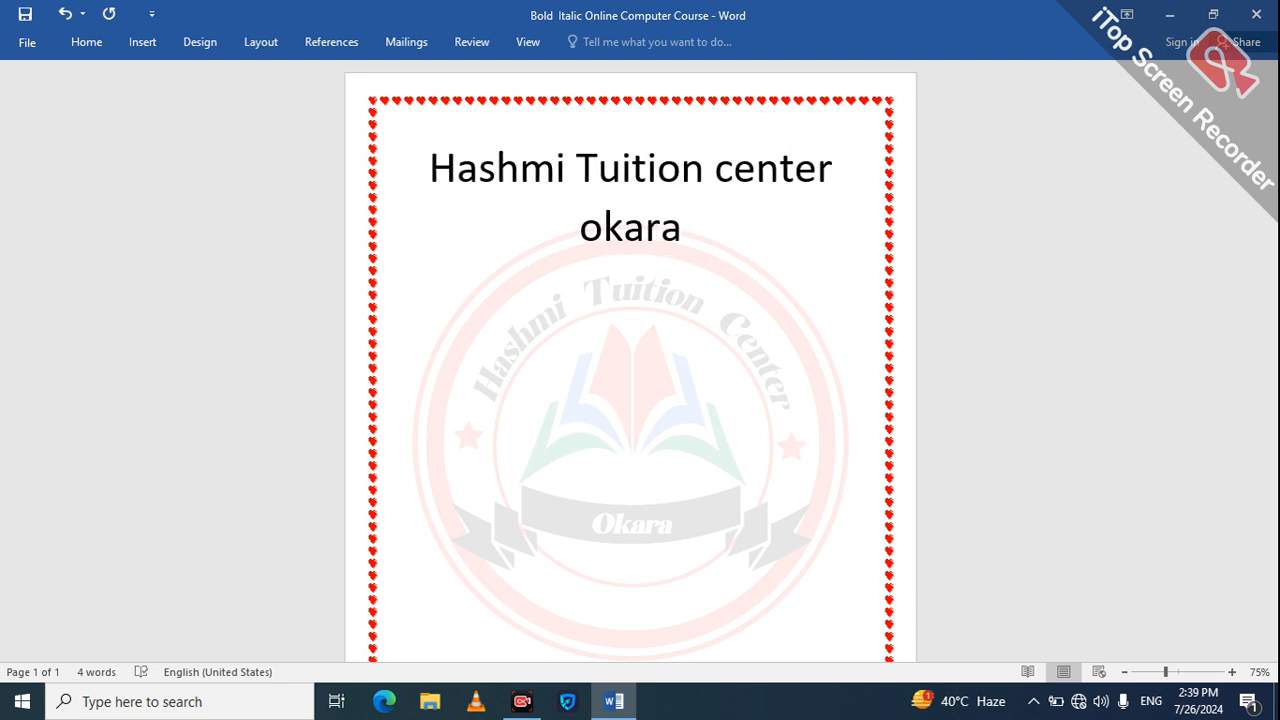
# Step: Add the word "Okara" with a capital O at the end of the heading
pyautogui.press('BackSpace')
pyautogui.press('BackSpace')
pyautogui.press('BackSpace')
pyautogui.press('BackSpace')
pyautogui.press('BackSpace')
pyautogui.press('BackSpace')
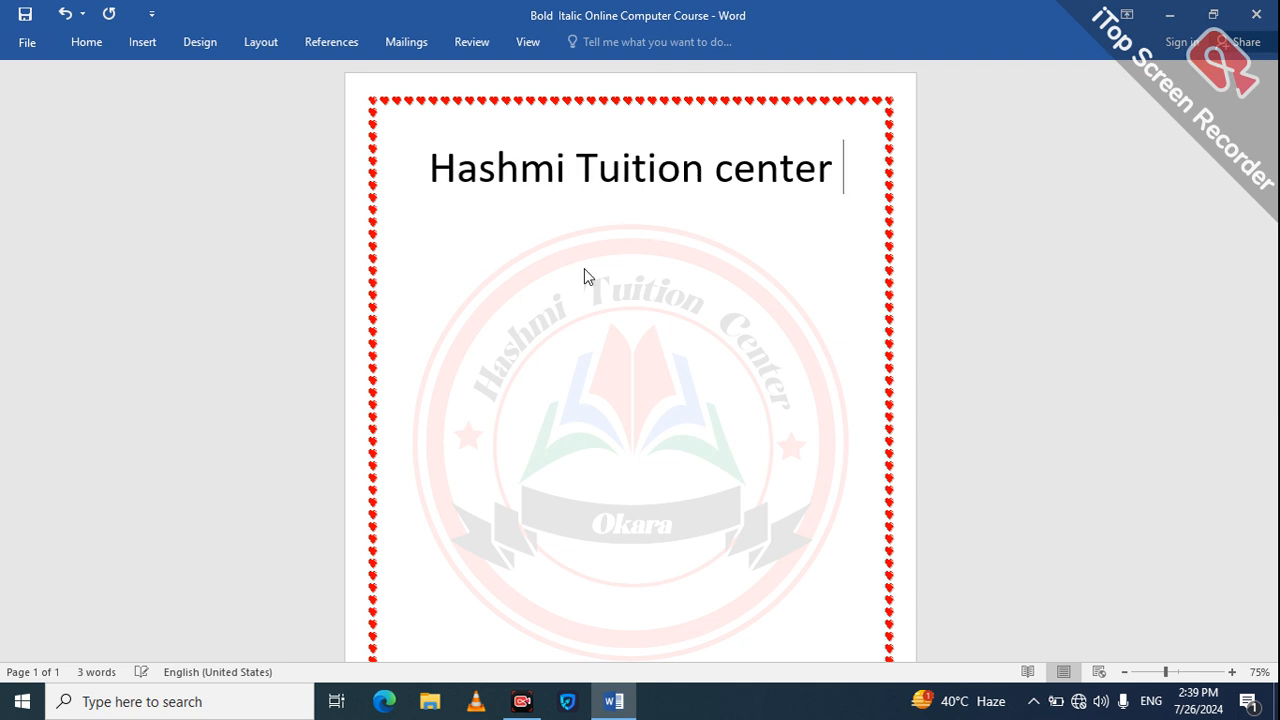
pyautogui.write('Okara')
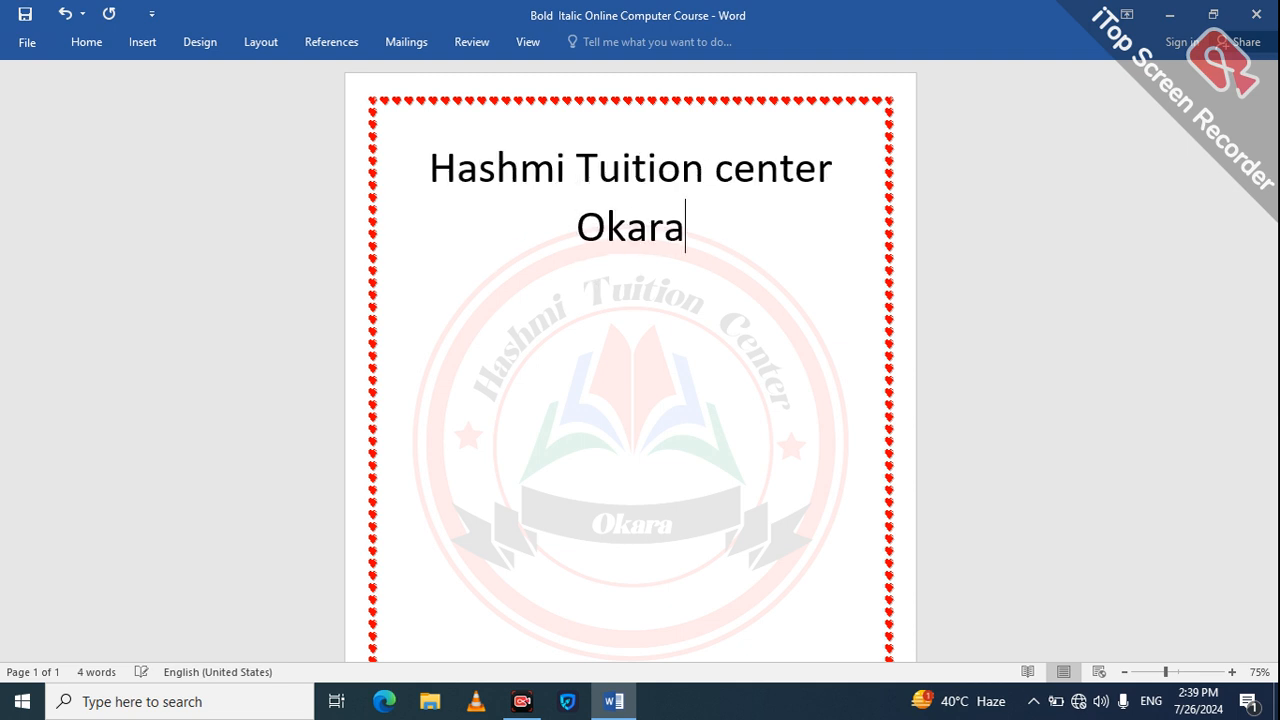
# Step: Capitalise the first letter of "center" in the heading so it reads "Center"
pyautogui.click(730, 172)
pyautogui.press('BackSpace')
pyautogui.write('C')
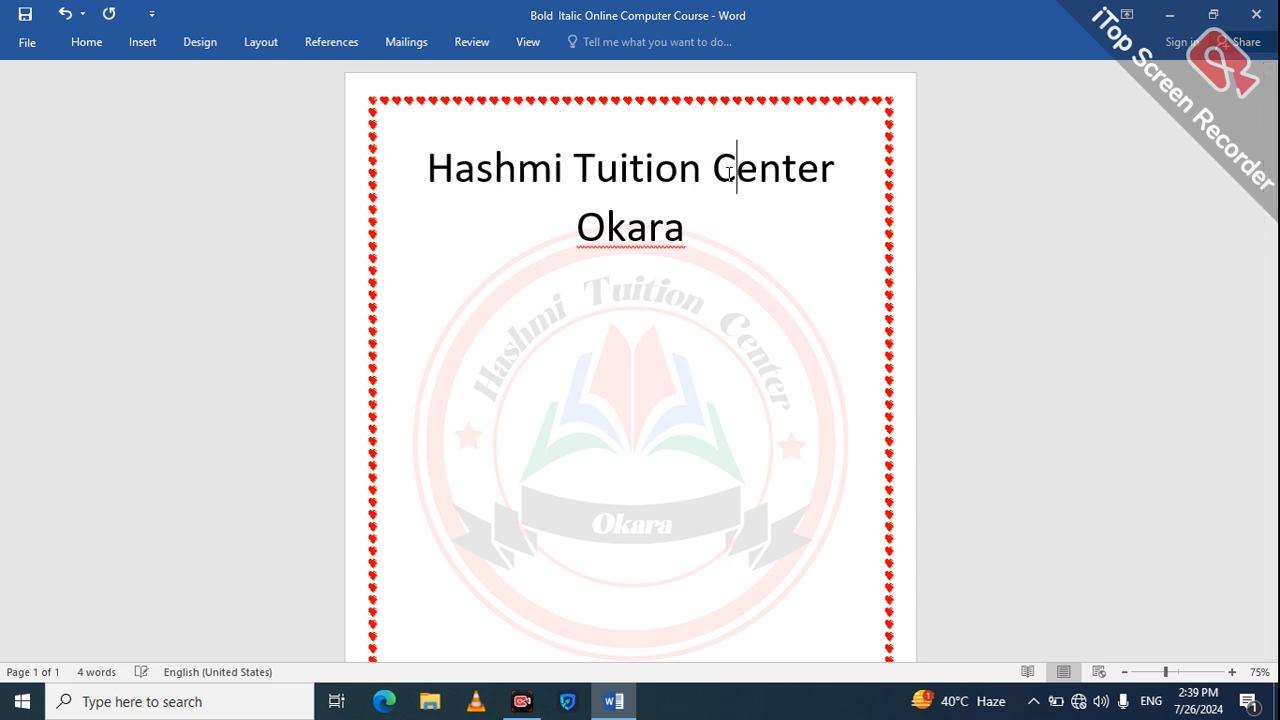
# Step: Select the whole heading and change the page orientation to Landscape
pyautogui.click(706, 228)
pyautogui.hotkey('ctrl', 'a')
pyautogui.click(258, 42)
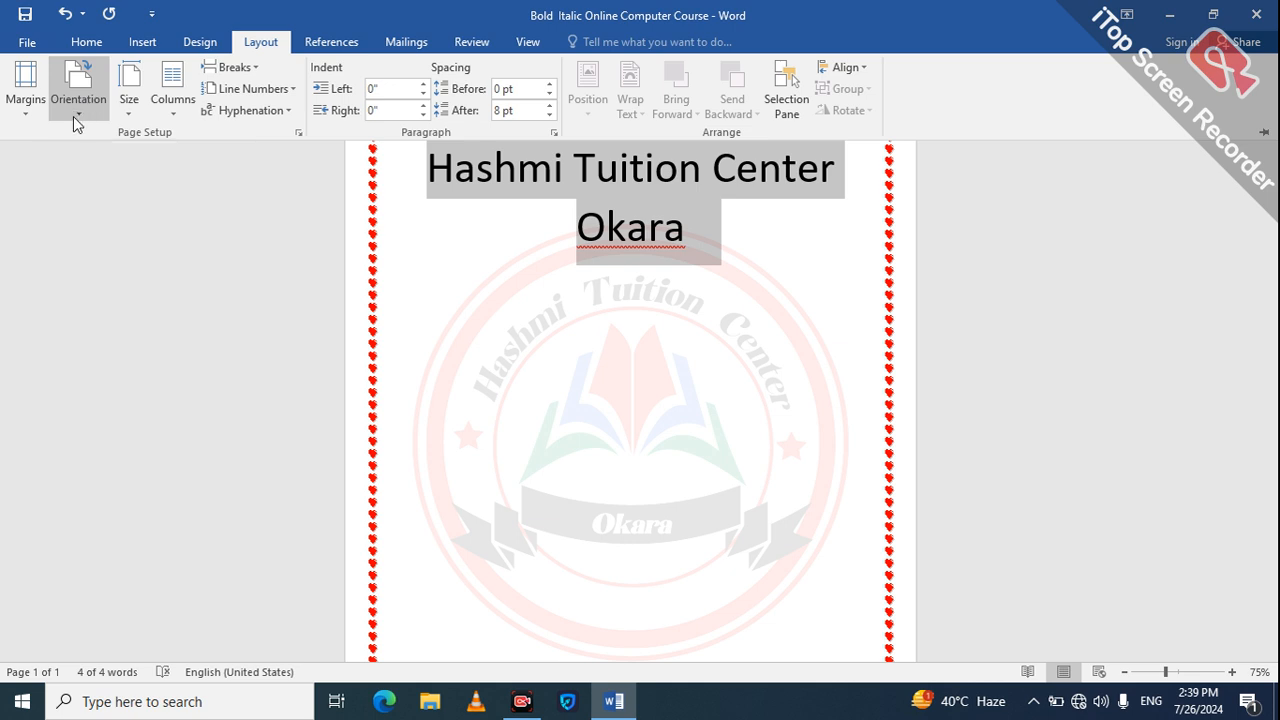
pyautogui.click(74, 116)
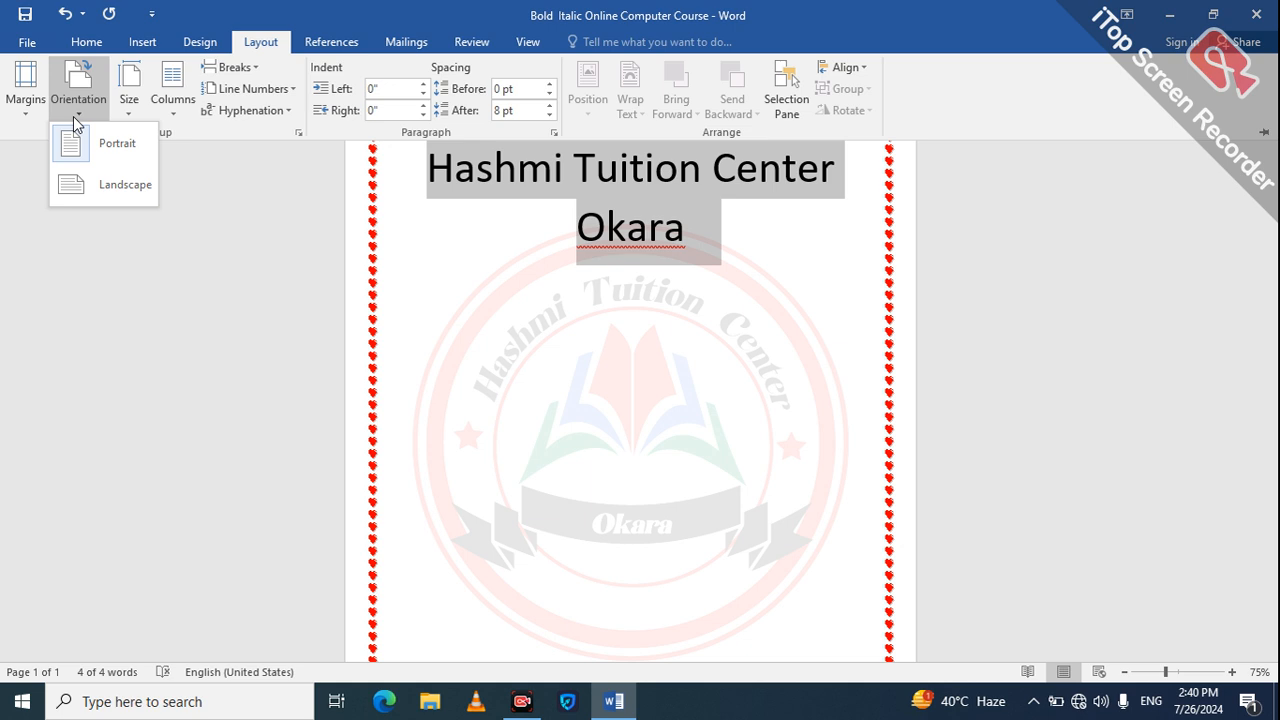
pyautogui.click(105, 178)
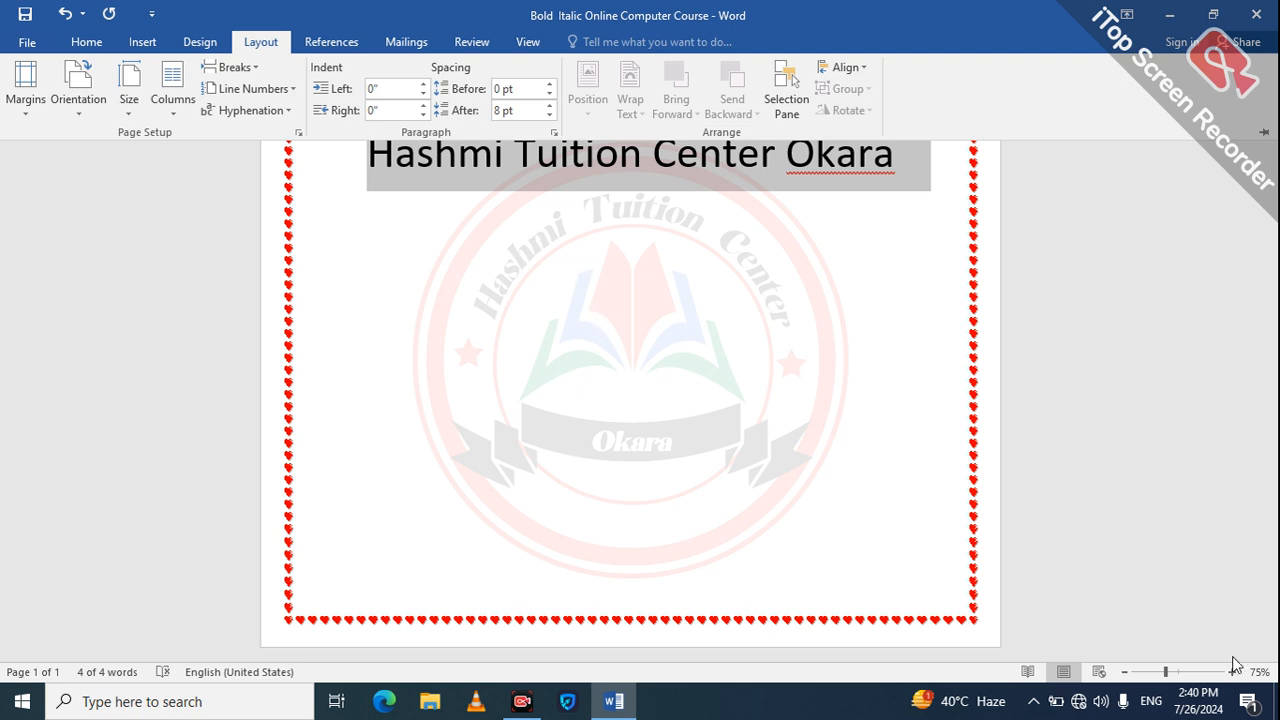
pyautogui.hotkey('ctrl', 'F1')
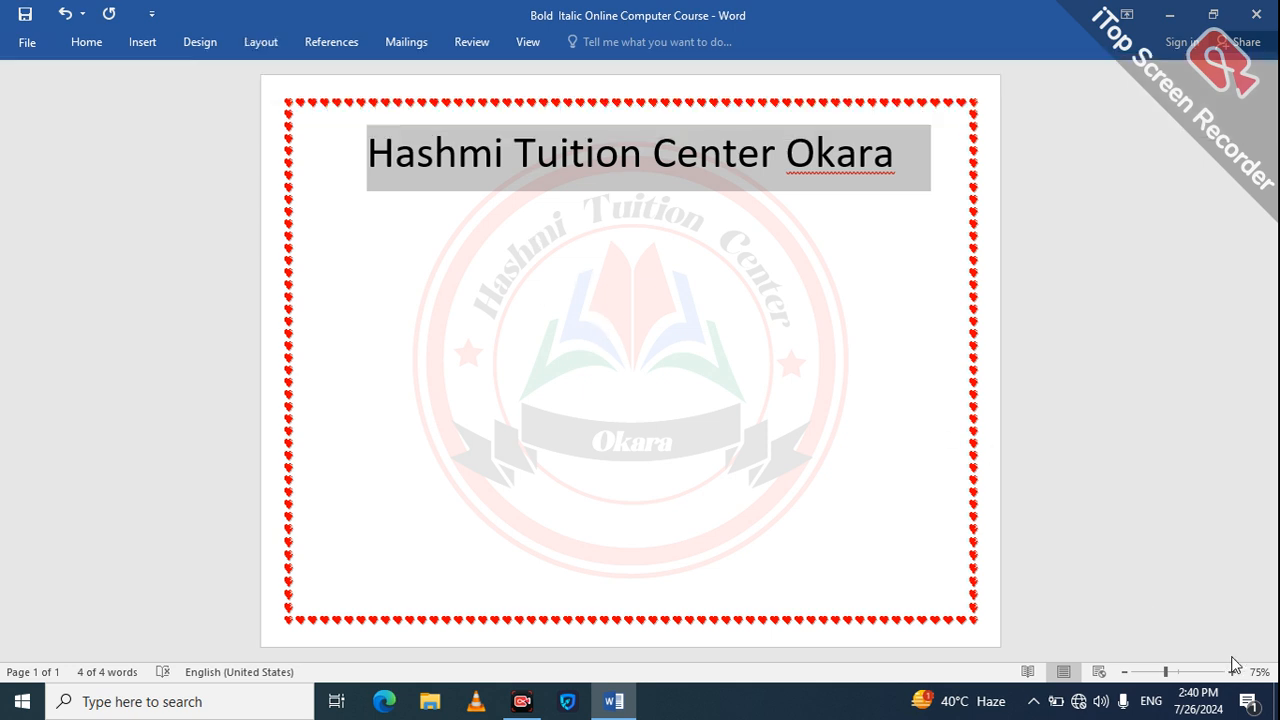
# Step: Switch the page orientation to Portrait and back to Landscape
pyautogui.click(1152, 672)
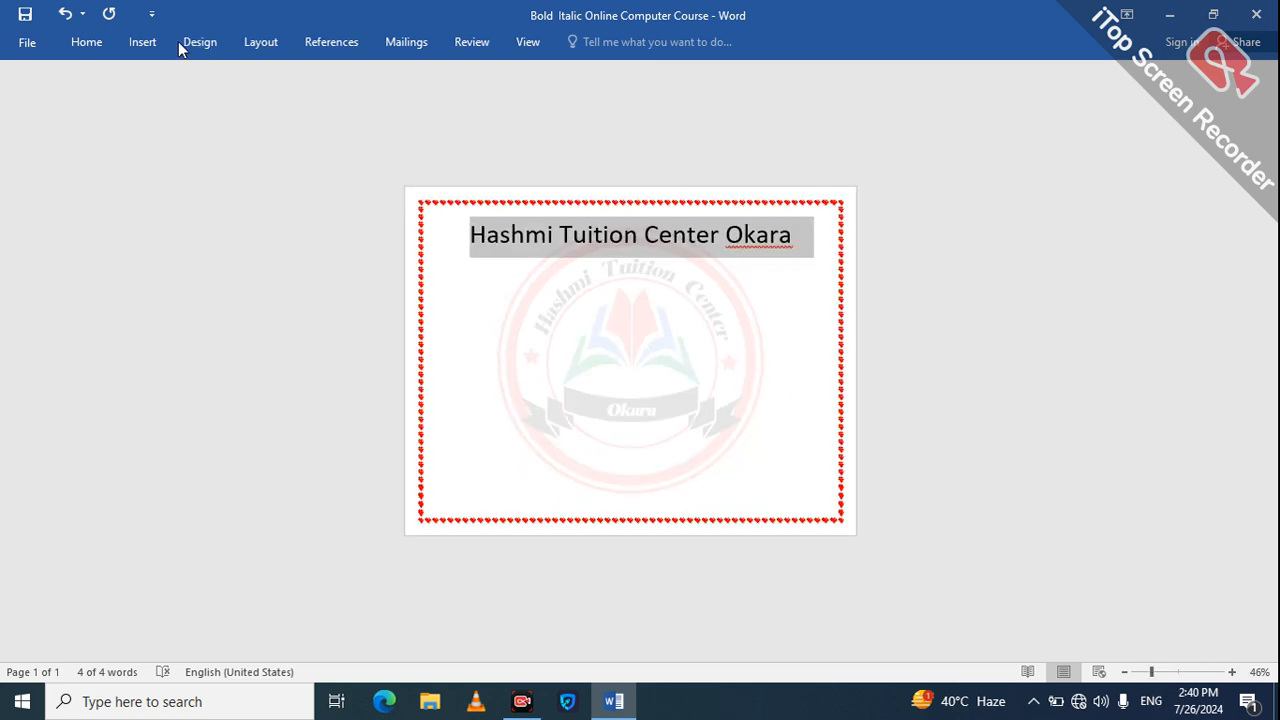
pyautogui.click(260, 42)
pyautogui.click(80, 90)
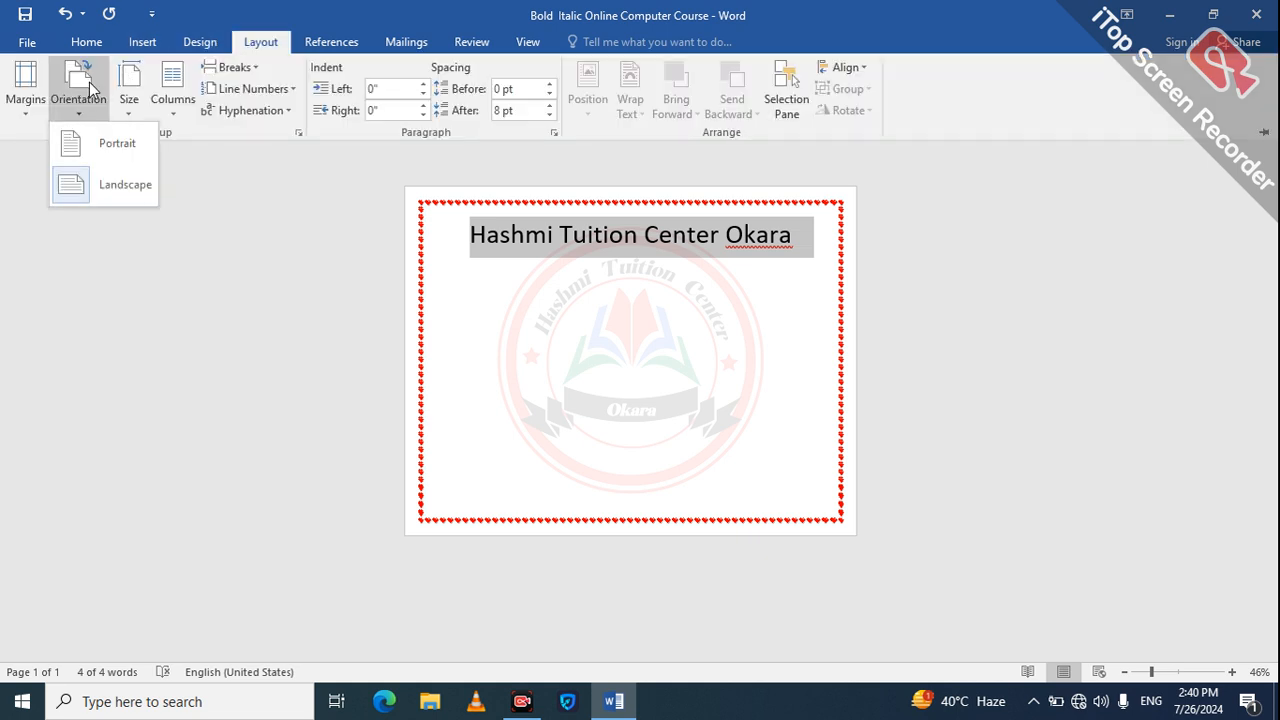
pyautogui.click(115, 149)
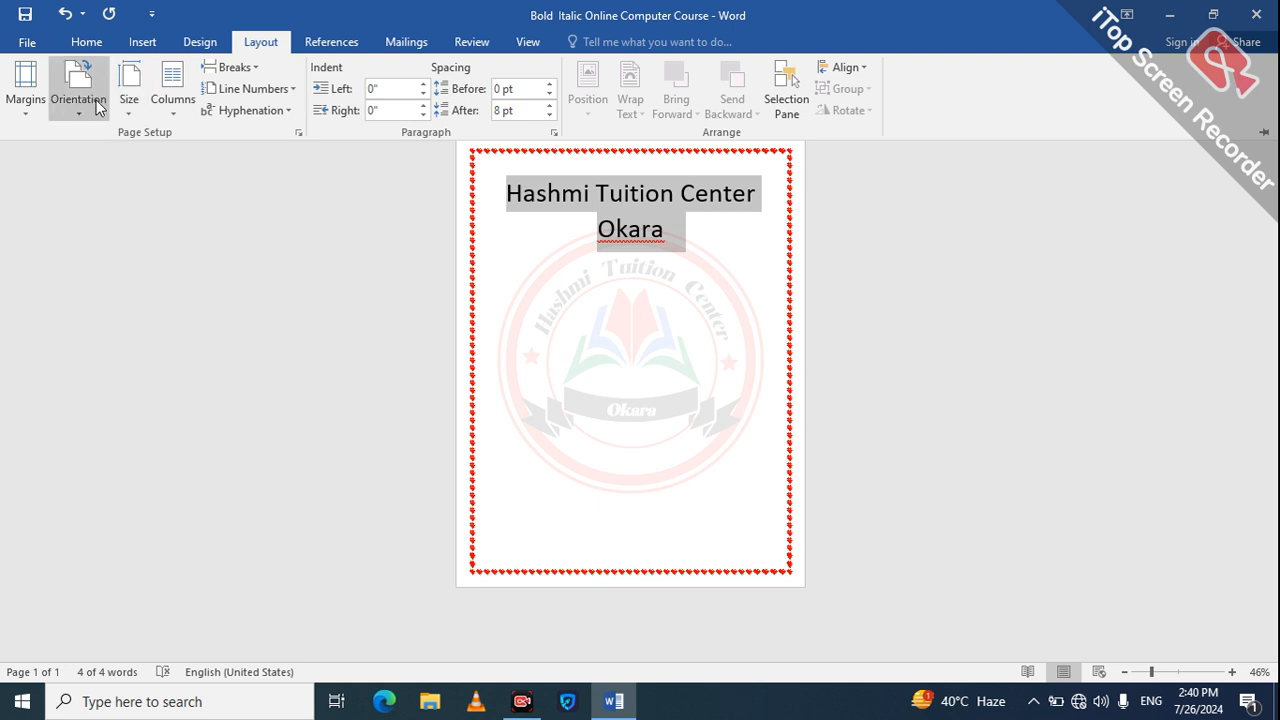
pyautogui.click(98, 104)
pyautogui.click(120, 186)
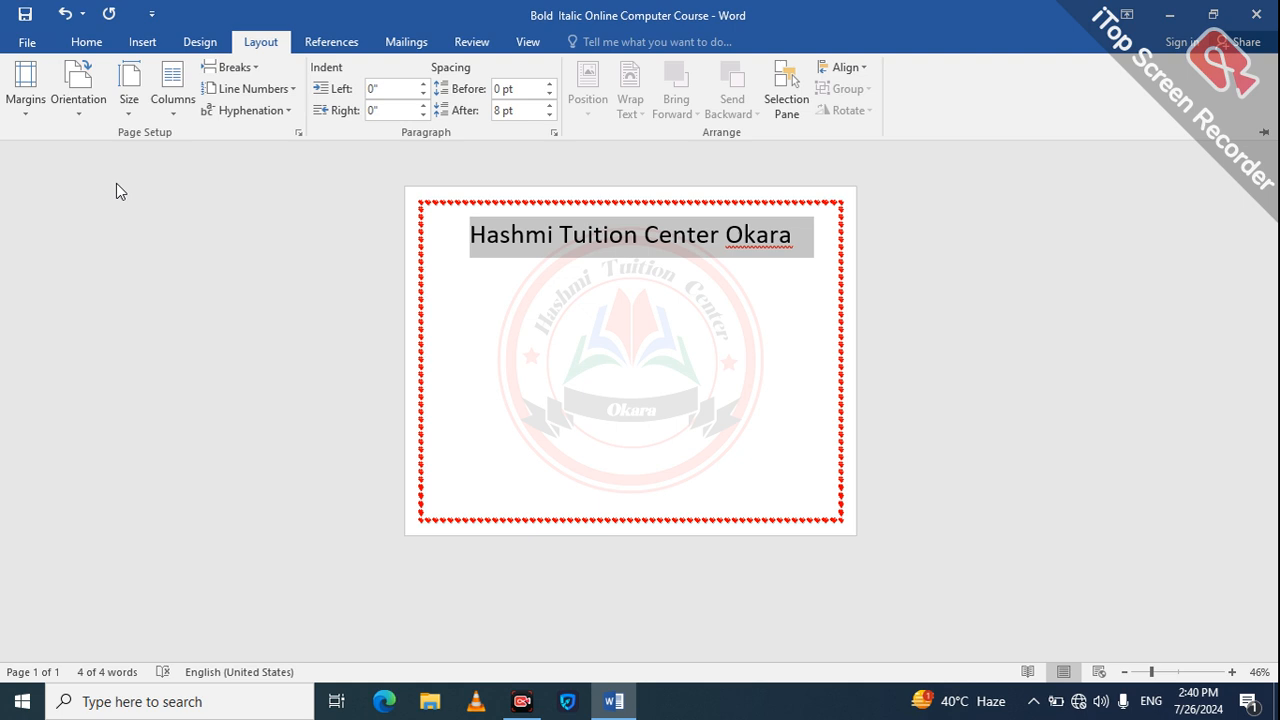
# Step: Try the Moderate margin preset and the Wide margin preset on the page
pyautogui.click(34, 117)
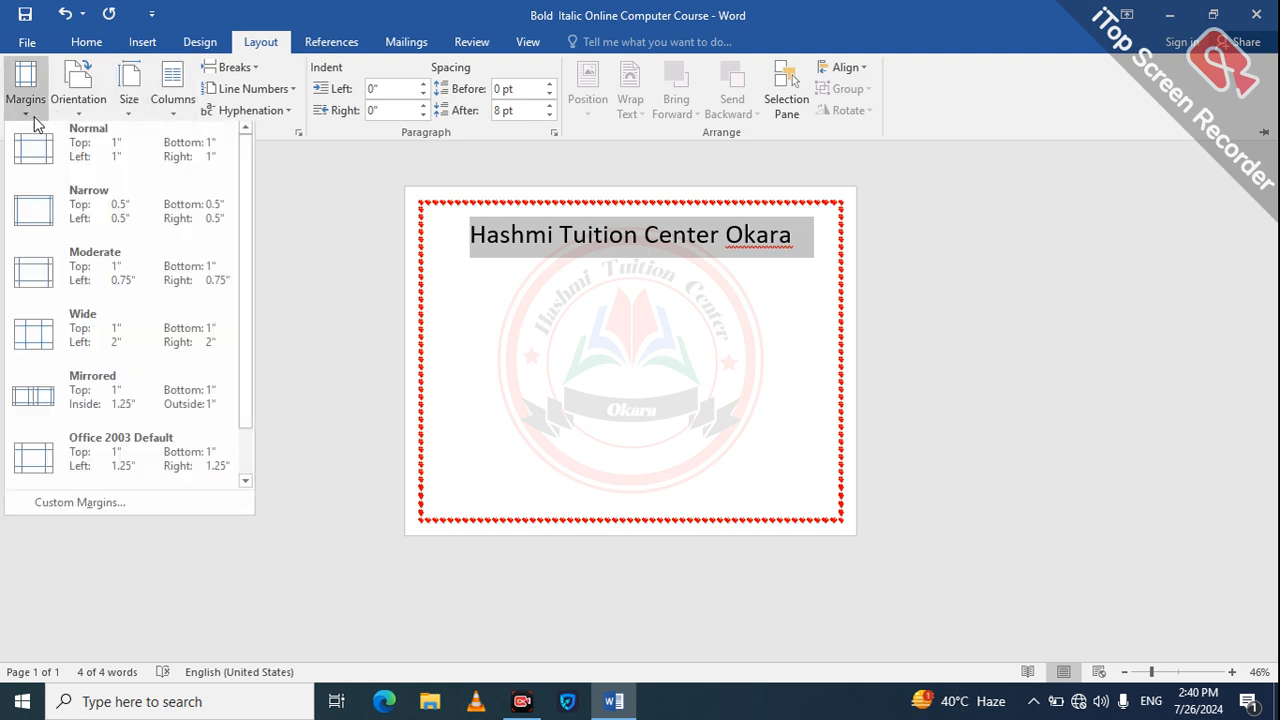
pyautogui.scroll(-1, 60, 226)
pyautogui.click(59, 226)
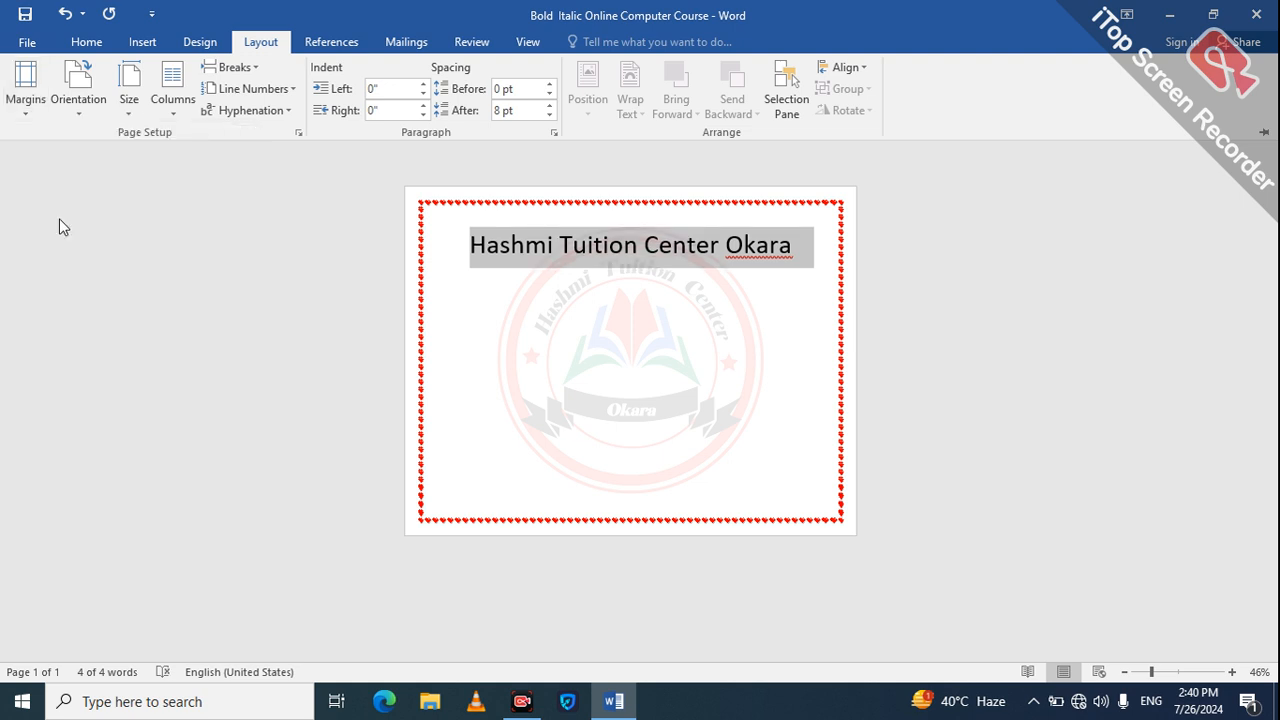
pyautogui.click(26, 100)
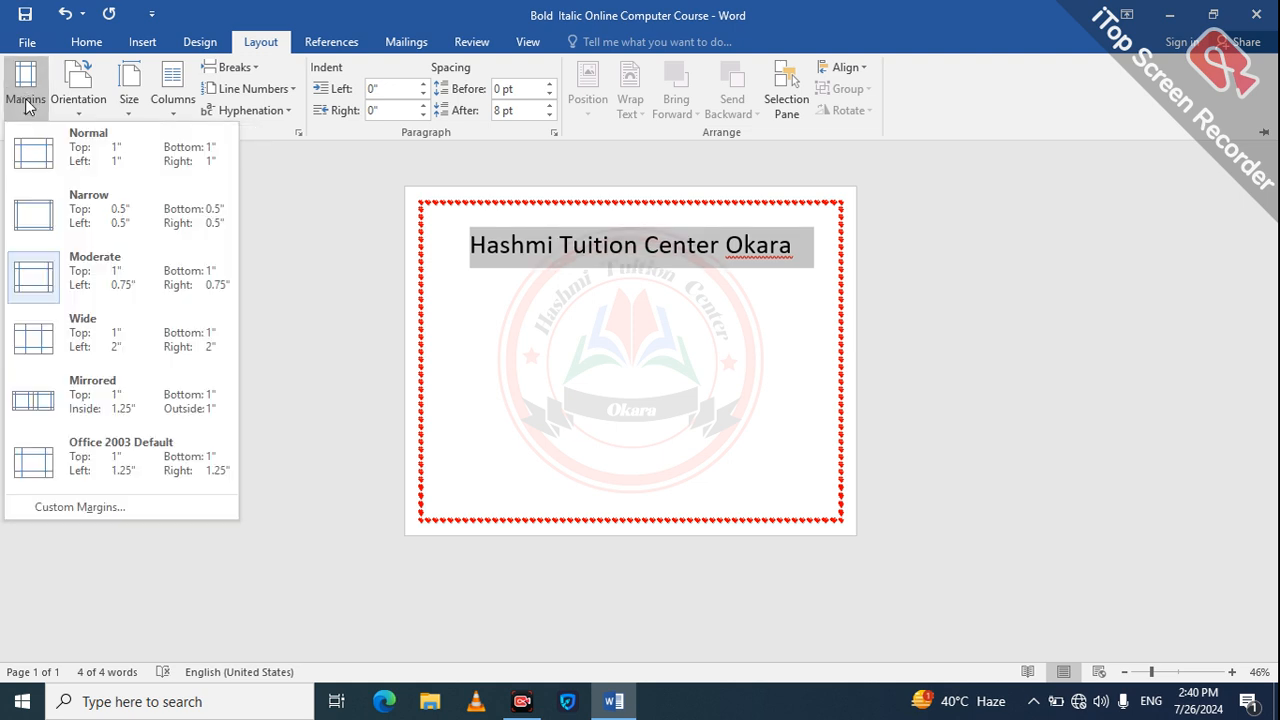
pyautogui.click(56, 346)
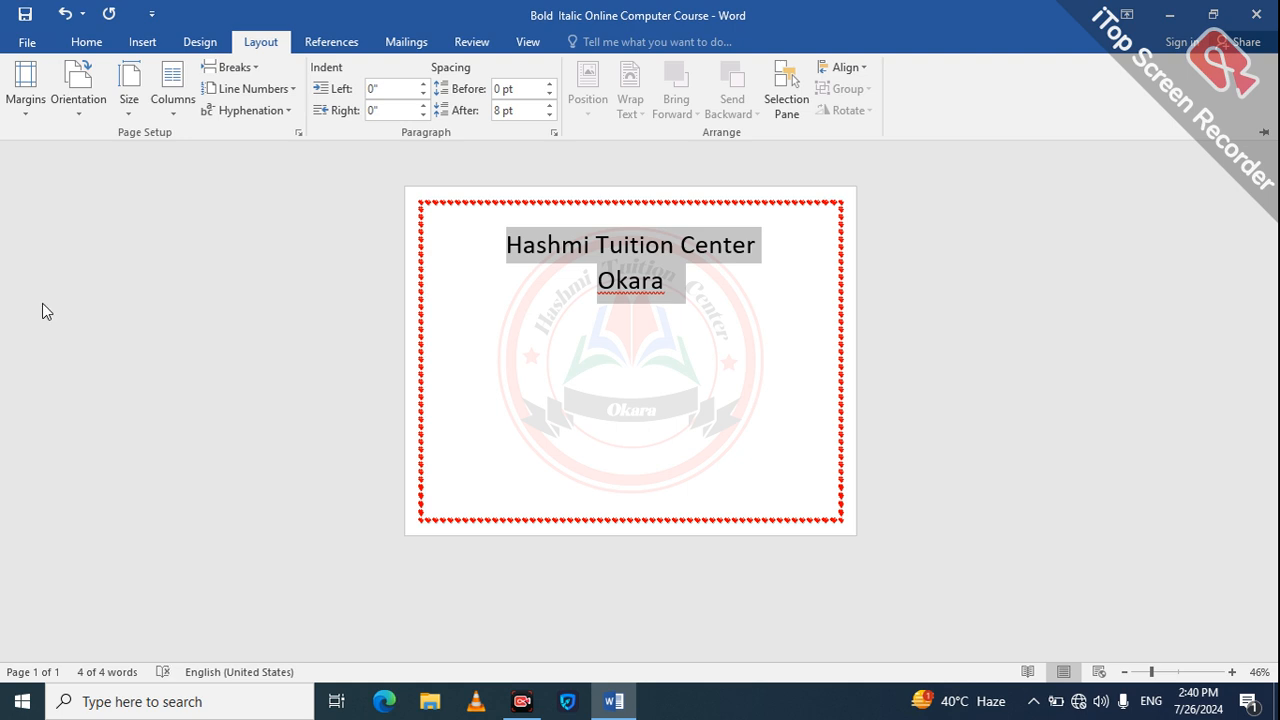
# Step: Apply the Mirrored margin preset and set the paper size to A4
pyautogui.click(26, 88)
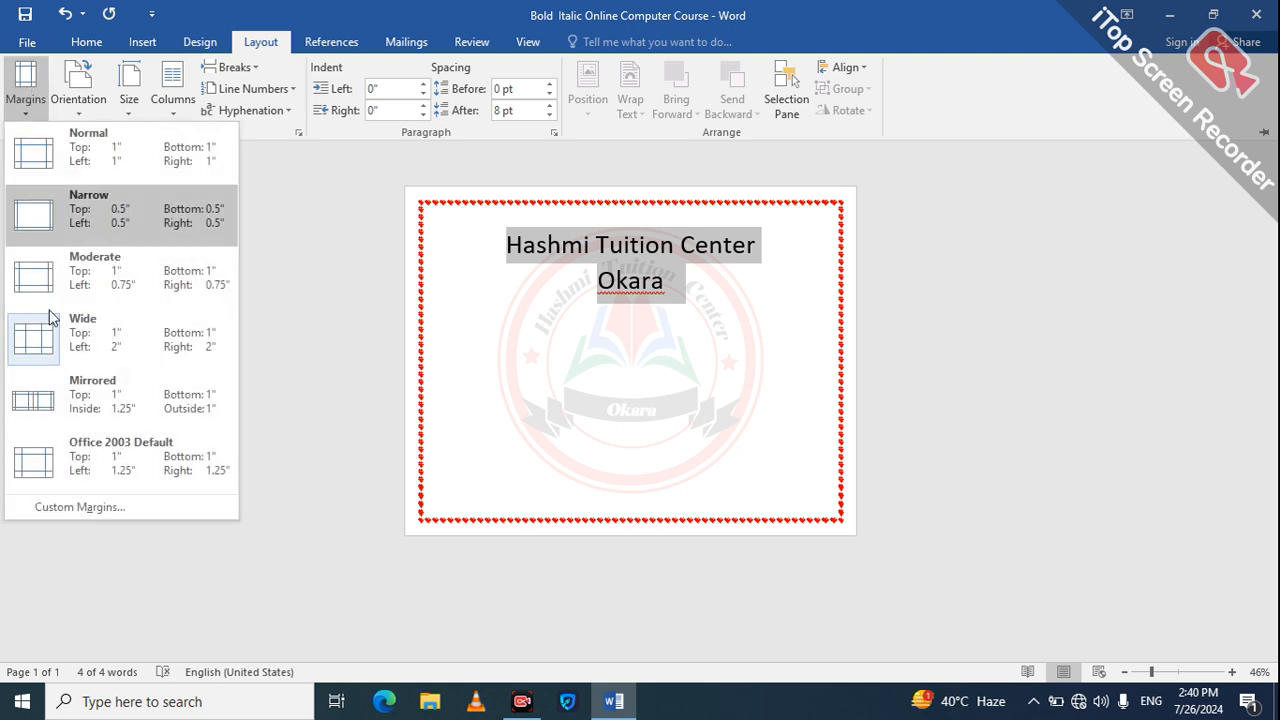
pyautogui.click(62, 424)
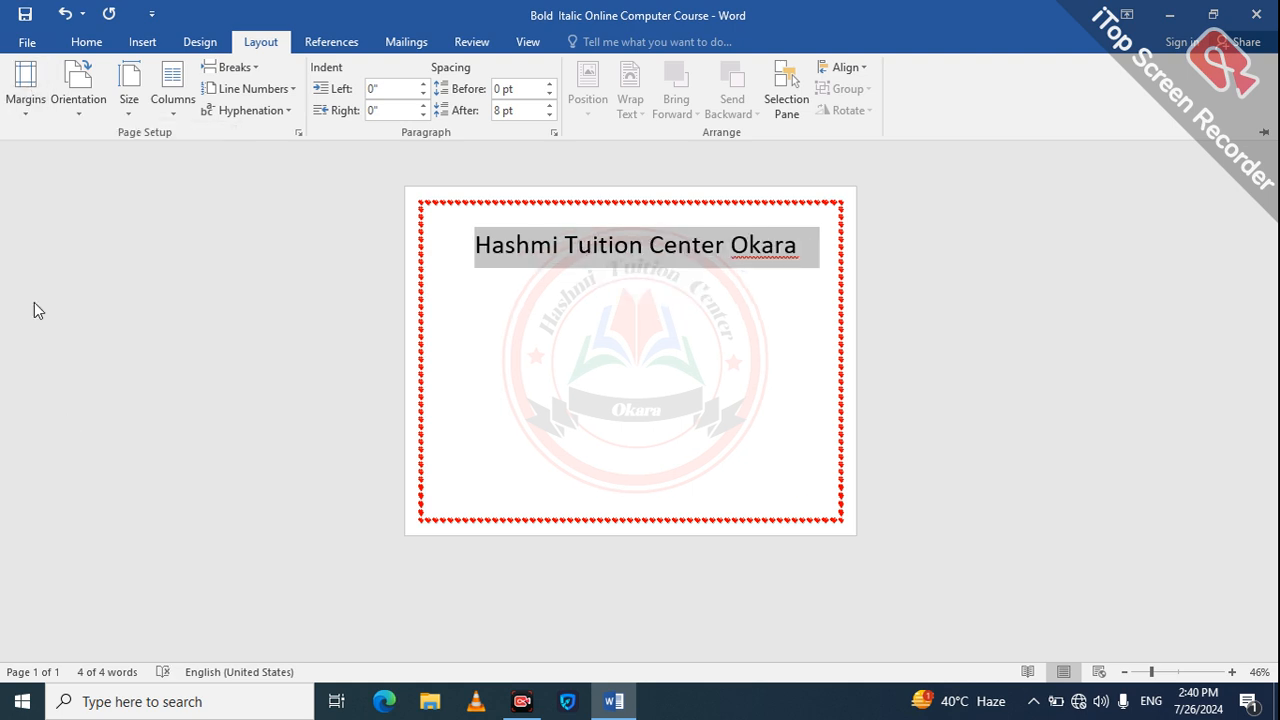
pyautogui.click(136, 113)
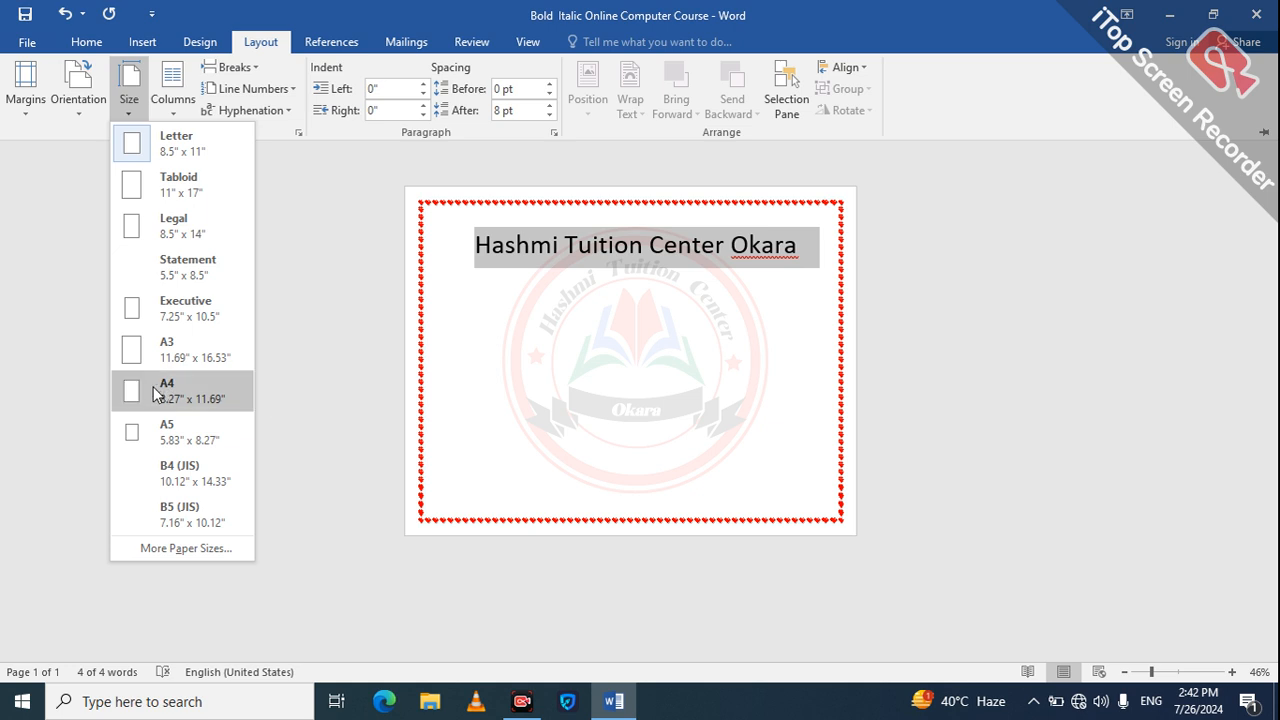
pyautogui.click(180, 388)
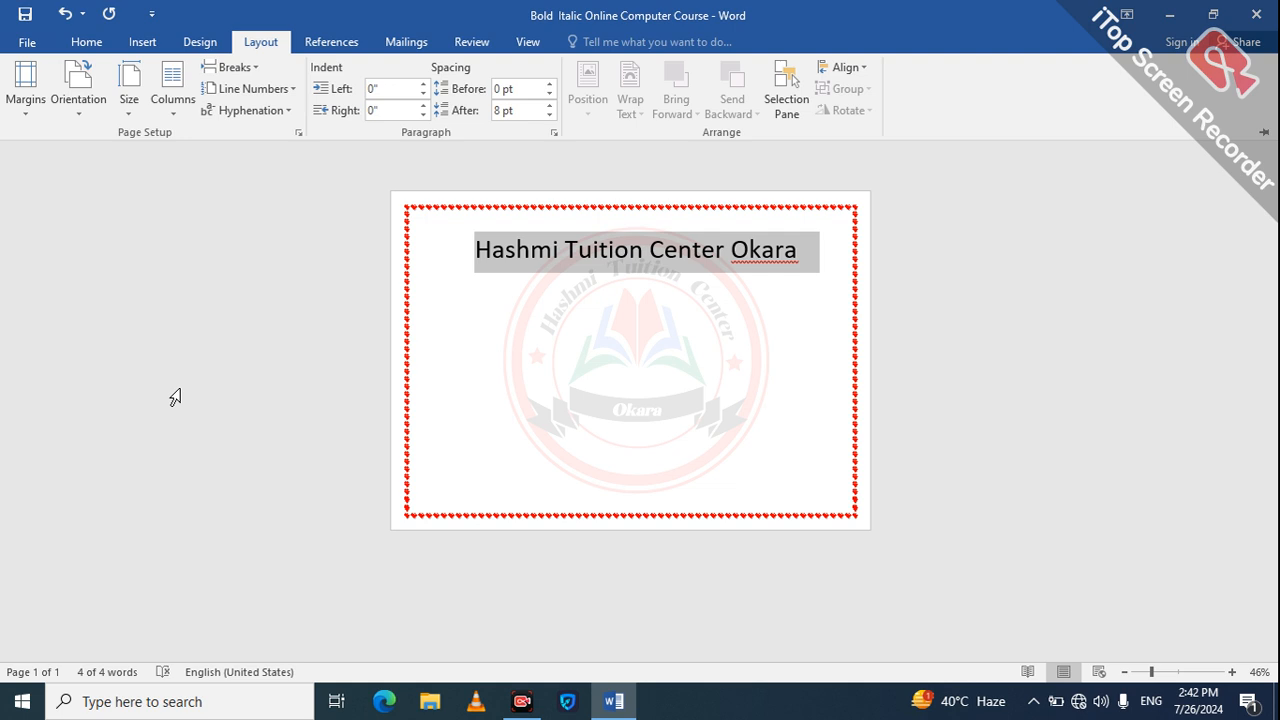
pyautogui.hotkey('ctrl', 'F1')
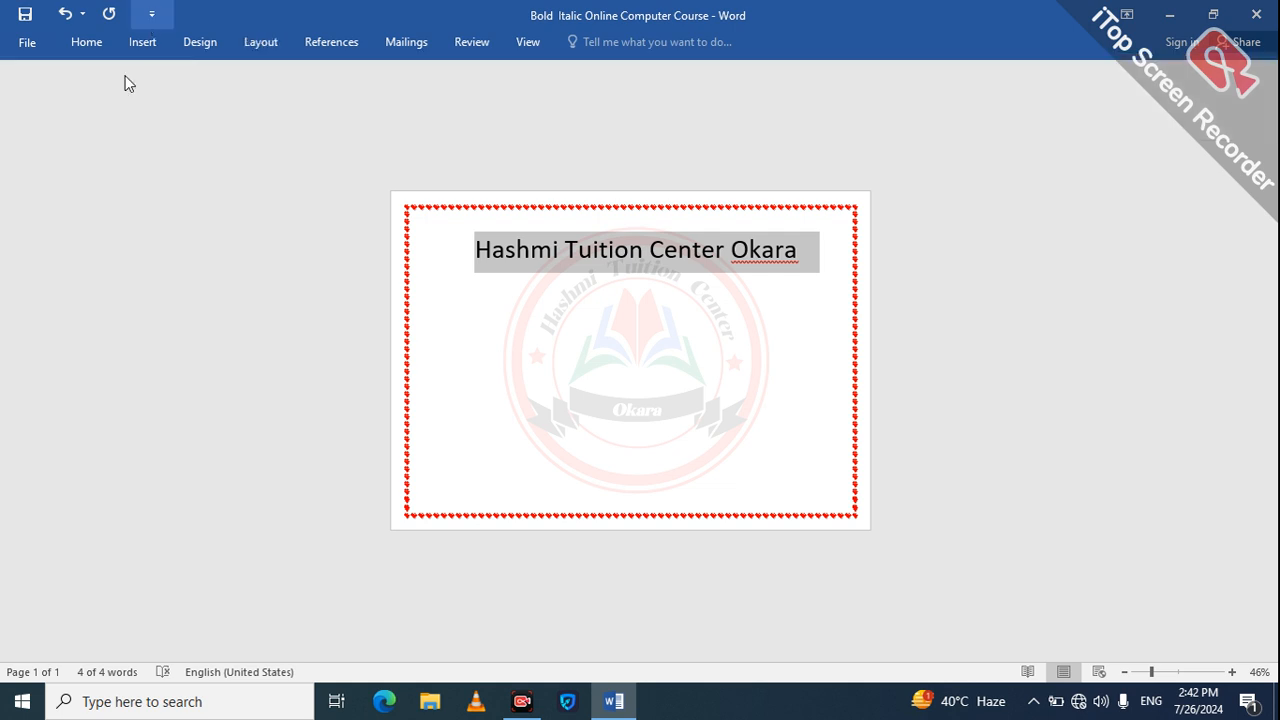
# Step: View the additional paper size settings in Page Setup and close them without changing anything
pyautogui.click(260, 42)
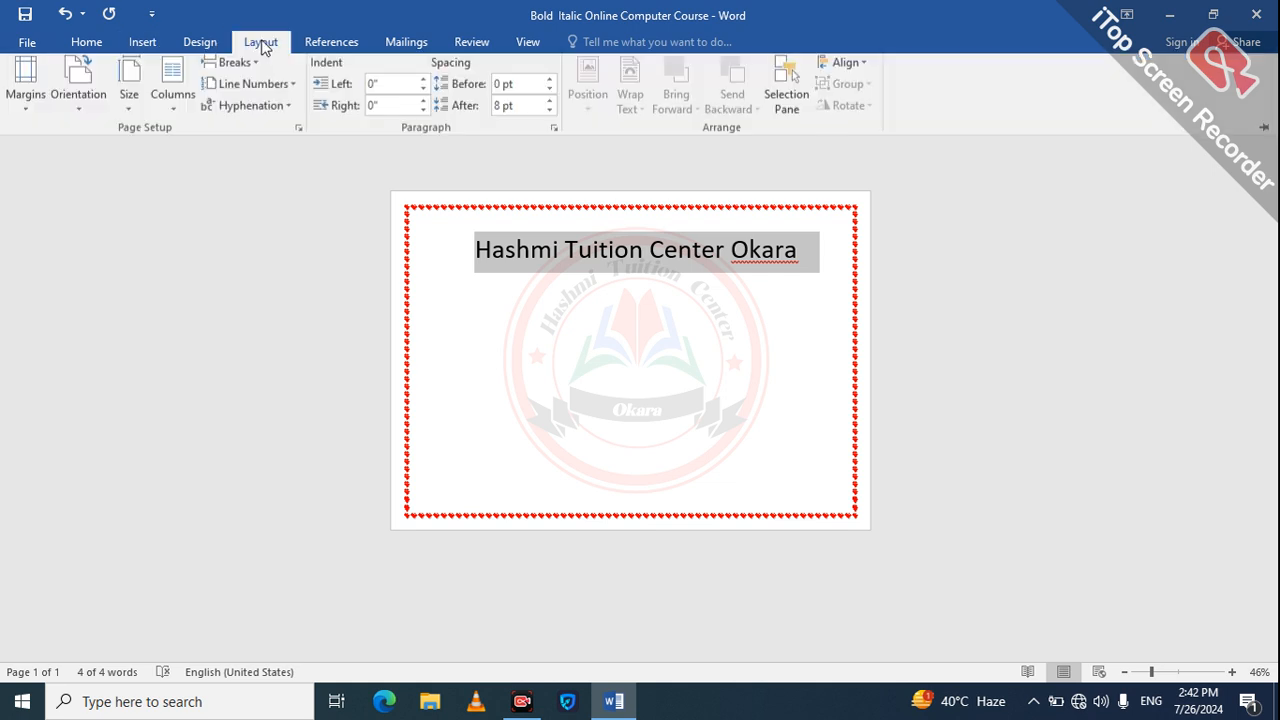
pyautogui.click(136, 111)
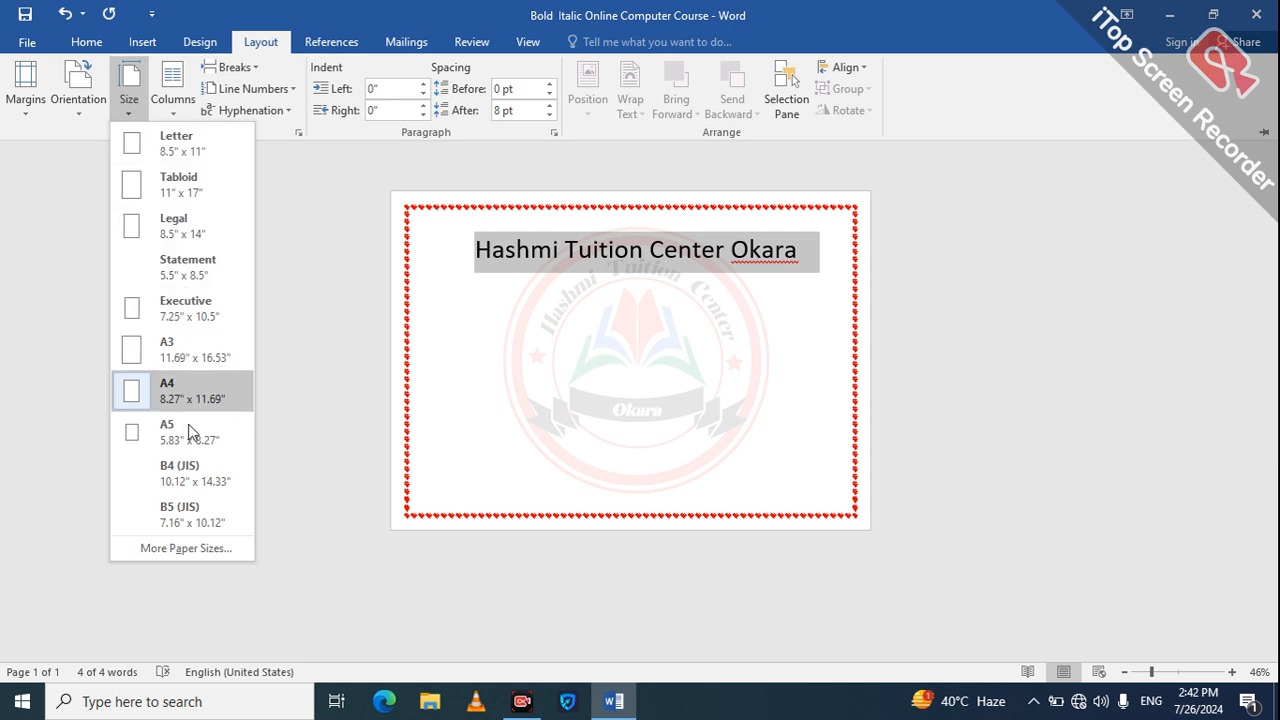
pyautogui.click(191, 549)
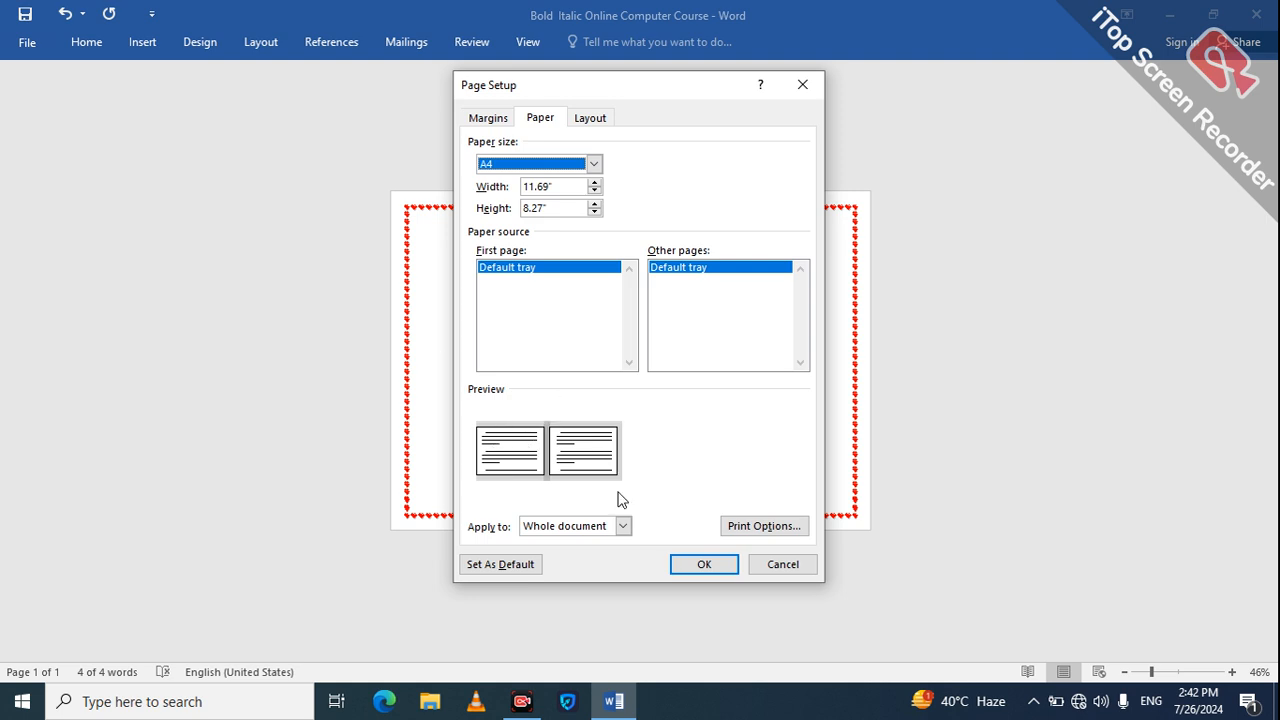
pyautogui.click(763, 566)
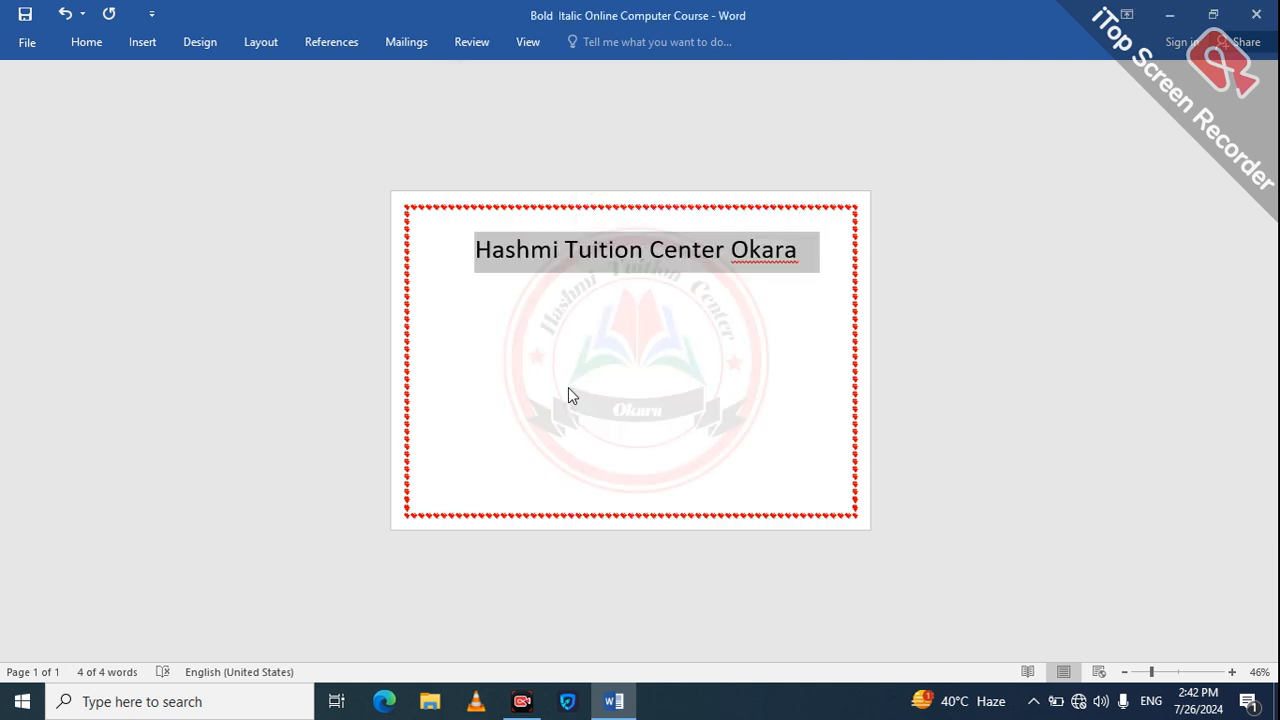
# Step: Try the Two, Three and Left column presets on the selected heading
pyautogui.click(260, 48)
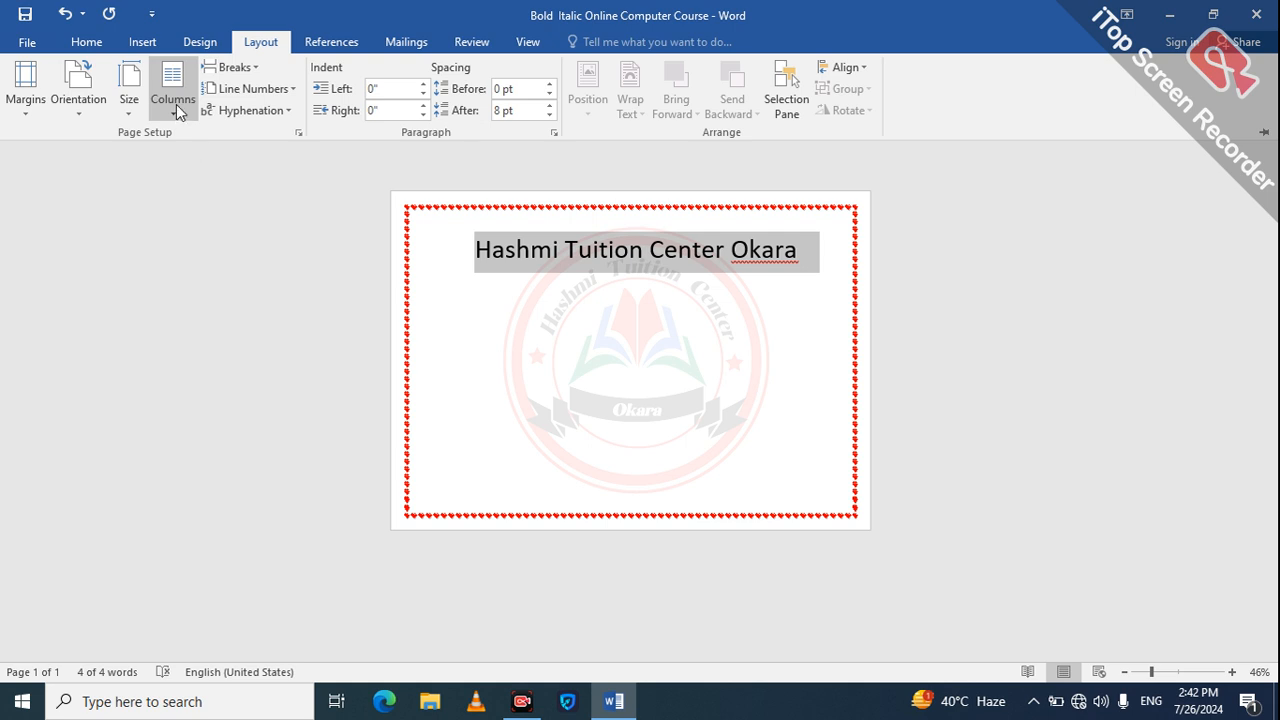
pyautogui.click(176, 104)
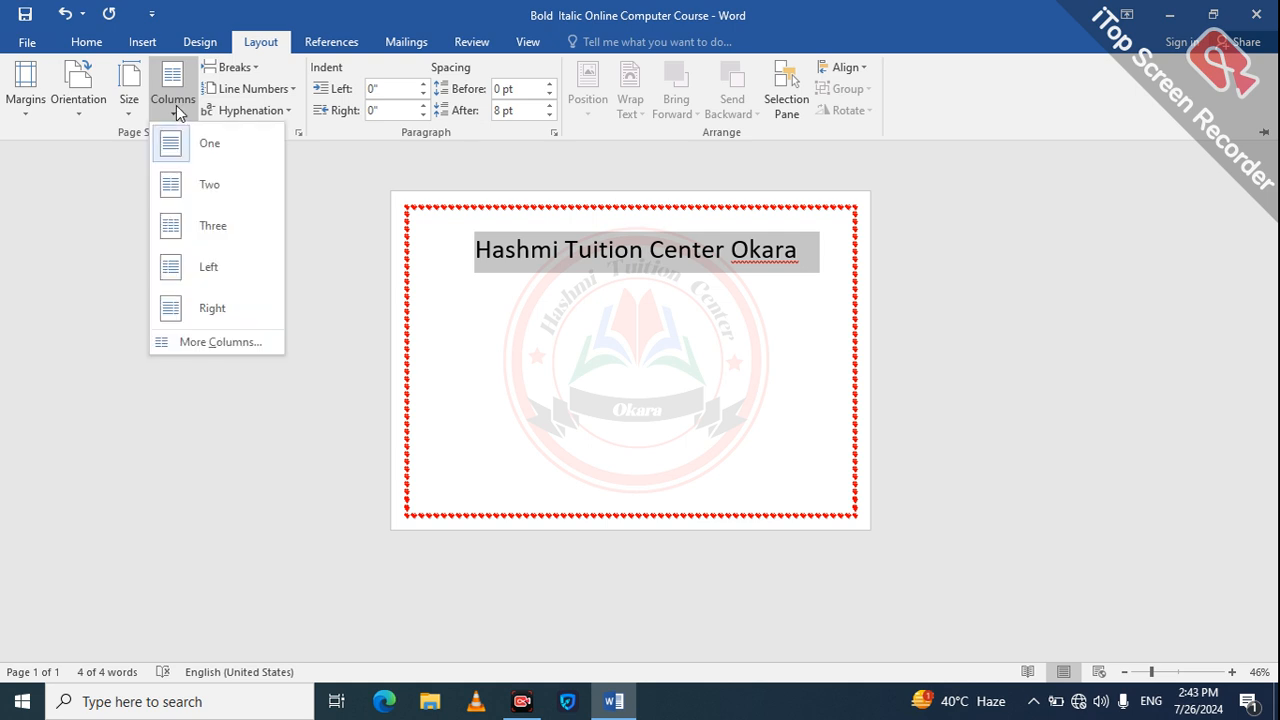
pyautogui.click(204, 182)
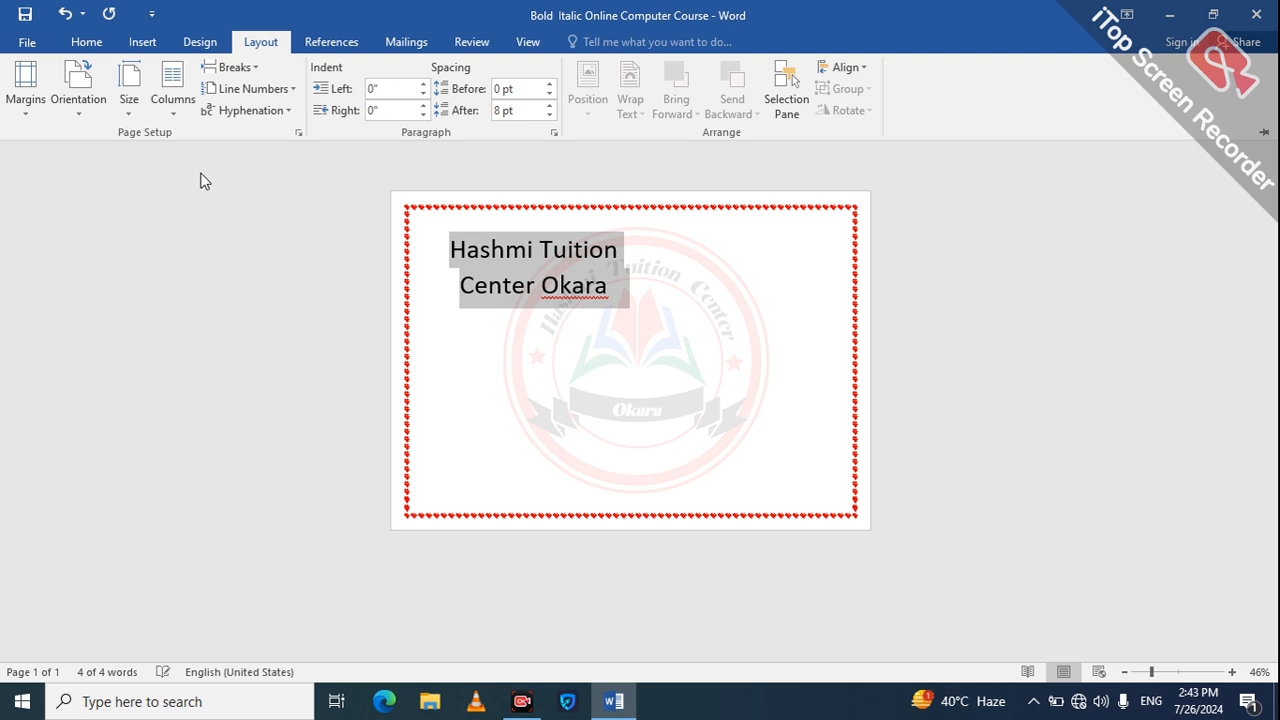
pyautogui.click(175, 95)
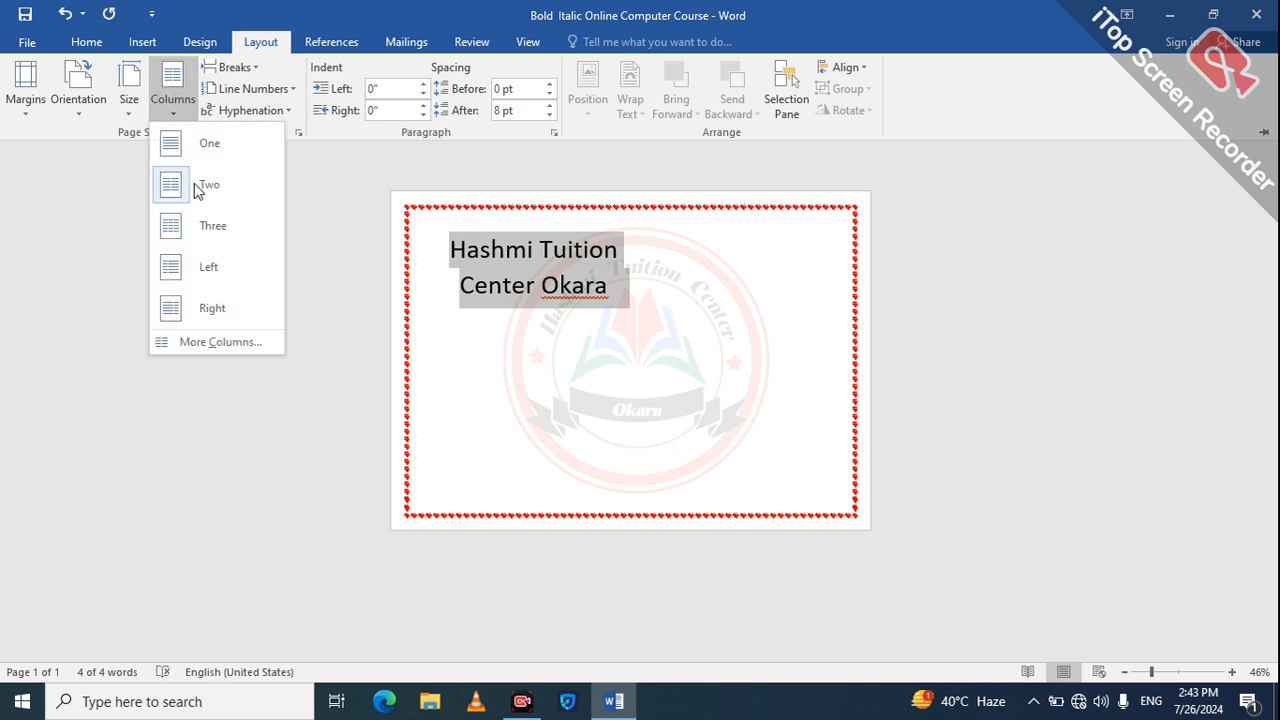
pyautogui.click(194, 222)
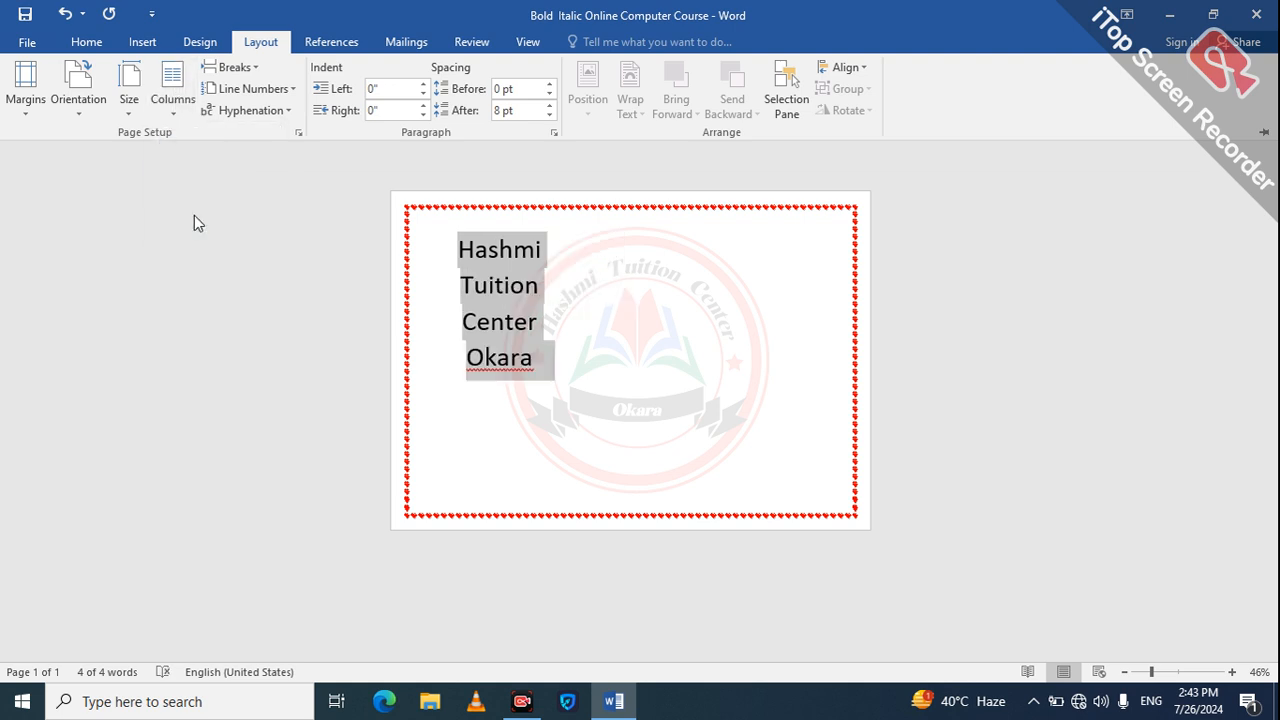
pyautogui.click(183, 118)
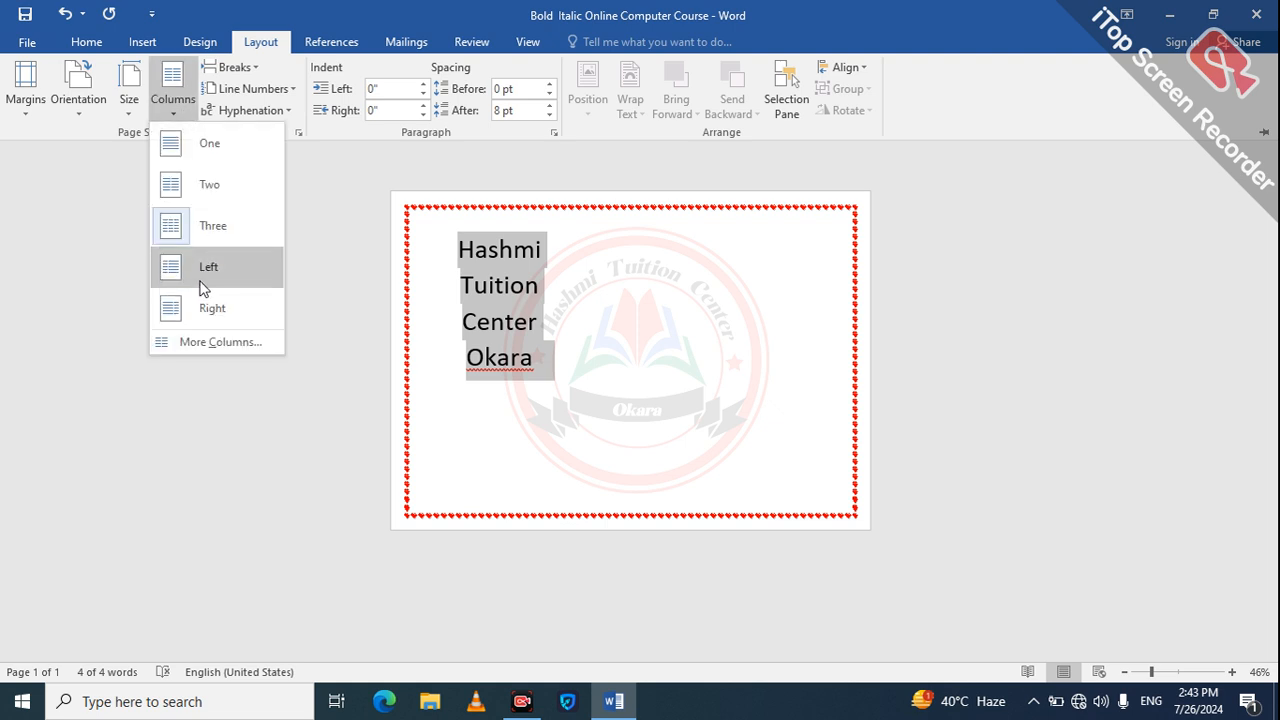
pyautogui.click(198, 286)
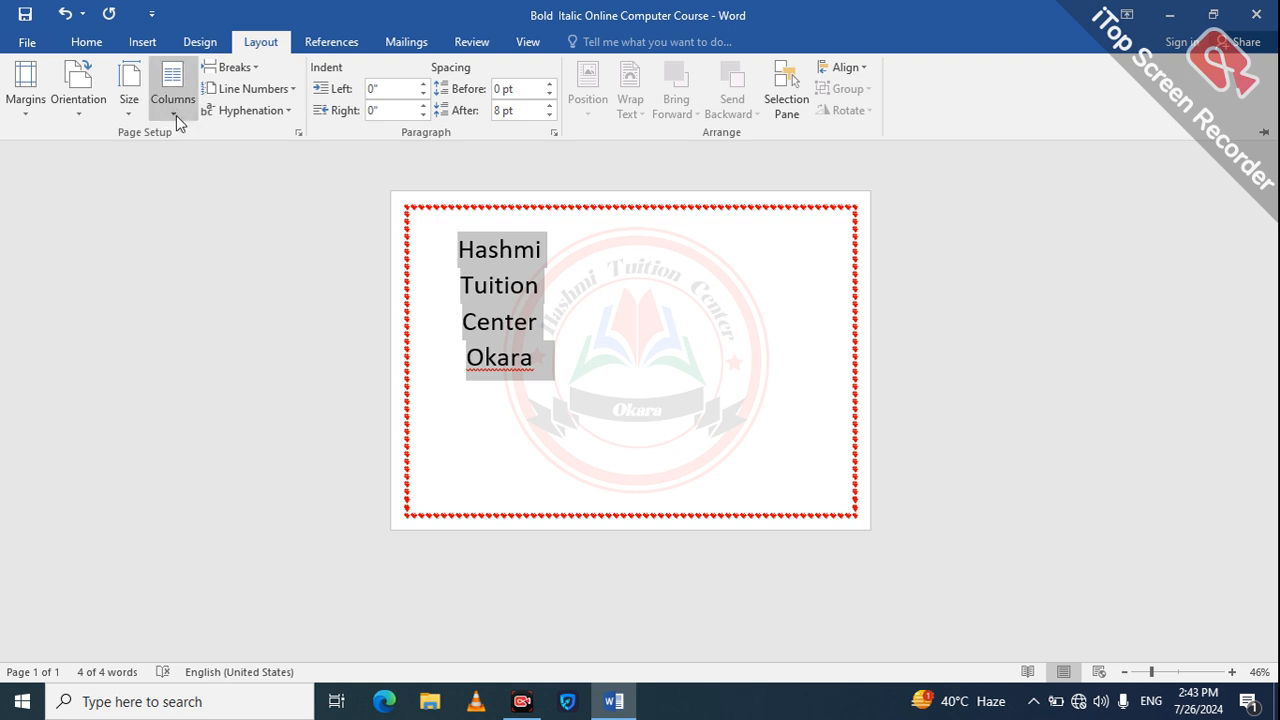
# Step: Apply the Right column preset to the selected heading
pyautogui.click(176, 115)
pyautogui.click(213, 300)
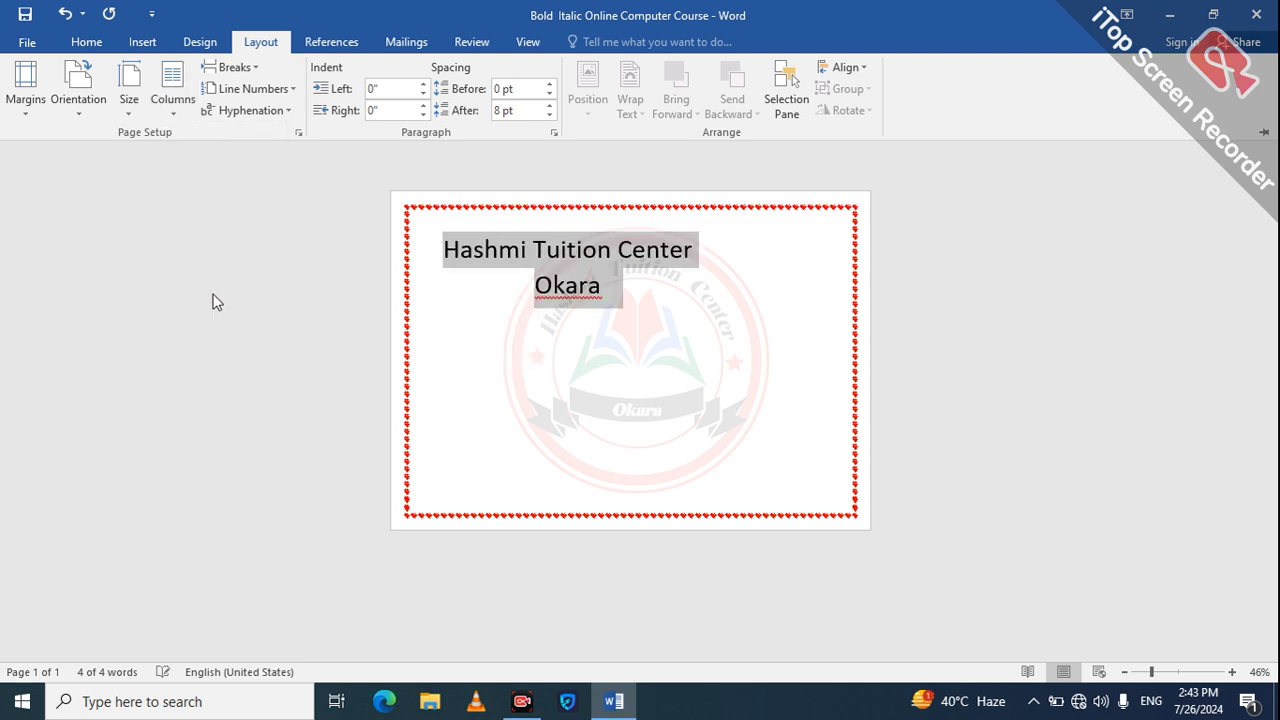
pyautogui.click(213, 296)
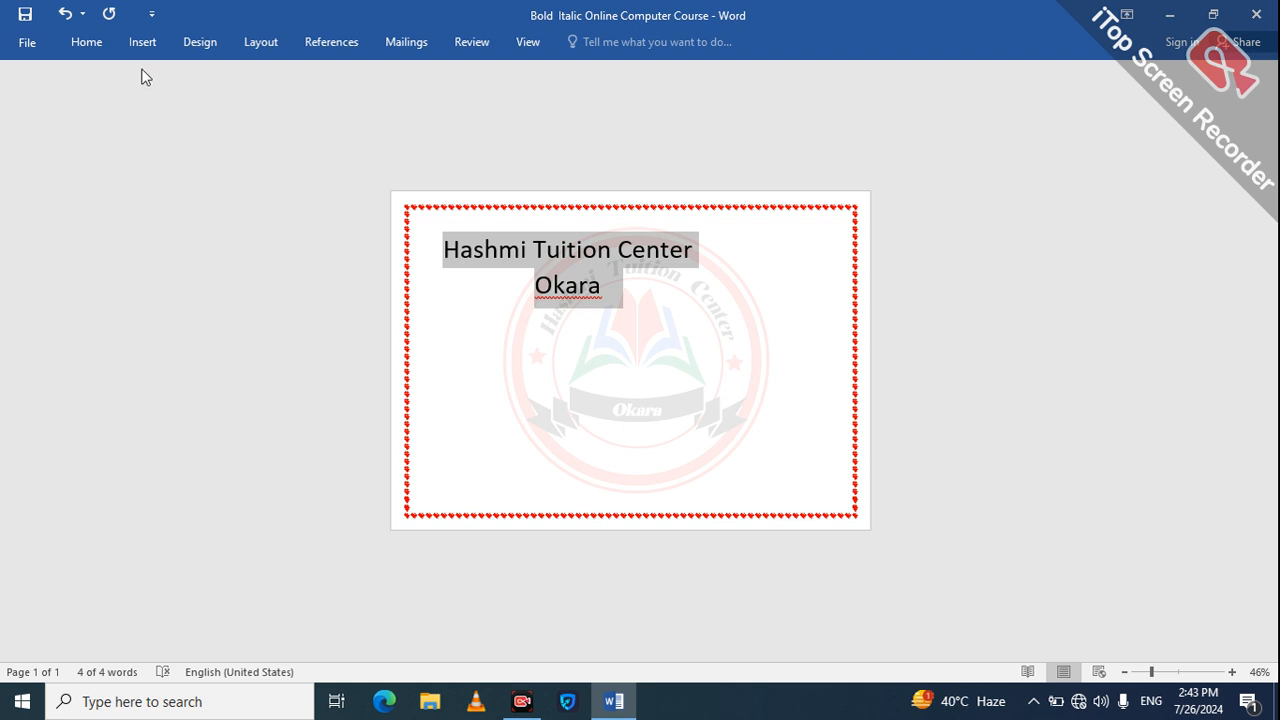
# Step: Set the number of columns for the selected heading to 8 in the Columns settings
pyautogui.click(258, 48)
pyautogui.click(188, 112)
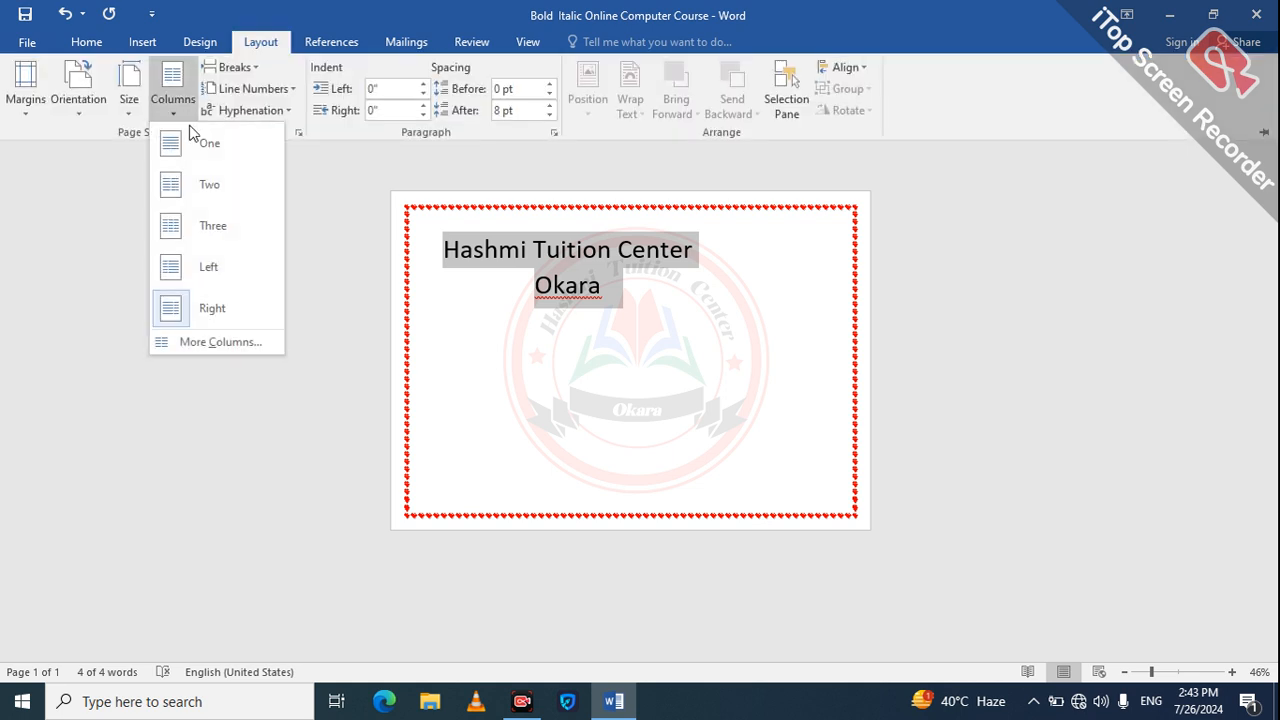
pyautogui.click(232, 342)
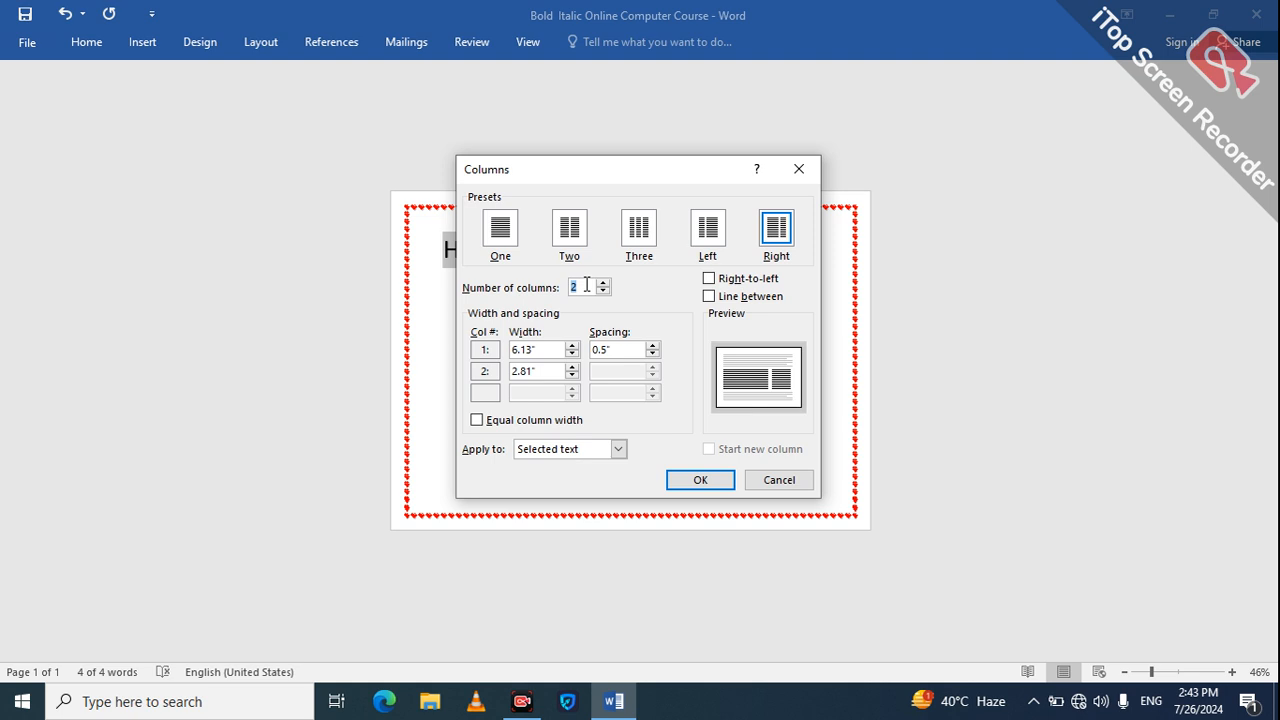
pyautogui.write('8')
pyautogui.press('Return')
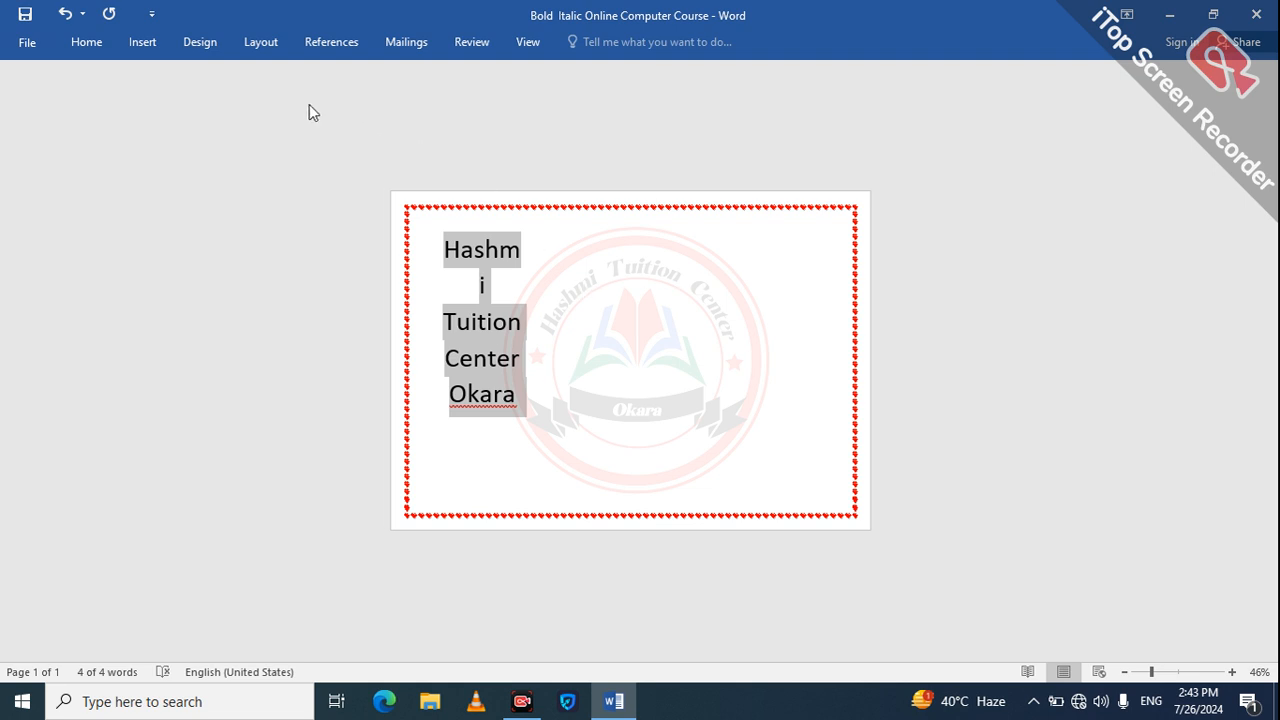
# Step: In the detailed column settings, set the third column's spacing to 0" and the second column's width to 0.8"
pyautogui.click(270, 50)
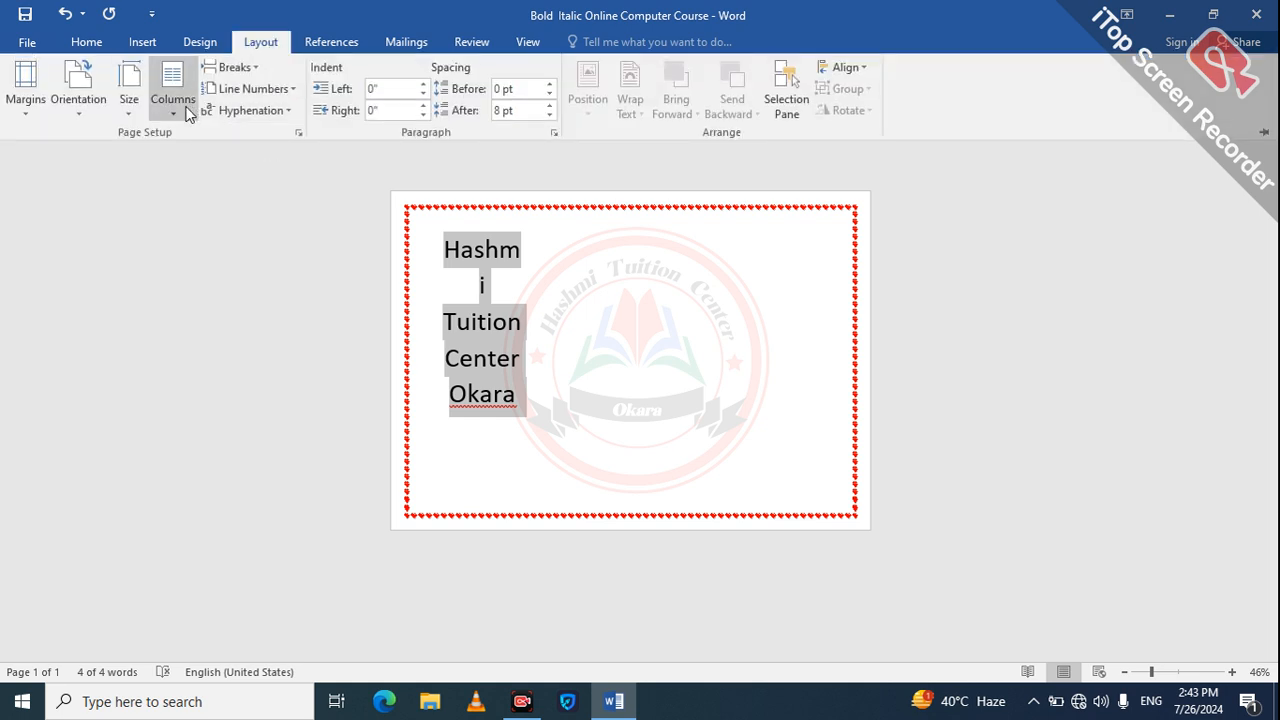
pyautogui.click(174, 100)
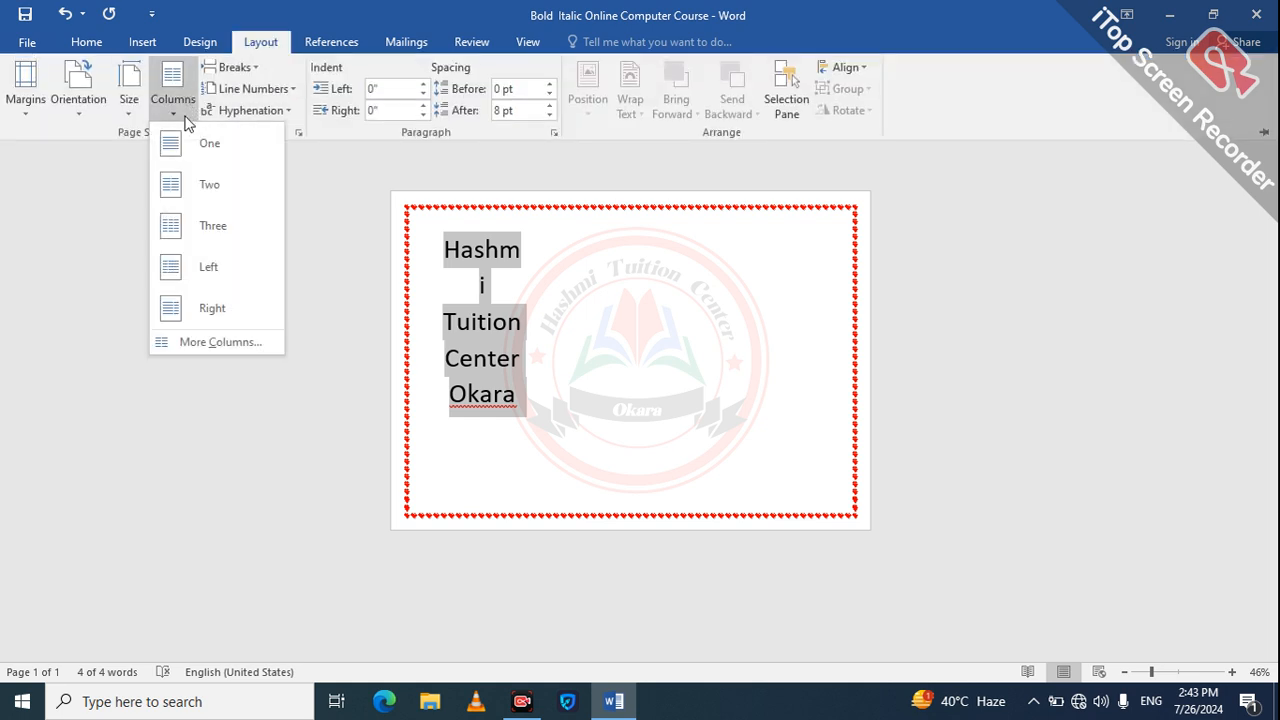
pyautogui.click(226, 343)
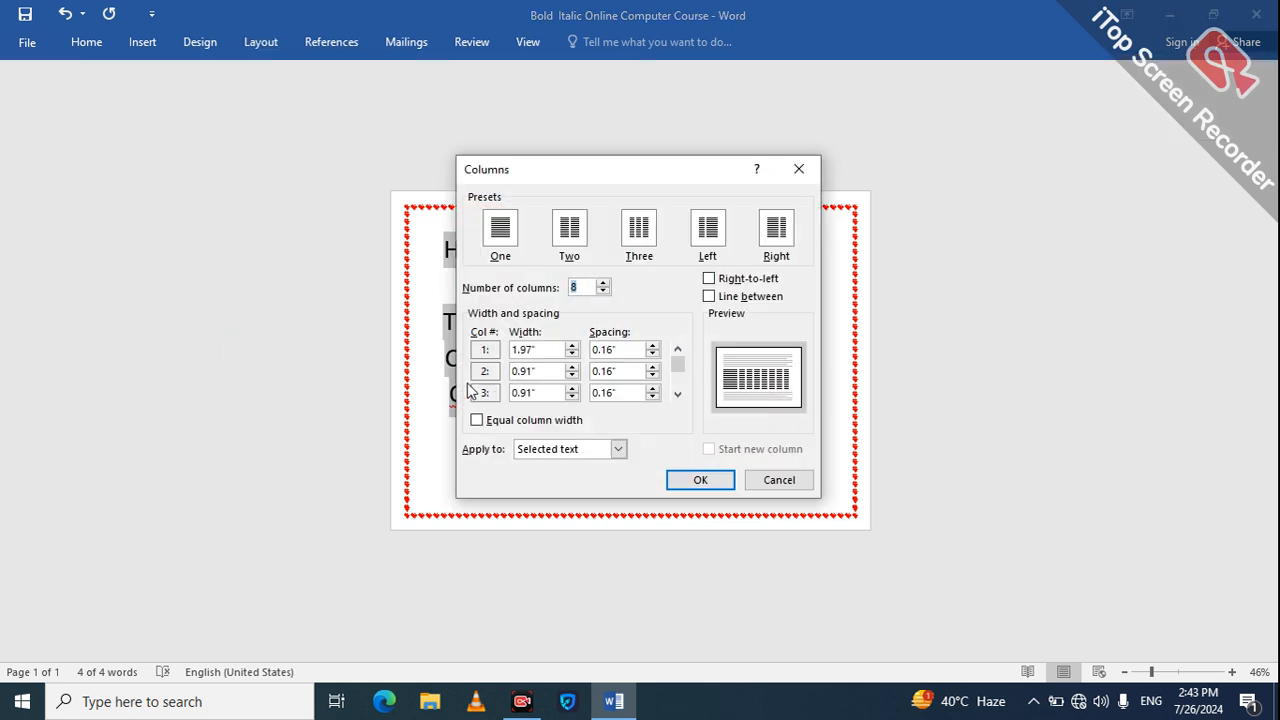
pyautogui.doubleClick(656, 397)
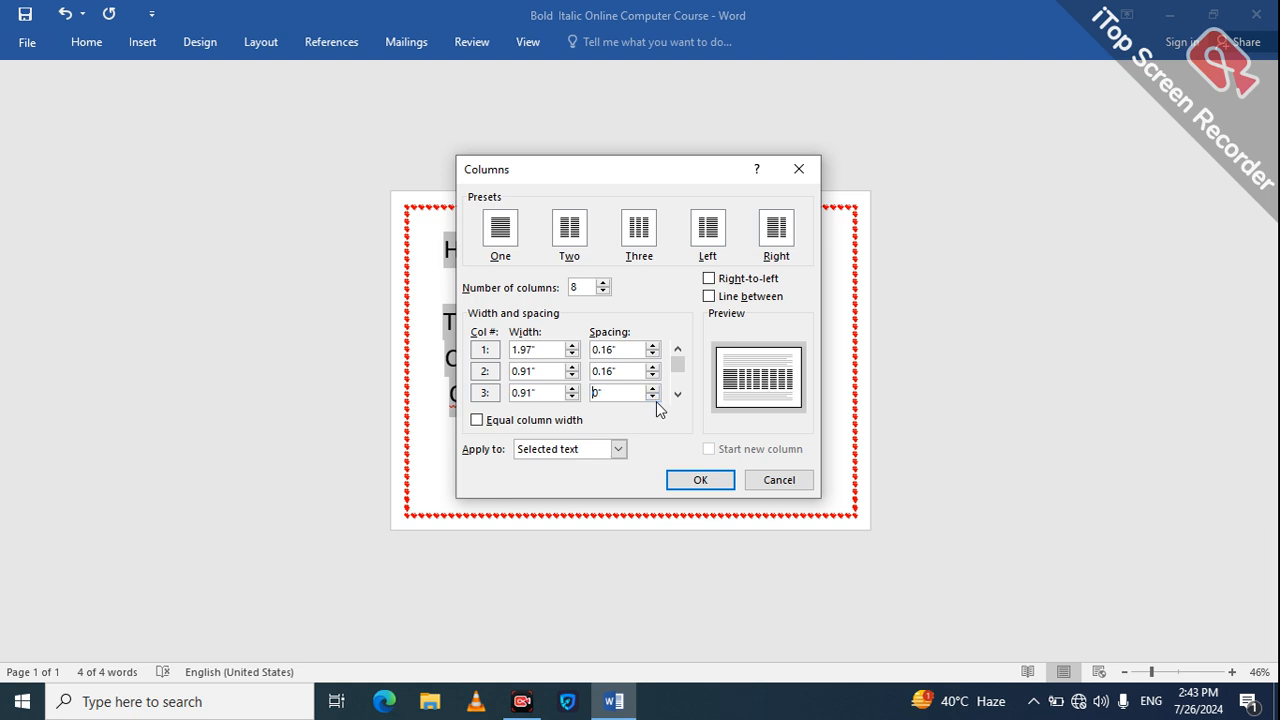
pyautogui.doubleClick(573, 376)
# Step: Set the third column's width to 1.4"
pyautogui.click(573, 397)
pyautogui.click(573, 388)
pyautogui.click(573, 389)
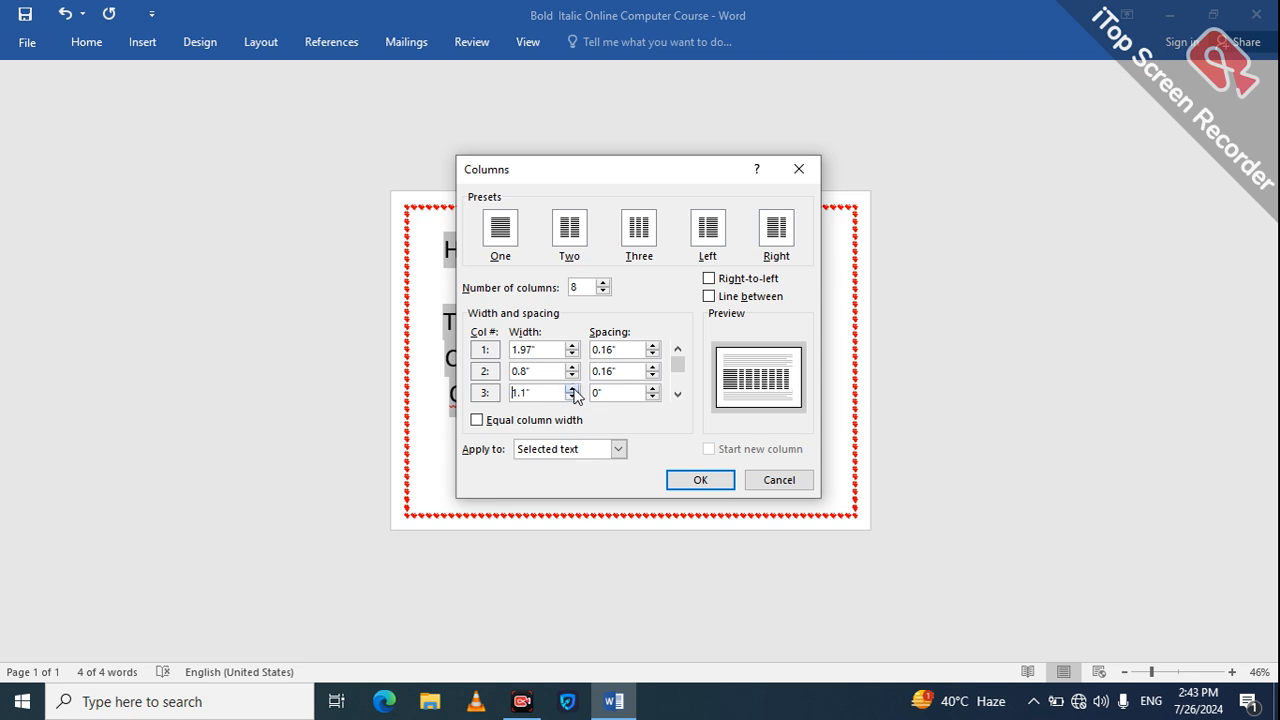
pyautogui.click(574, 389)
pyautogui.click(575, 390)
pyautogui.click(576, 391)
pyautogui.click(577, 391)
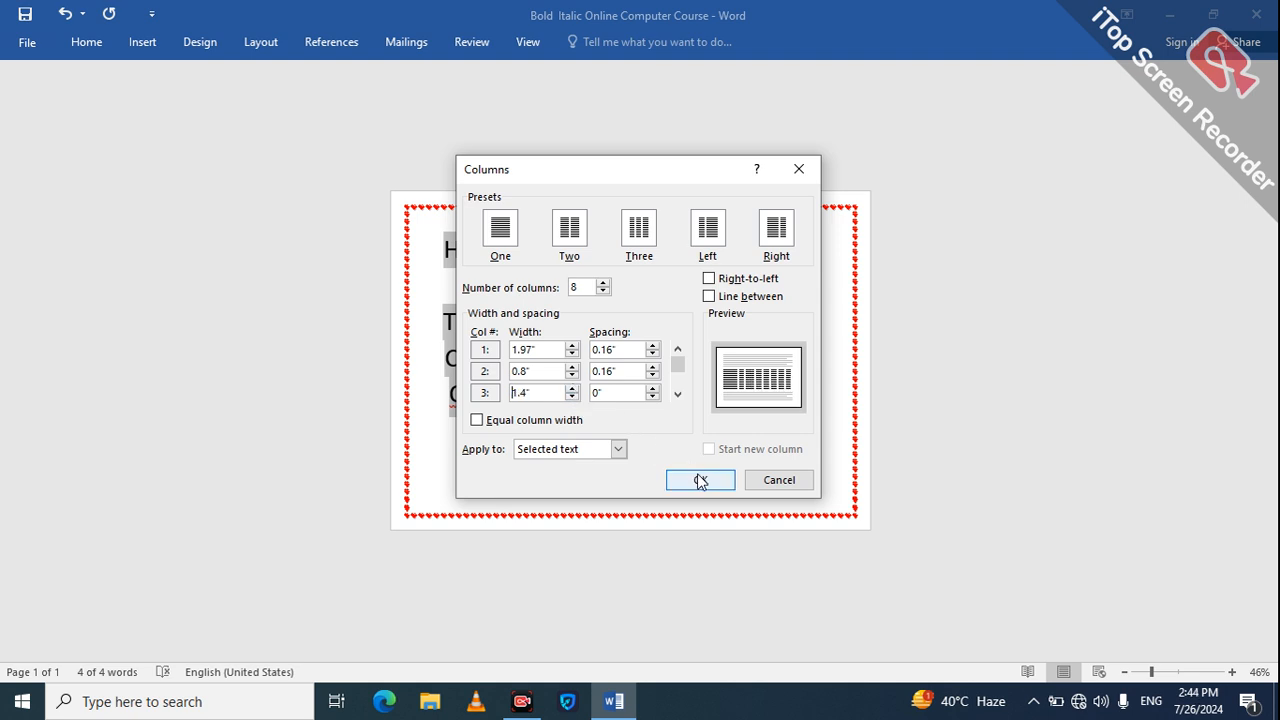
# Step: Apply the custom column settings to the selected heading and delete all of the document's text
pyautogui.click(700, 480)
pyautogui.click(671, 434)
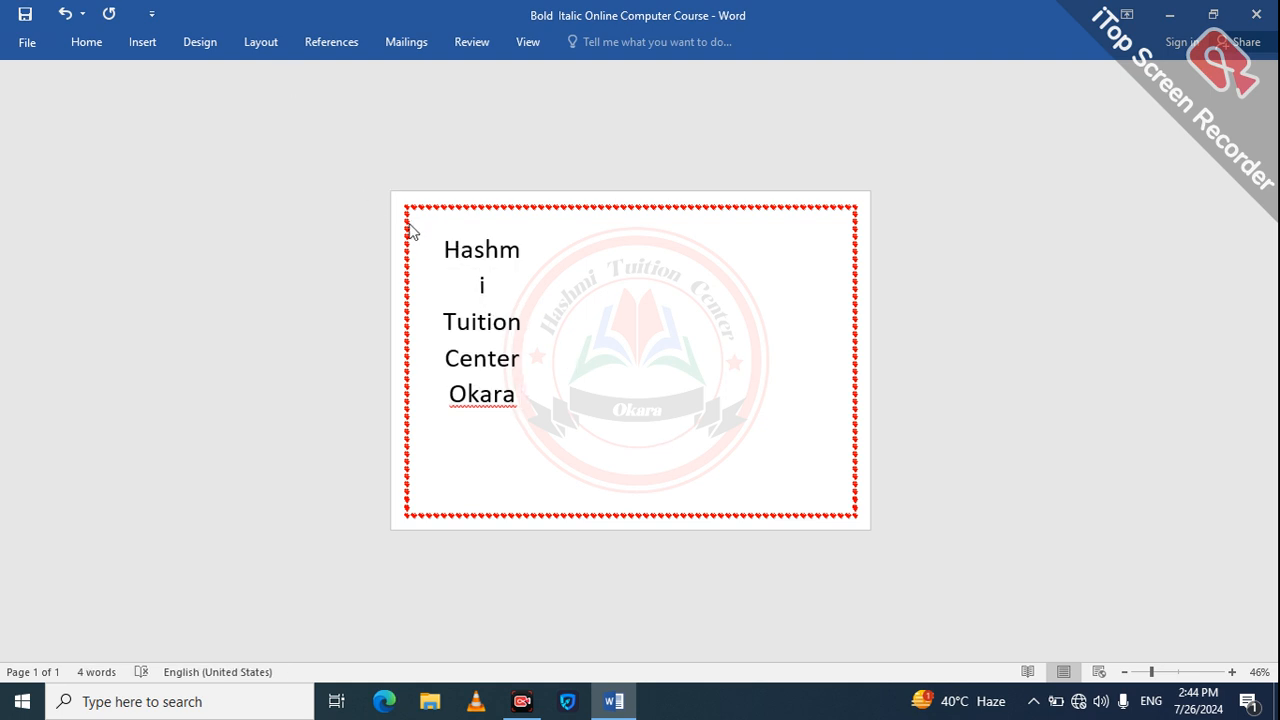
pyautogui.click(264, 43)
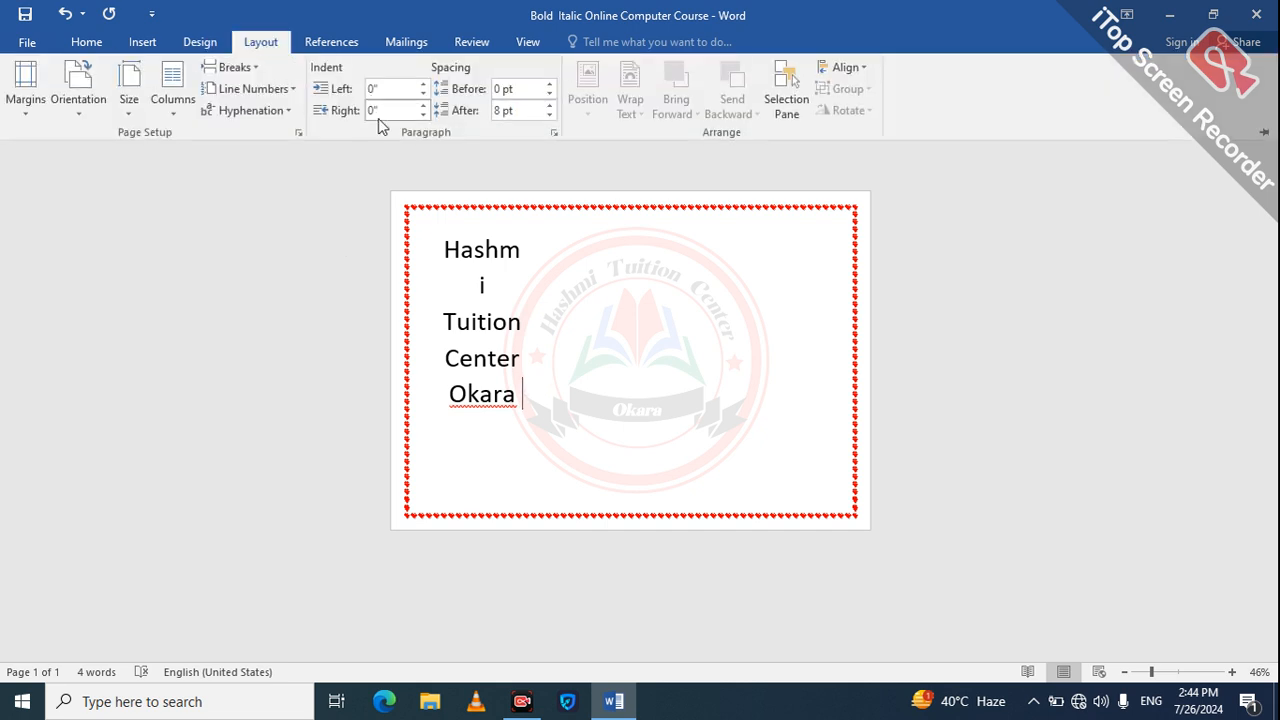
pyautogui.hotkey('ctrl', 'a')
pyautogui.press('Delete')
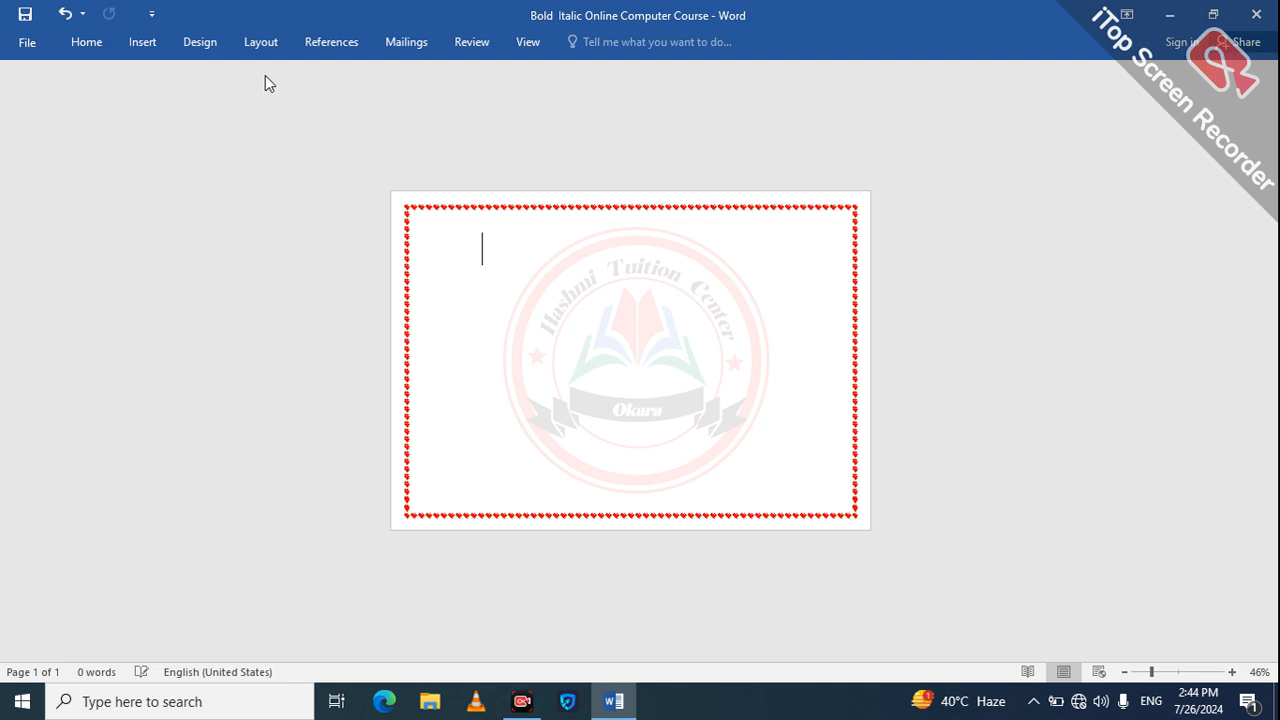
pyautogui.click(259, 42)
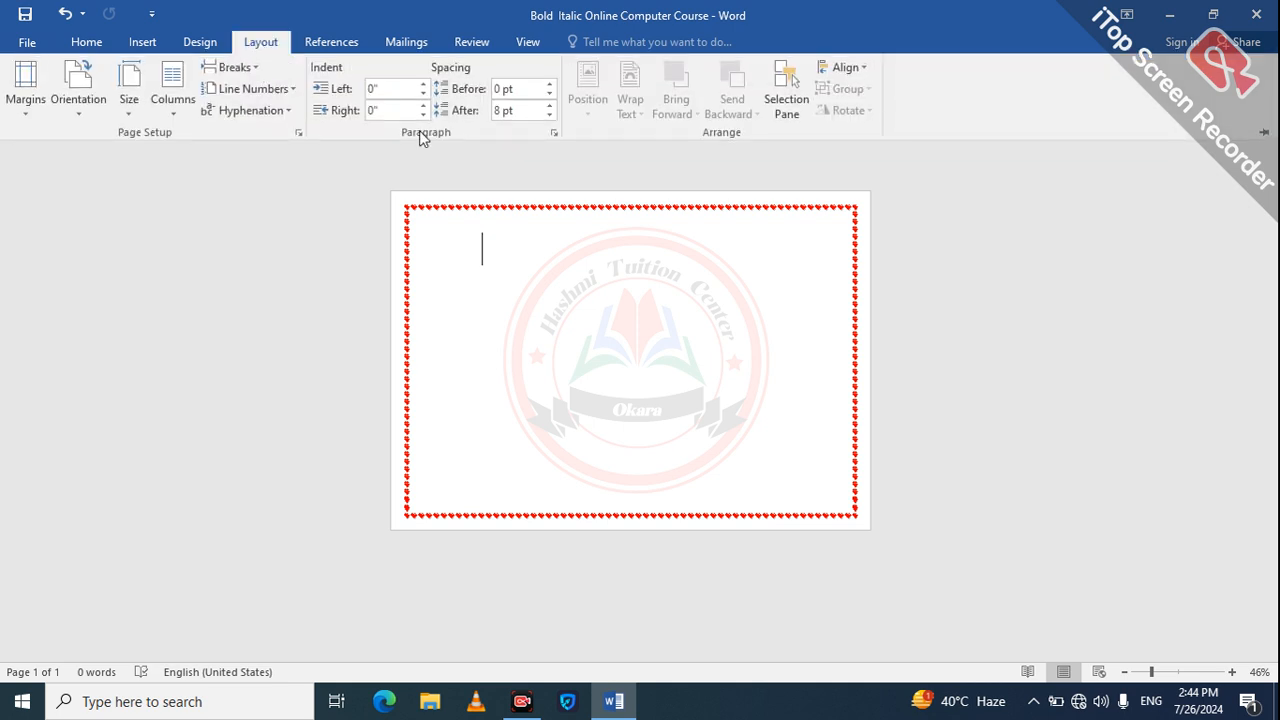
pyautogui.click(254, 70)
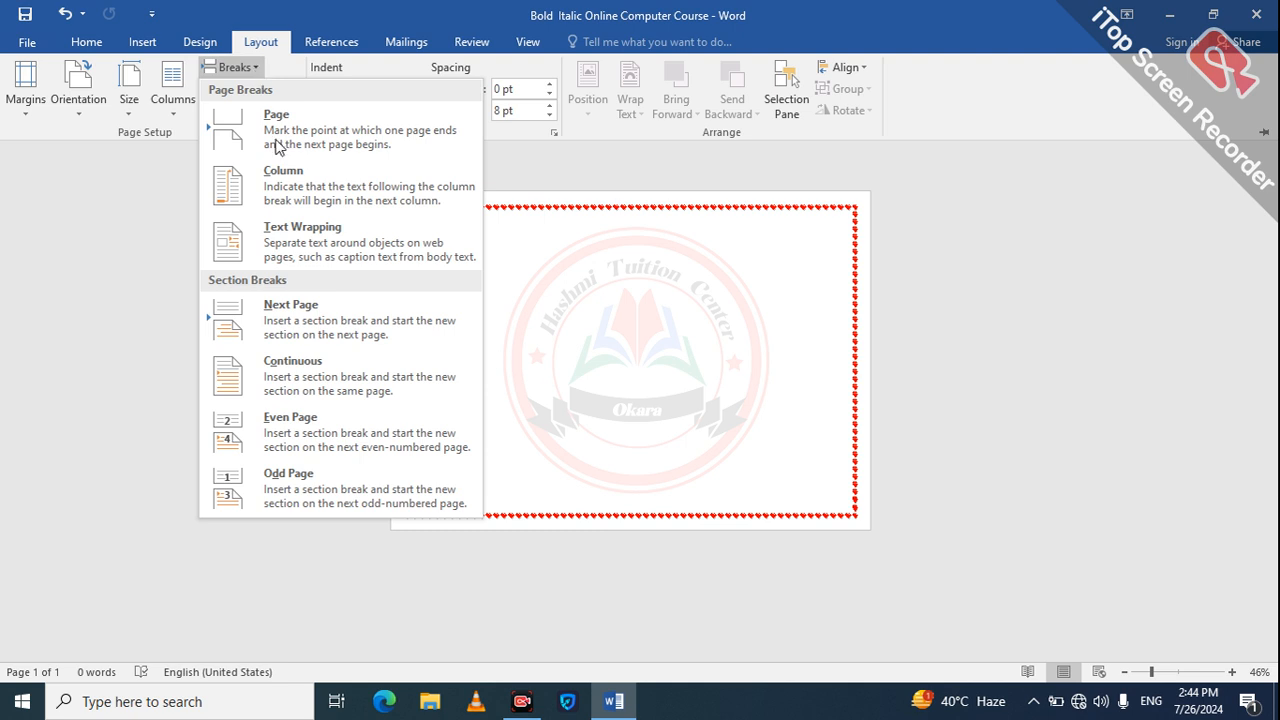
pyautogui.click(611, 254)
pyautogui.hotkey('ctrl', 'z')
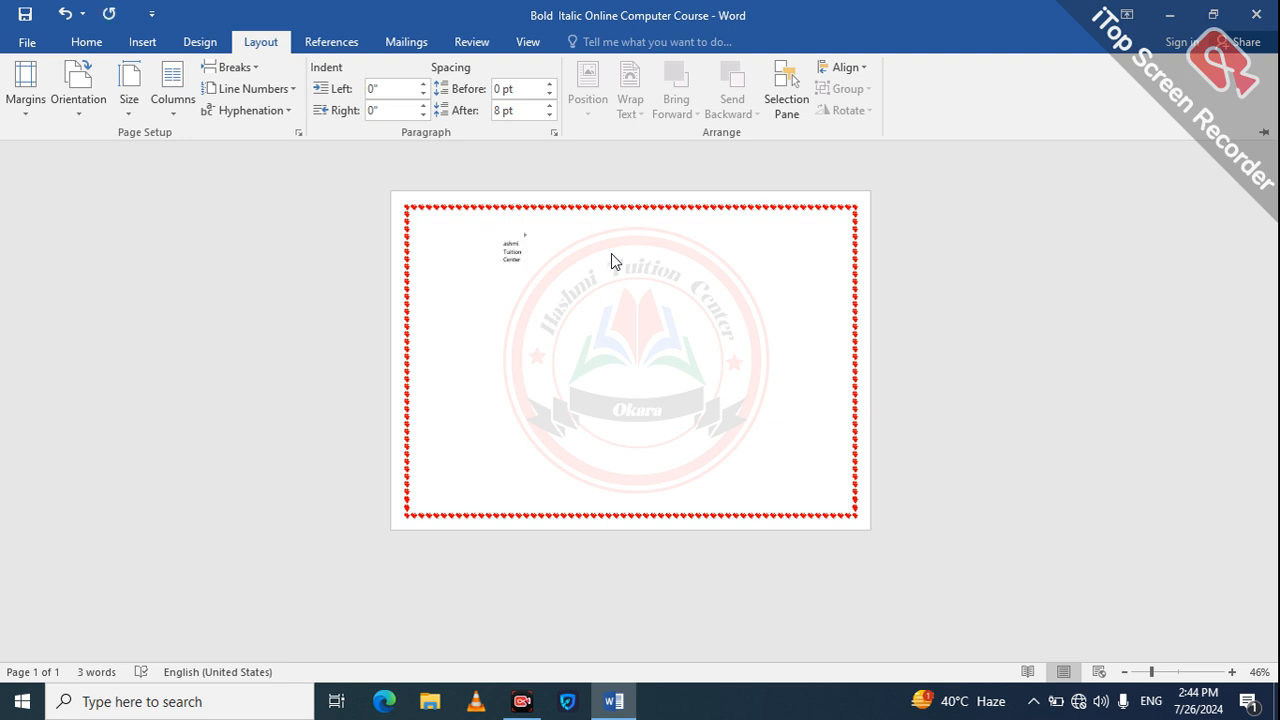
pyautogui.hotkey('ctrl', 'z')
# Step: Enter "Hashmi" on the emptied page and remove its last letter
pyautogui.click(497, 238)
pyautogui.doubleClick(497, 238)
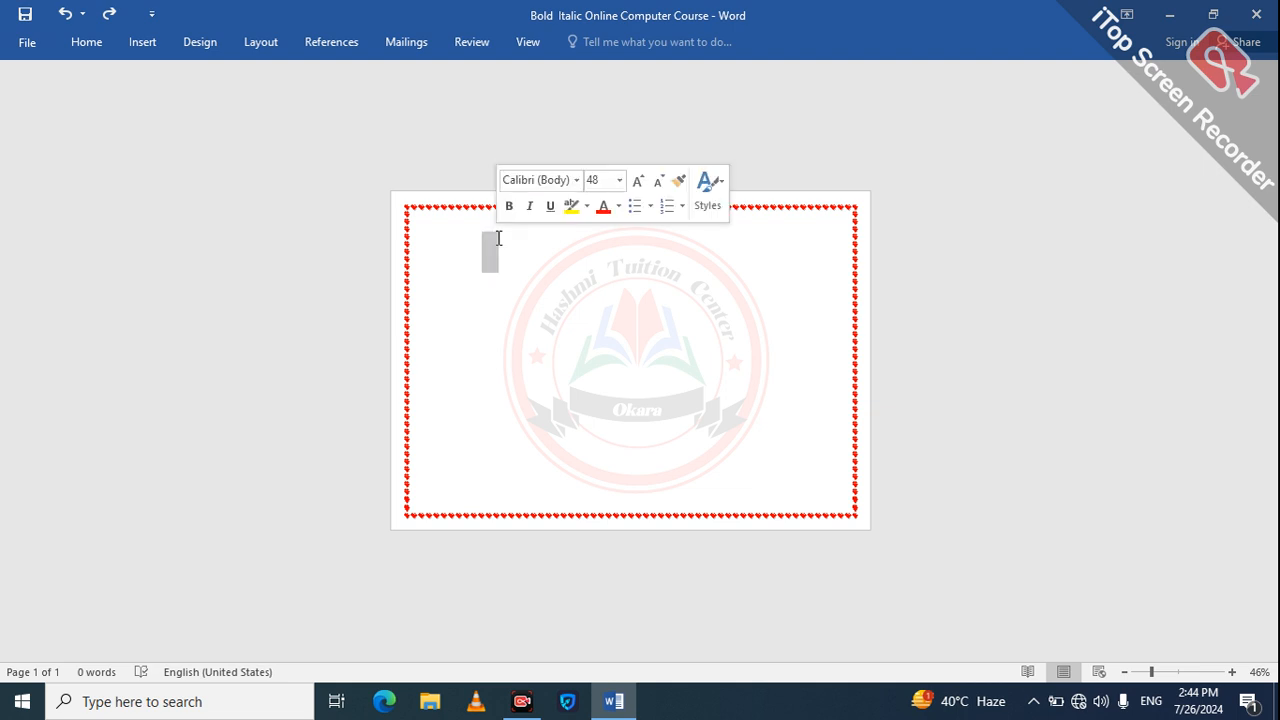
pyautogui.write('Hashmi')
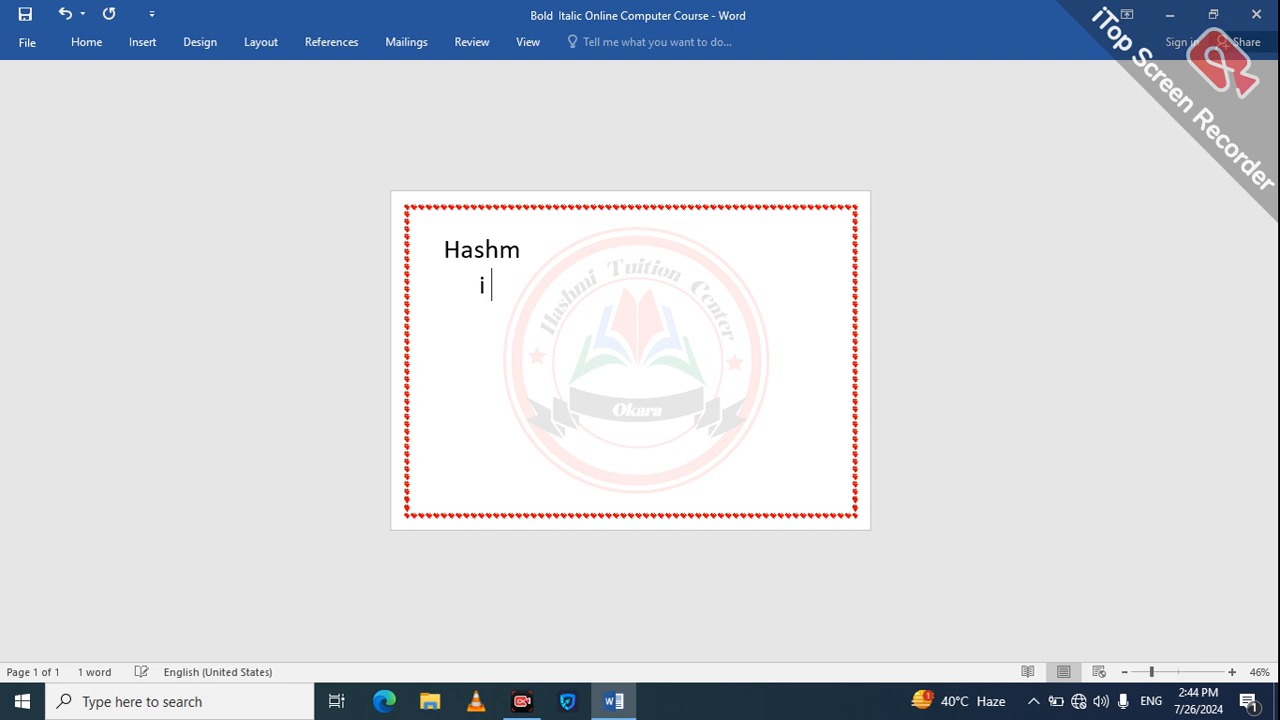
pyautogui.press('BackSpace')
# Step: Set the page to the One column preset and complete the word "Hashmi"
pyautogui.click(265, 42)
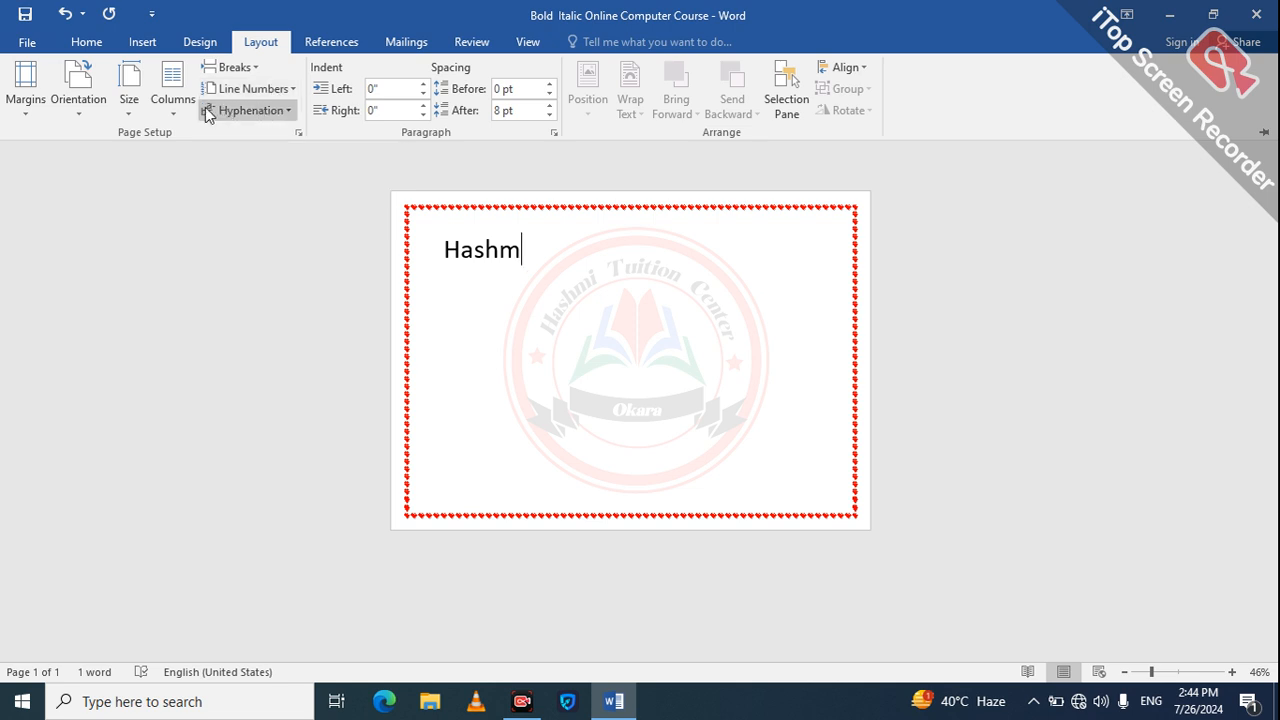
pyautogui.click(173, 95)
pyautogui.click(204, 141)
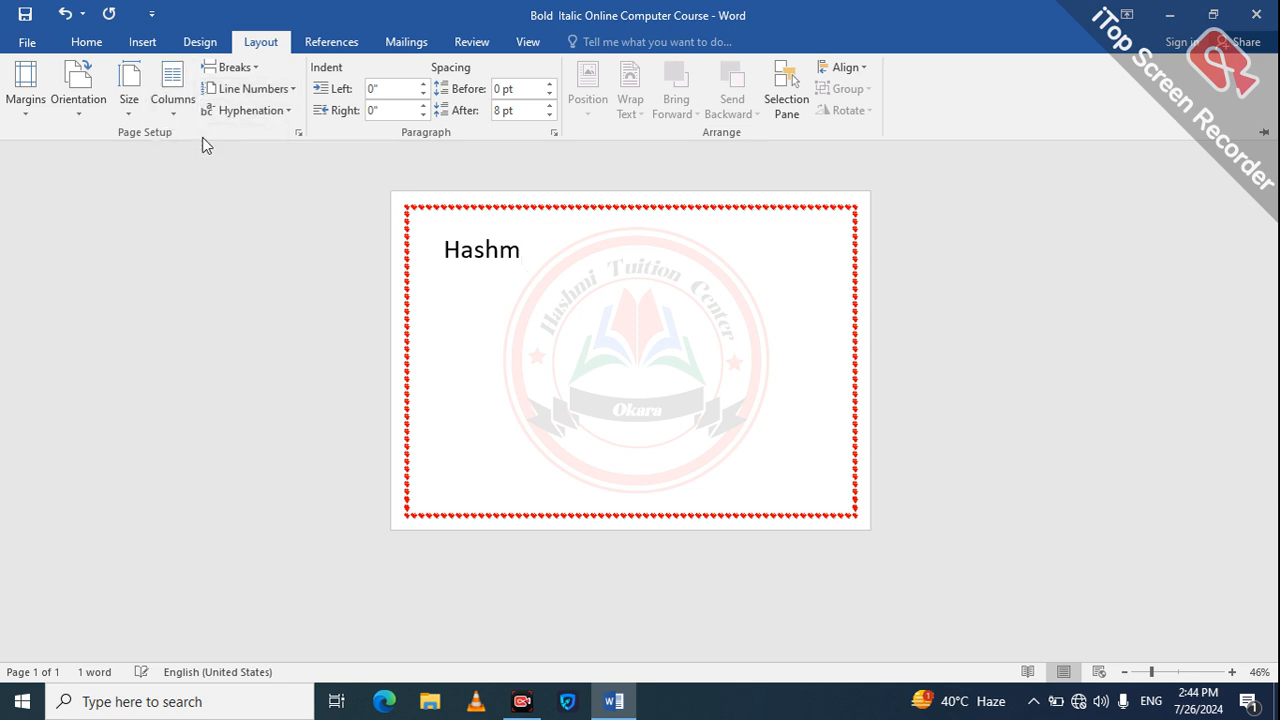
pyautogui.hotkey('ctrl', 'e')
pyautogui.write('i')
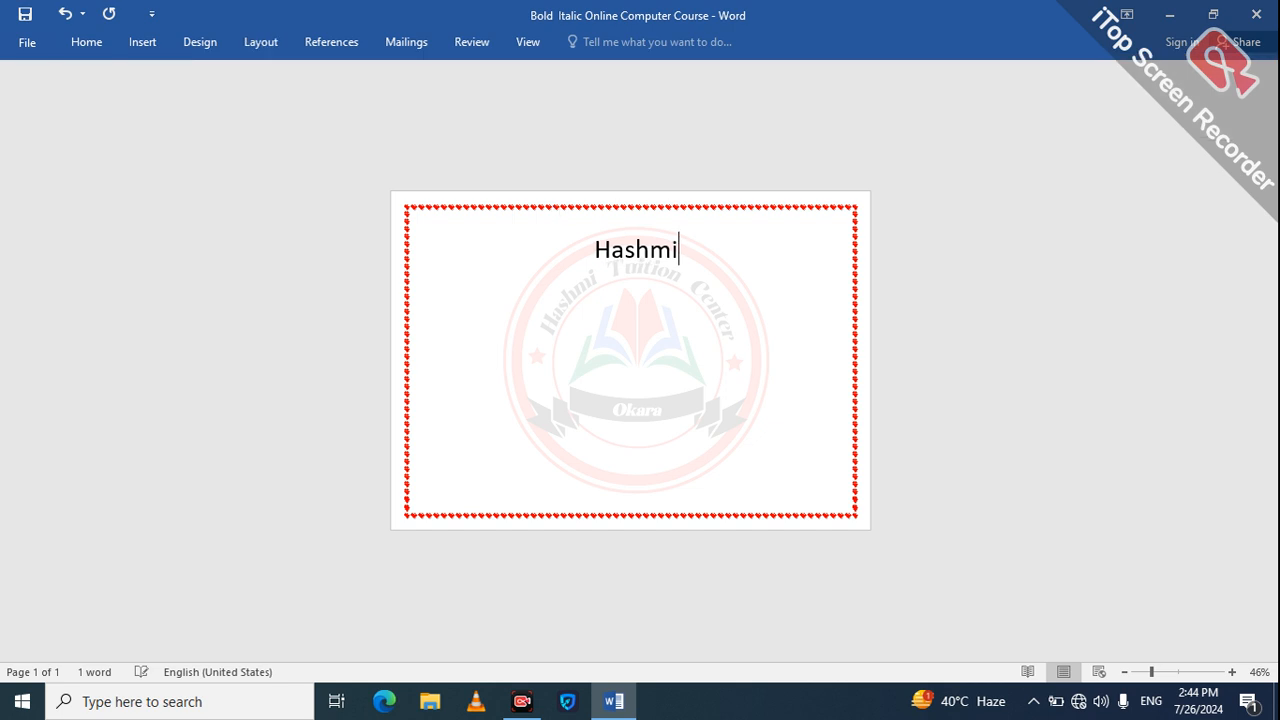
# Step: Replace the word with the copied heading "Hashmi Tuition Center", pasted with the Keep Text Only option
pyautogui.press('BackSpace')
pyautogui.press('BackSpace')
pyautogui.press('BackSpace')
pyautogui.press('BackSpace')
pyautogui.press('BackSpace')
pyautogui.press('BackSpace')
pyautogui.press('BackSpace')
pyautogui.press('BackSpace')
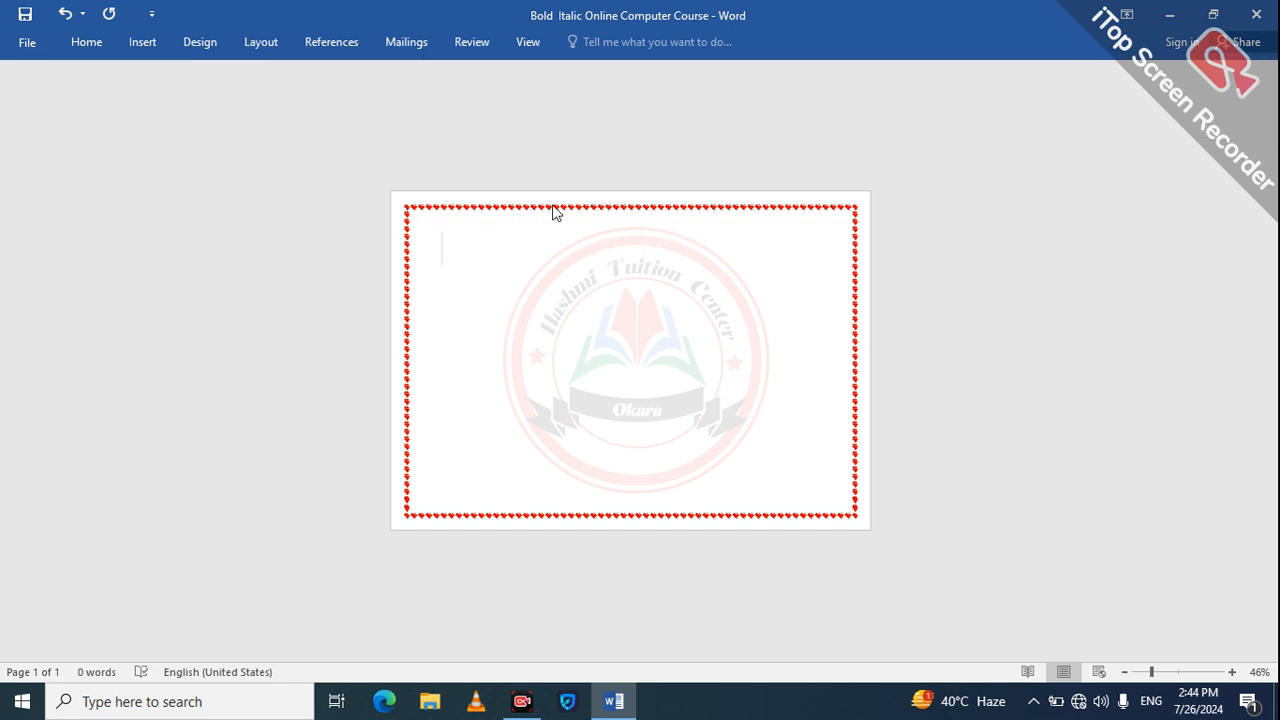
pyautogui.write('V')
pyautogui.press('BackSpace')
pyautogui.write('Hashmi Tuition Center')
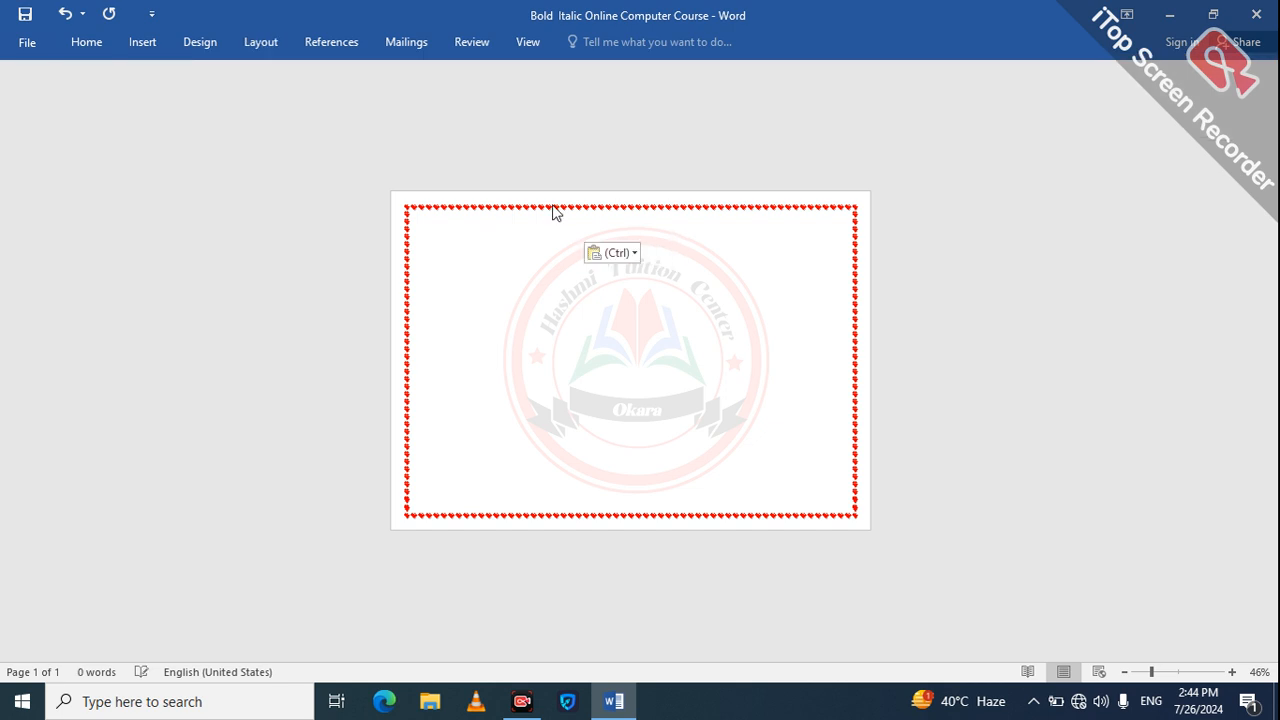
pyautogui.click(631, 253)
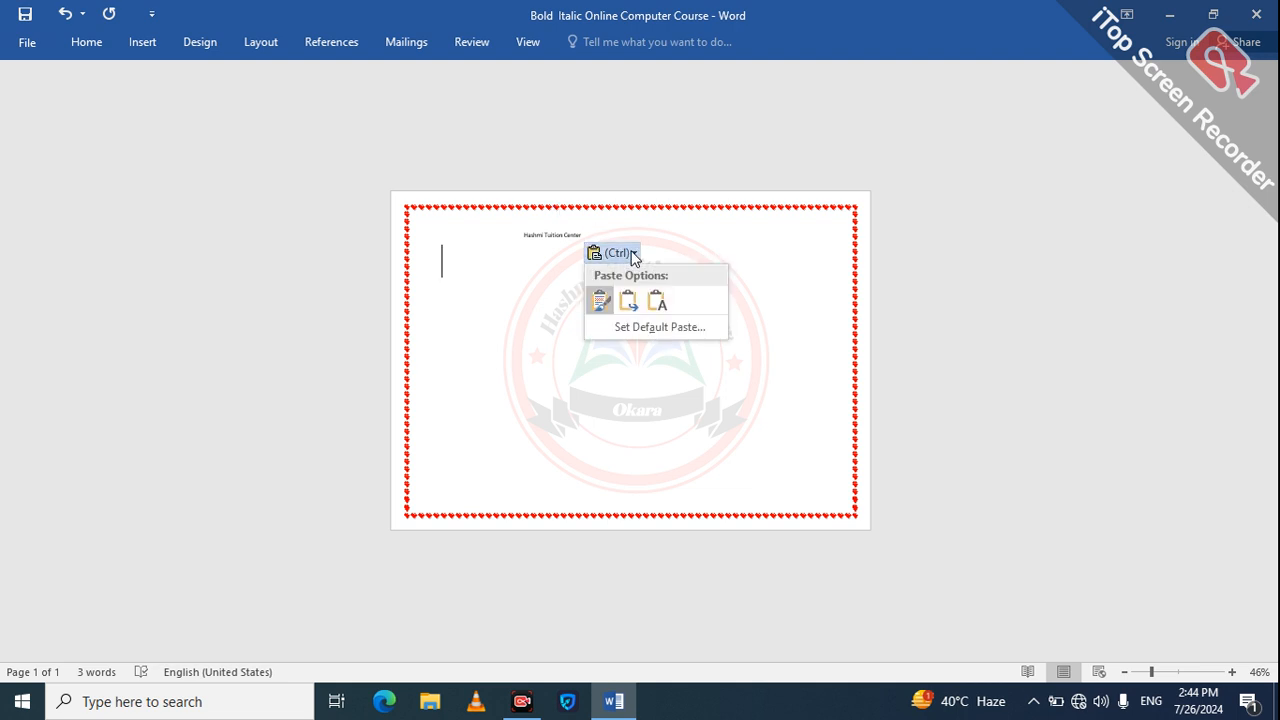
pyautogui.click(658, 301)
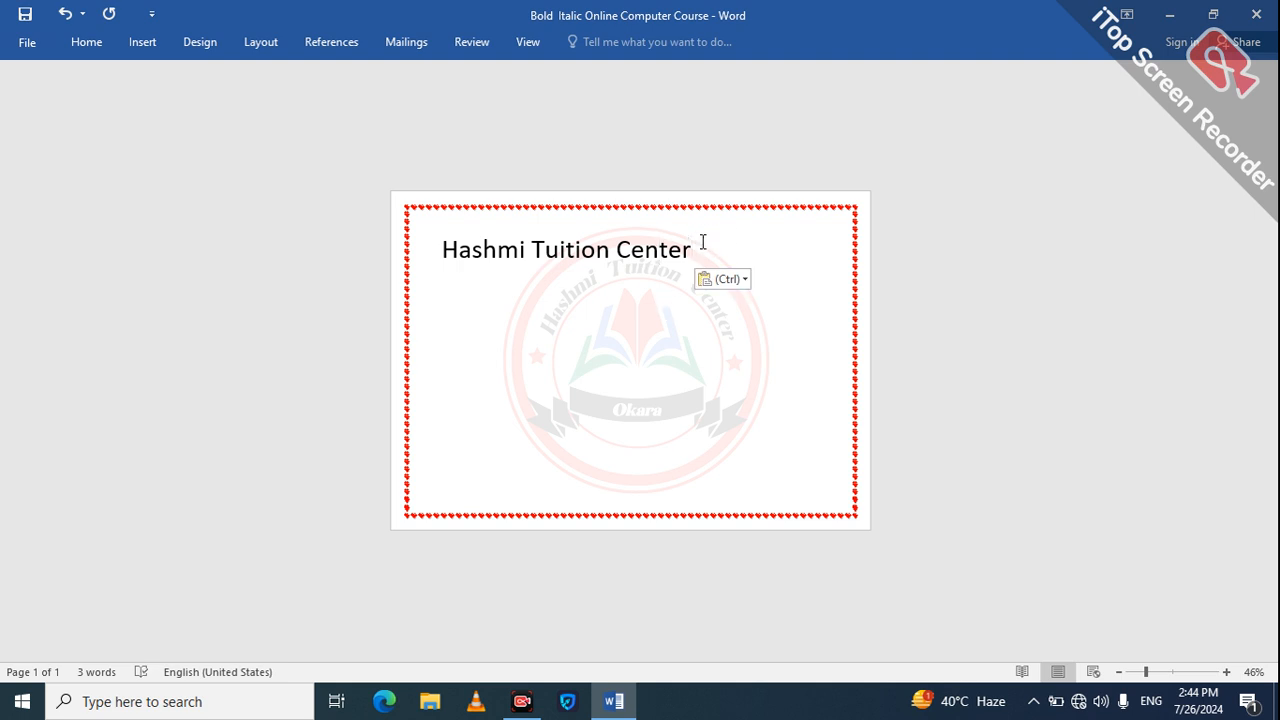
# Step: Insert a page break before "Tuition" in the heading
pyautogui.click(262, 44)
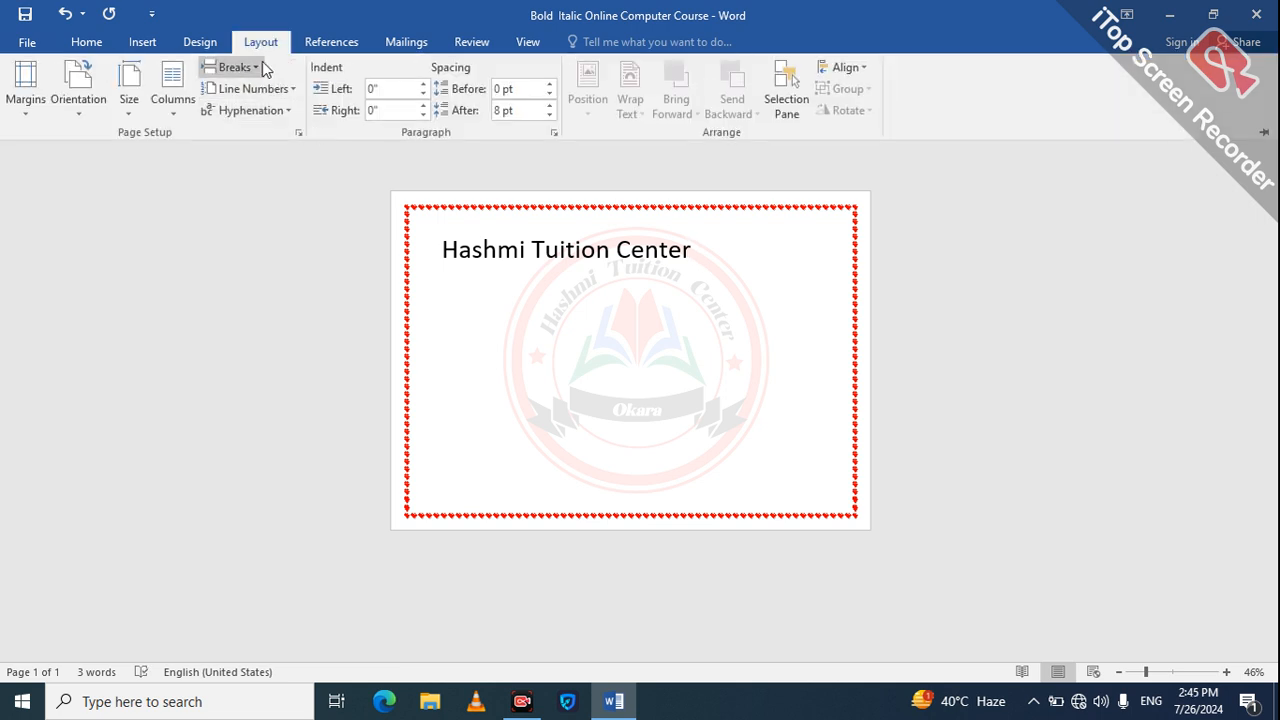
pyautogui.click(540, 250)
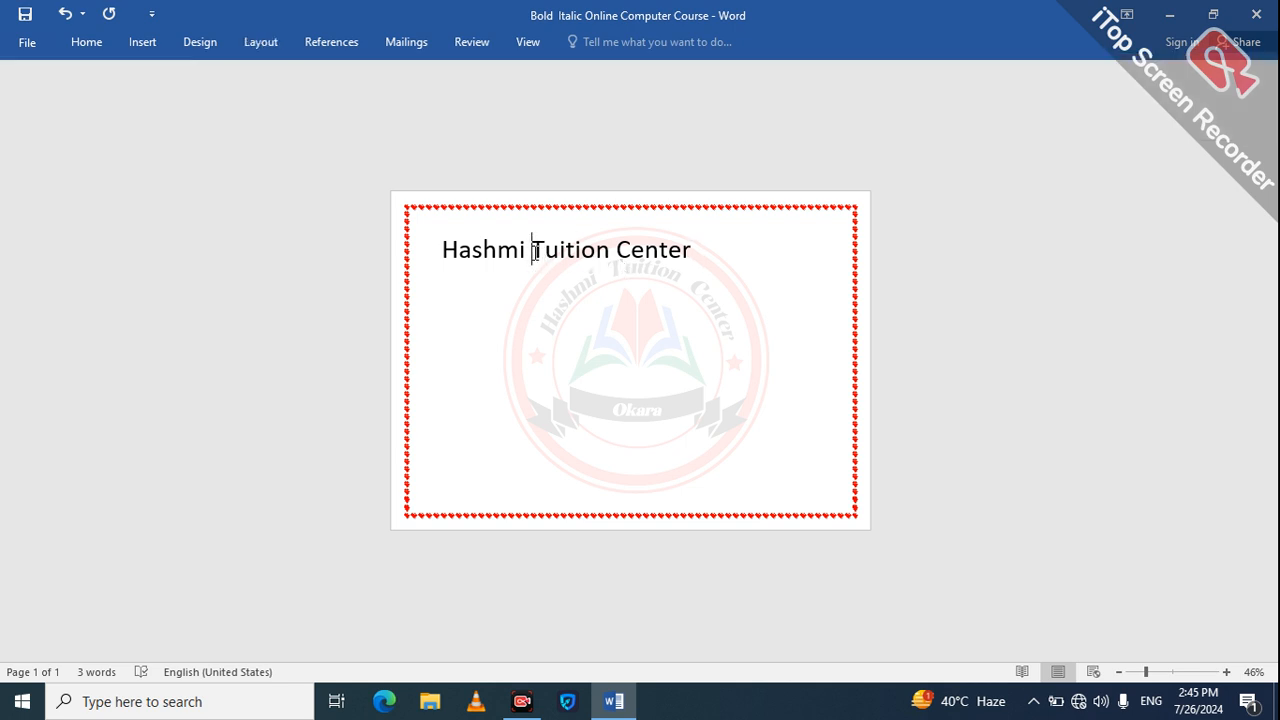
pyautogui.click(269, 42)
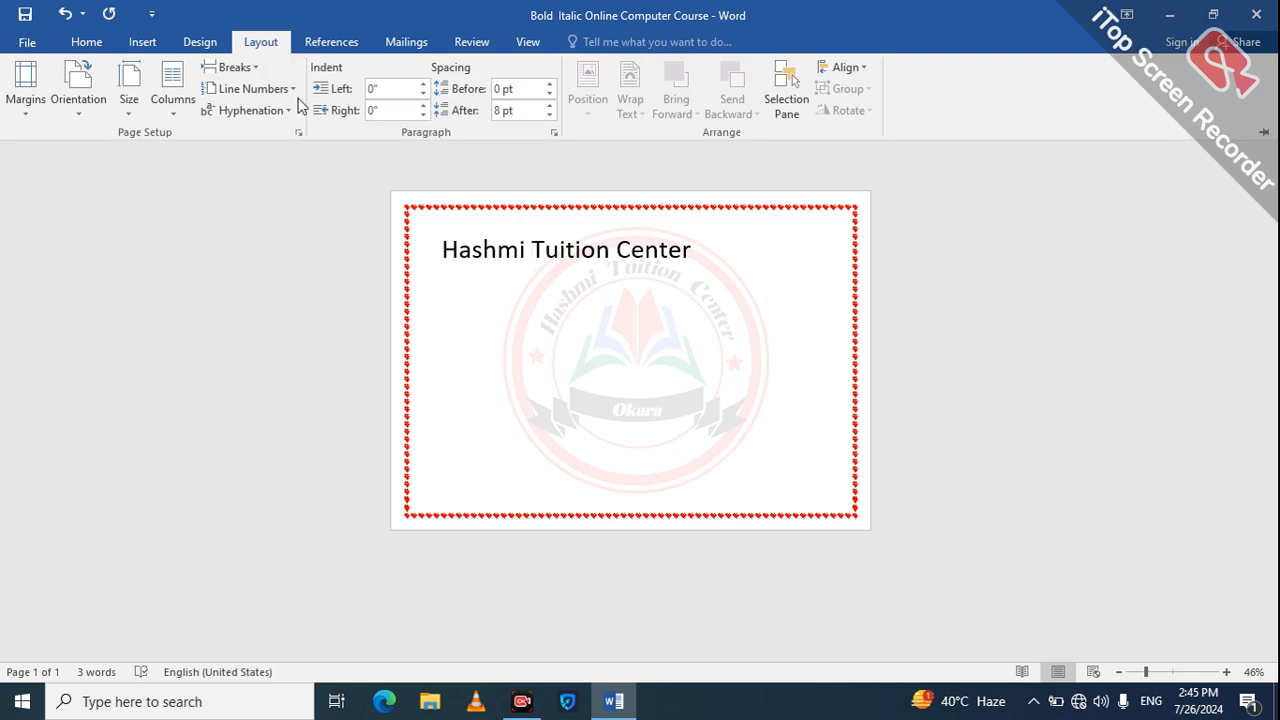
pyautogui.click(254, 67)
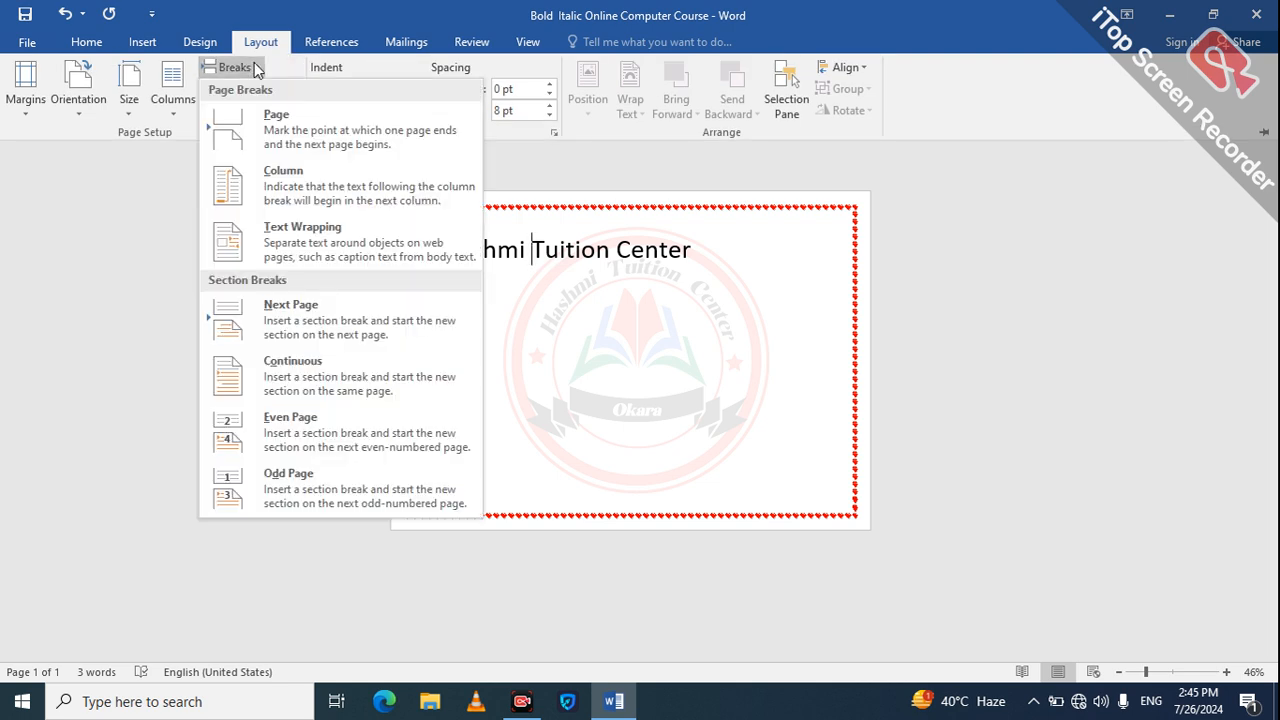
pyautogui.click(258, 145)
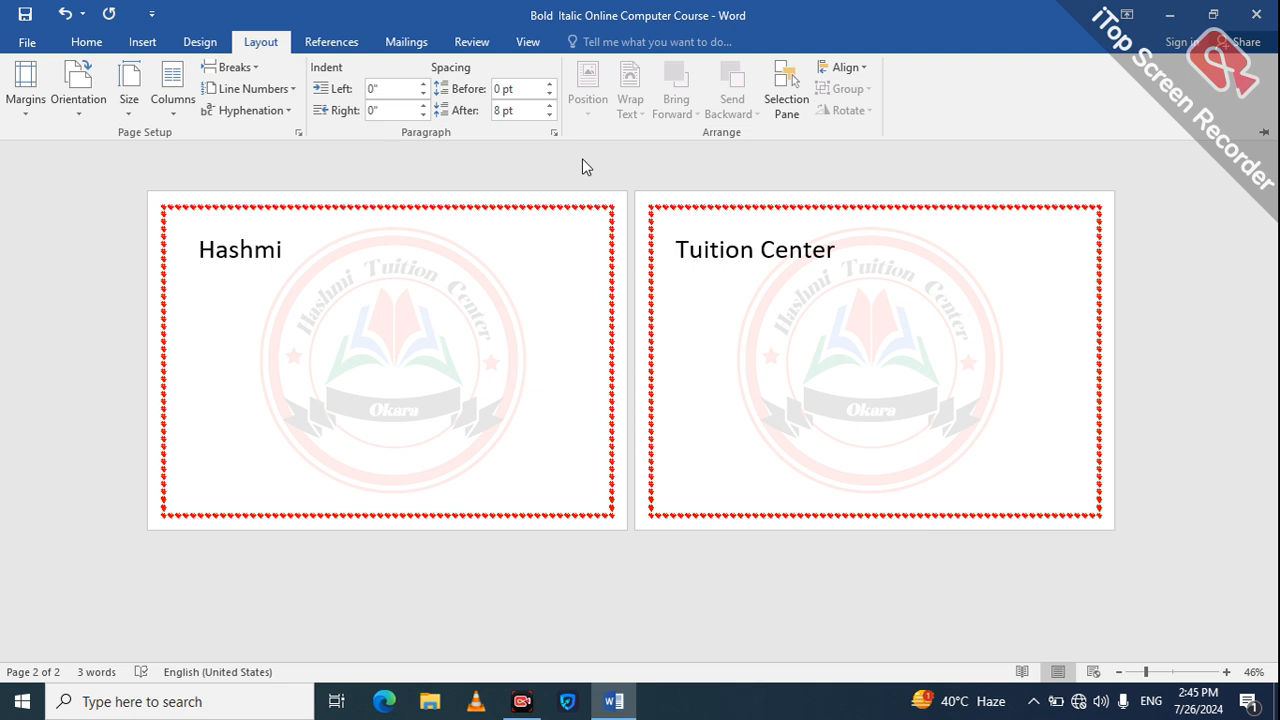
# Step: Insert a column break before "Tuition Center" and check the resulting pages
pyautogui.click(257, 72)
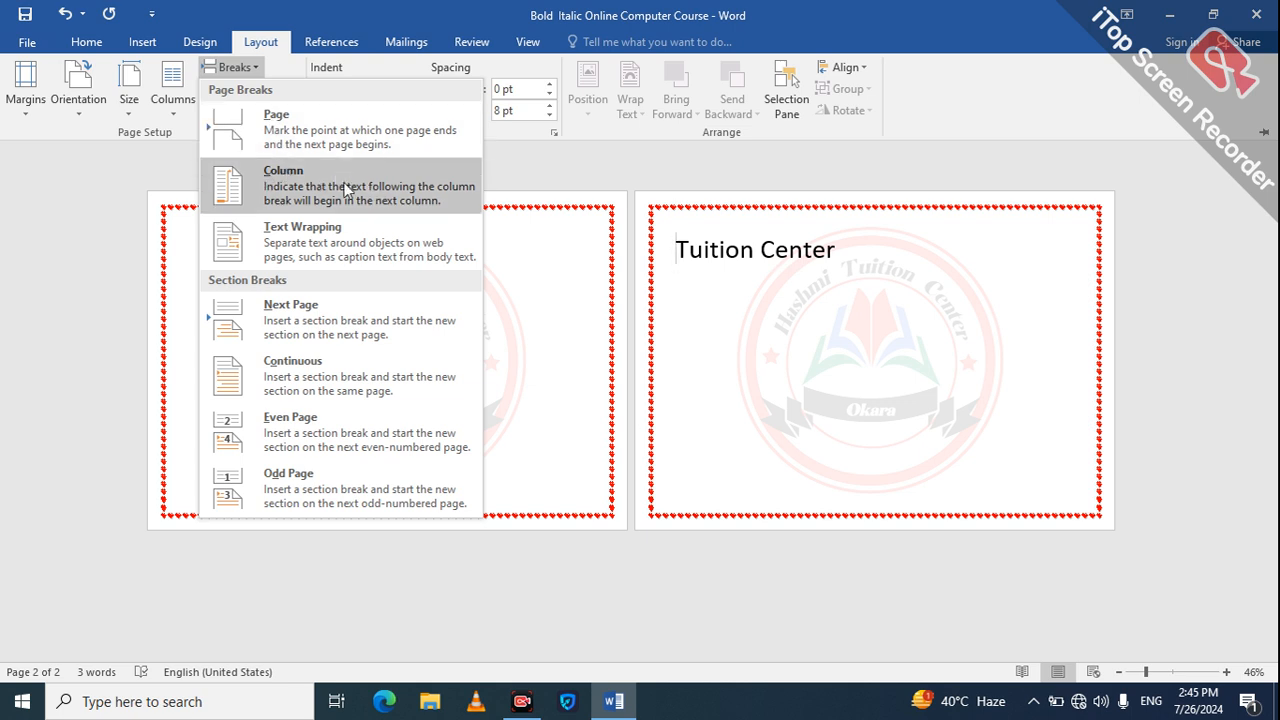
pyautogui.click(250, 180)
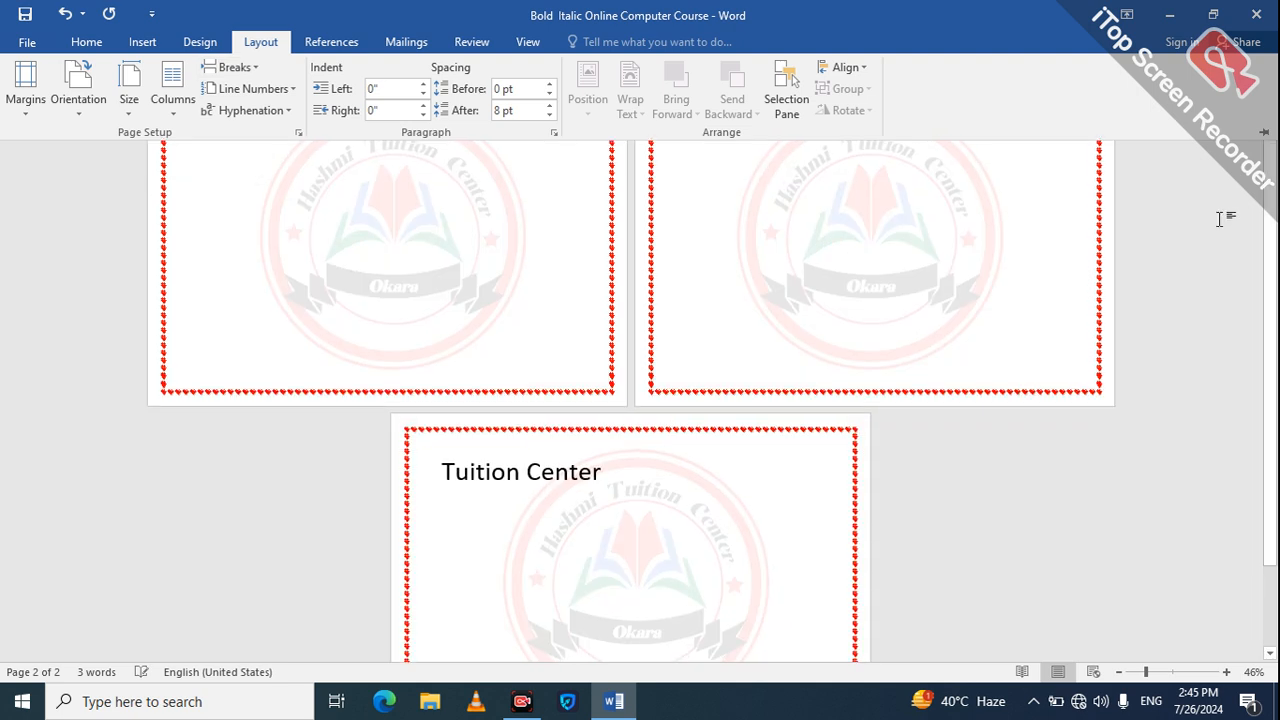
pyautogui.click(1271, 412)
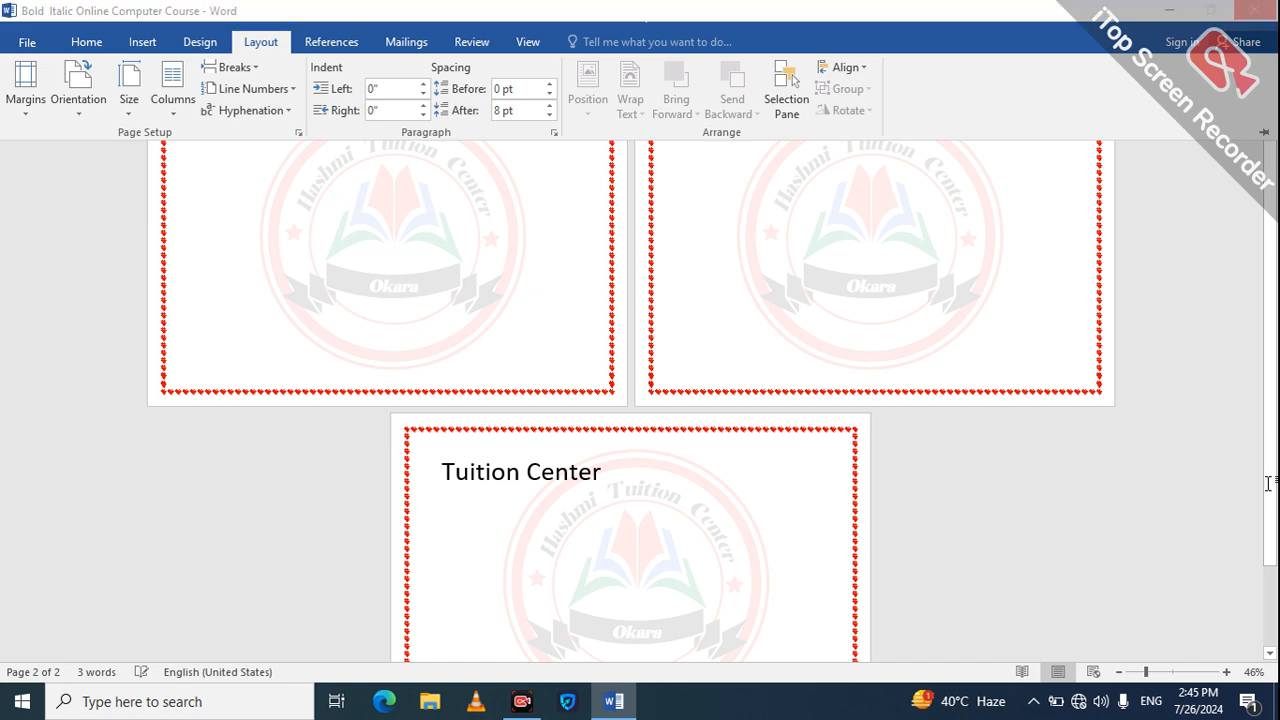
pyautogui.scroll(-2, 1271, 597)
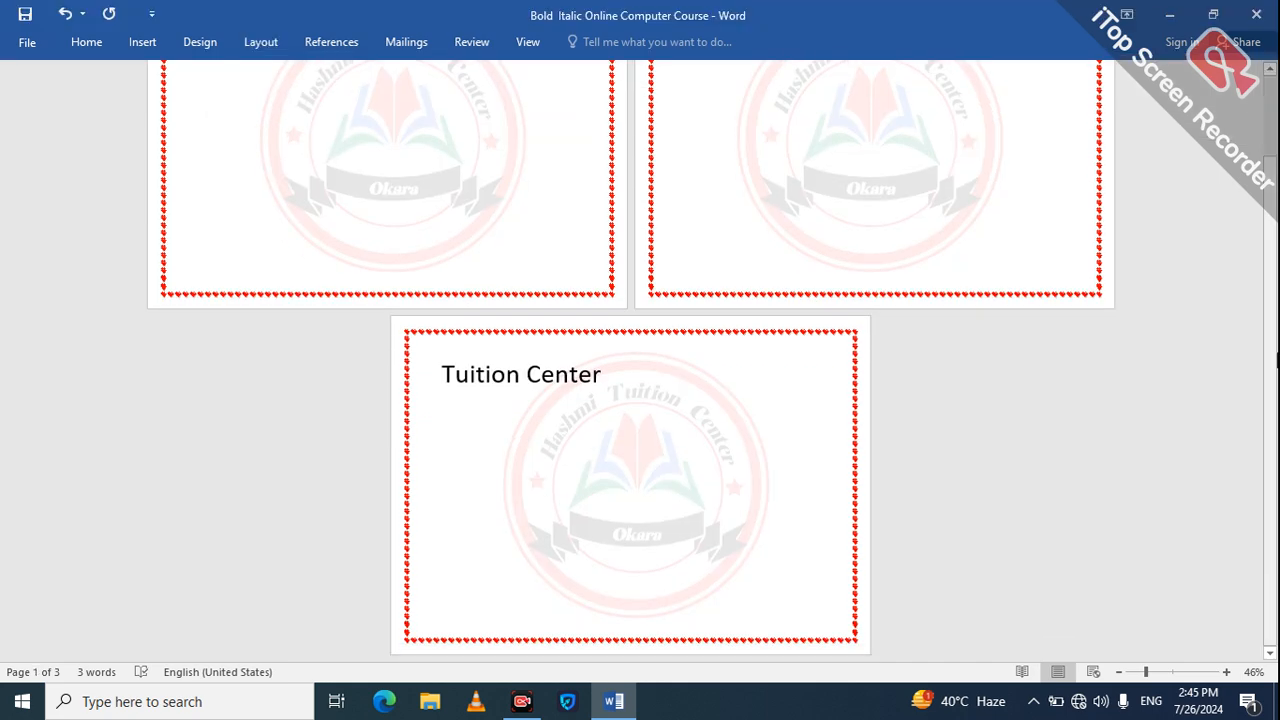
pyautogui.scroll(2, 1271, 135)
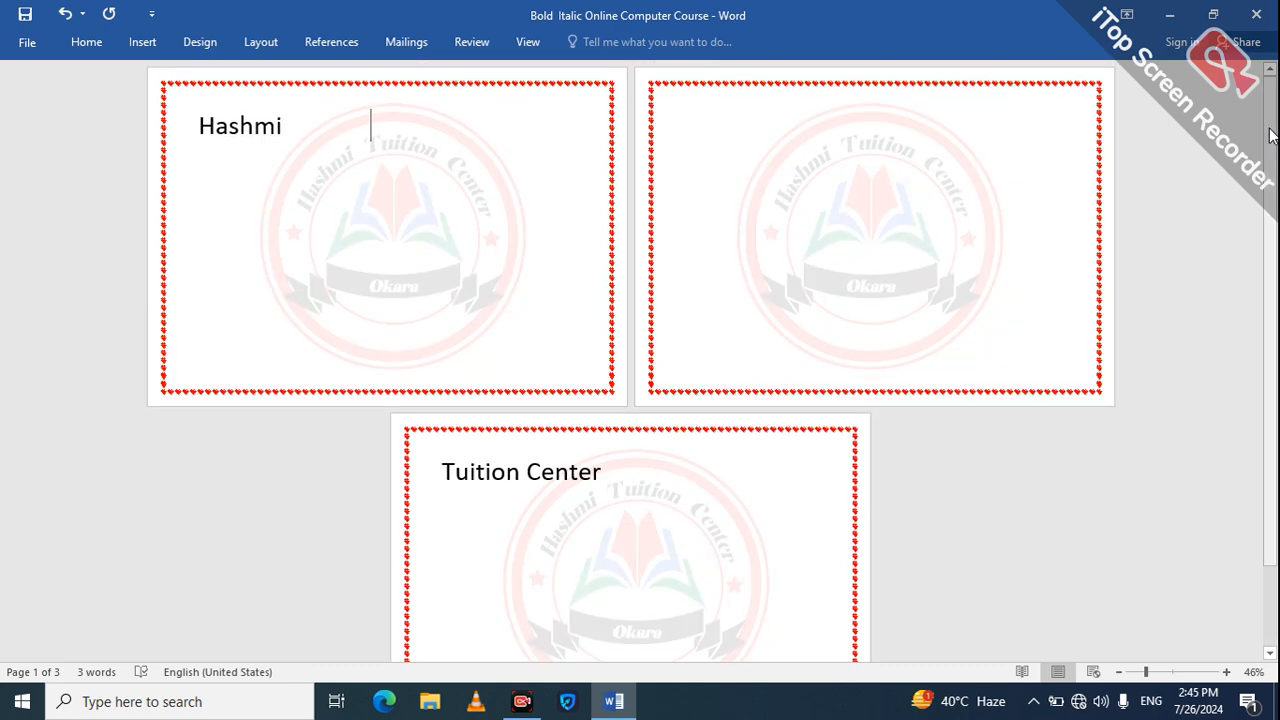
# Step: Insert an Odd Page section break after "Hashmi" on the first page
pyautogui.click(143, 45)
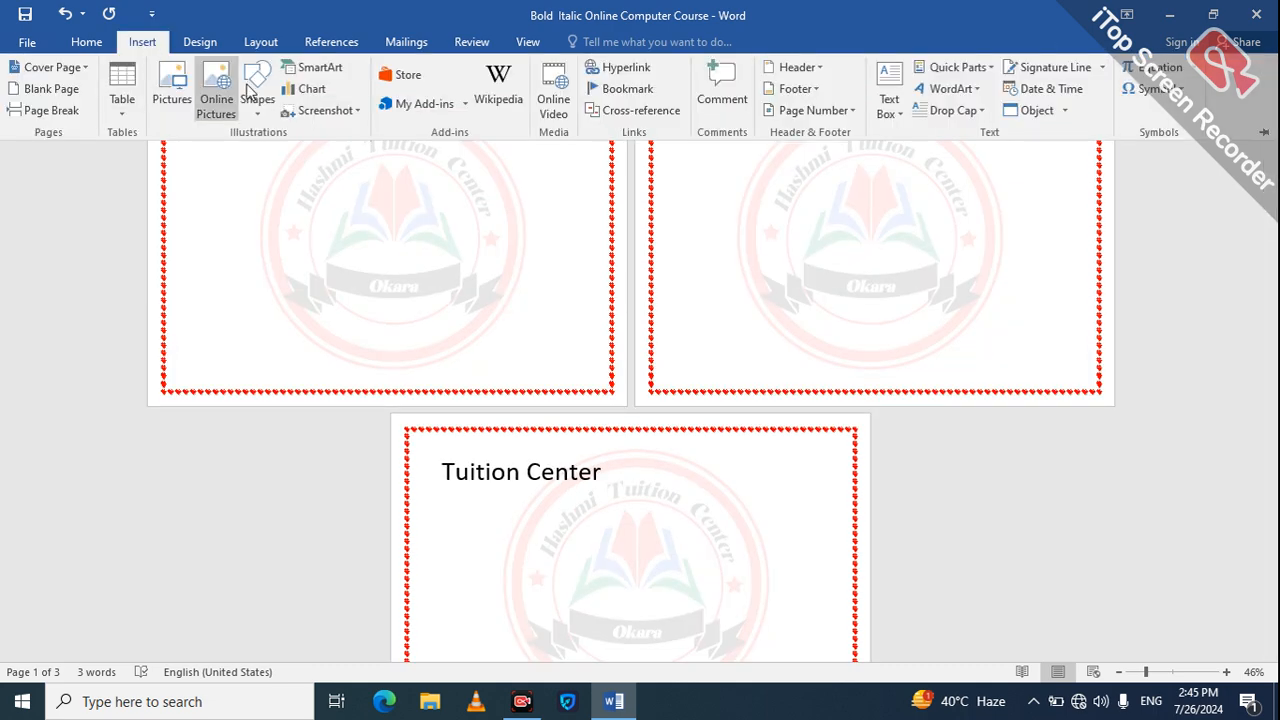
pyautogui.click(262, 43)
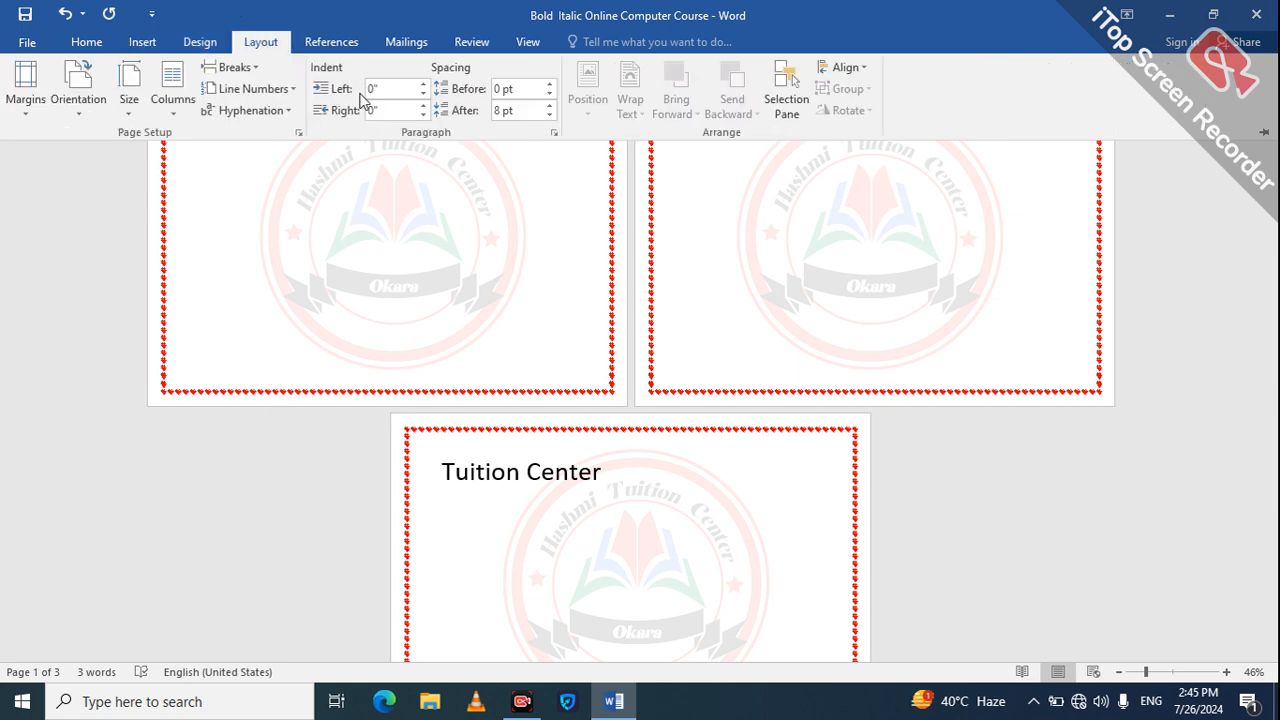
pyautogui.click(256, 70)
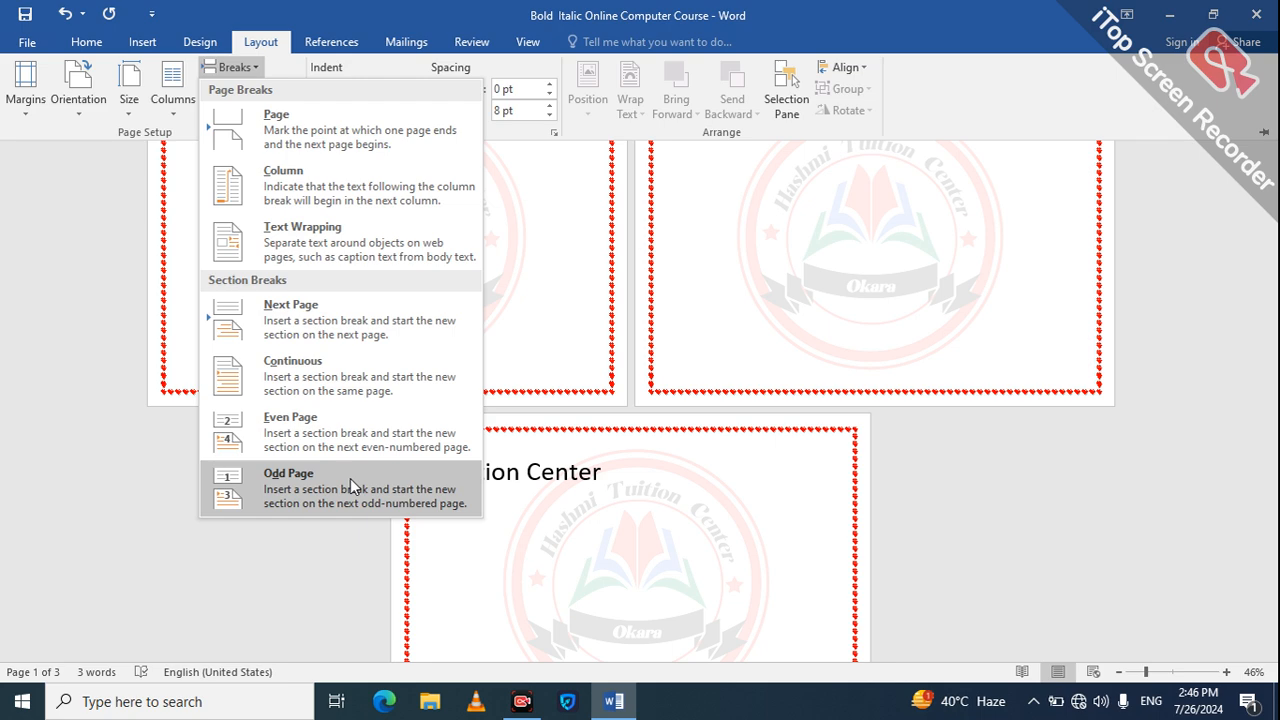
pyautogui.click(318, 481)
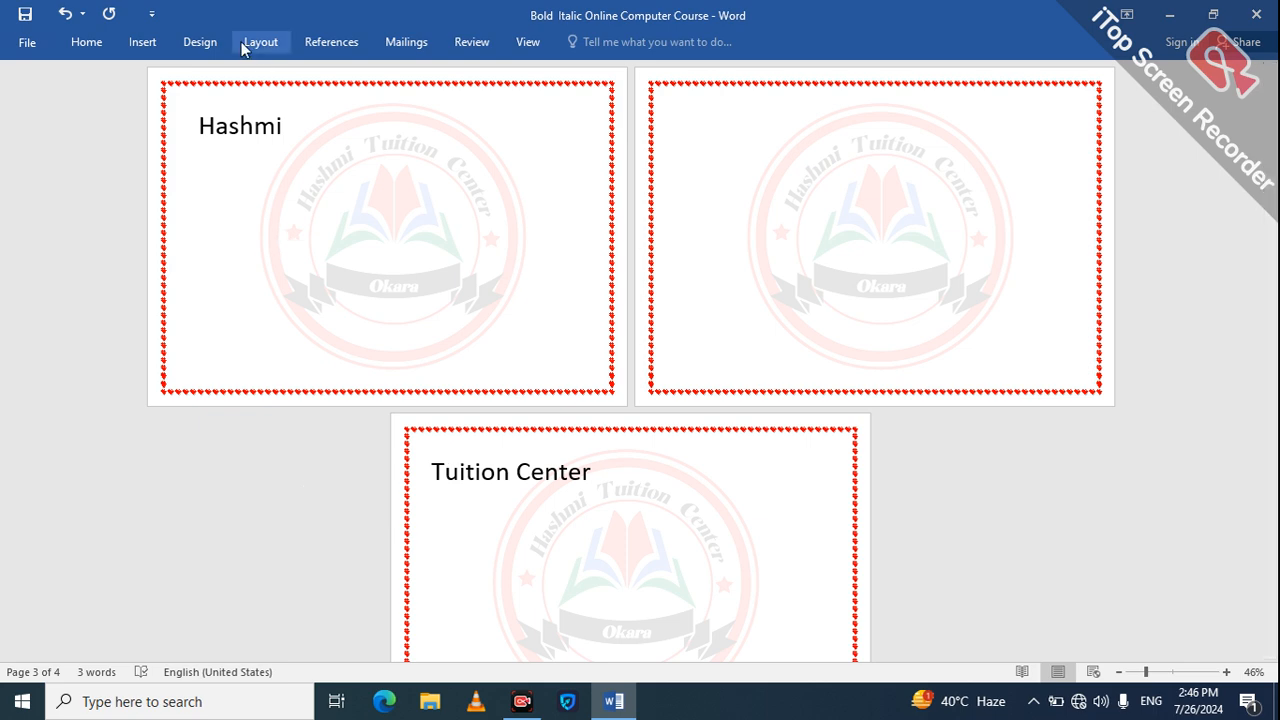
# Step: Insert an Even Page section break between "Tuition" and "Center"
pyautogui.click(433, 470)
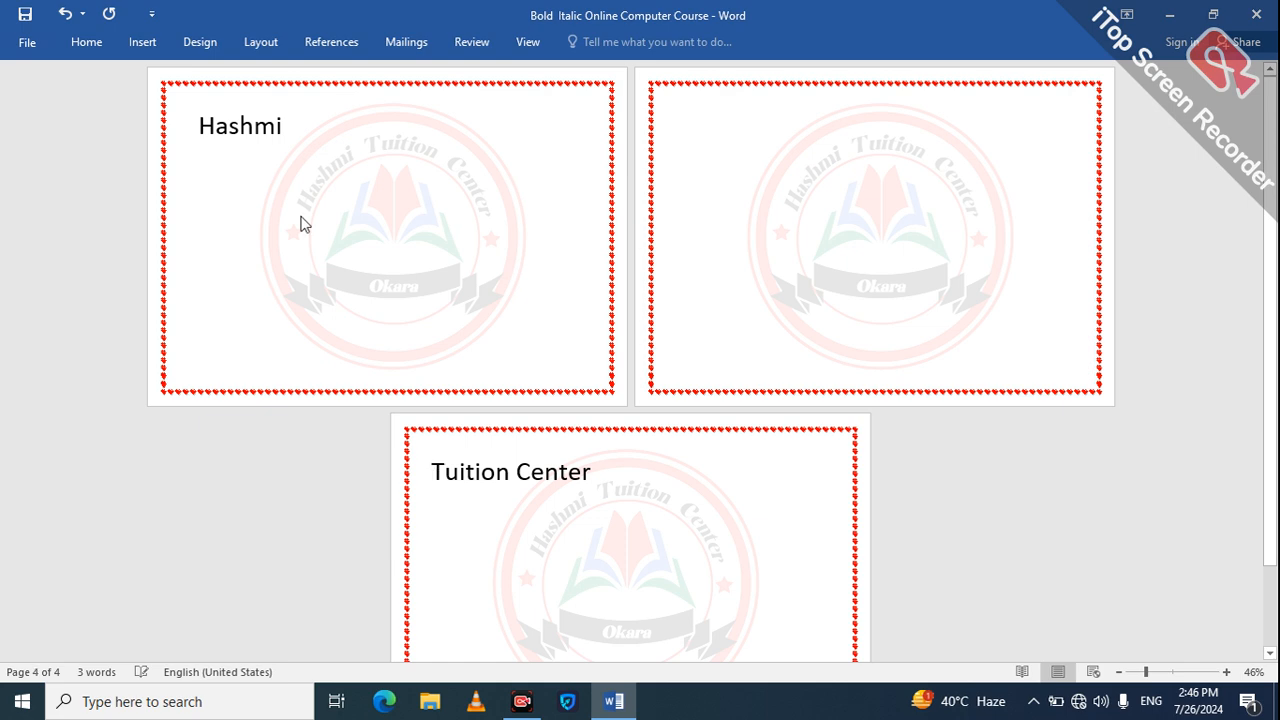
pyautogui.click(526, 477)
pyautogui.click(214, 46)
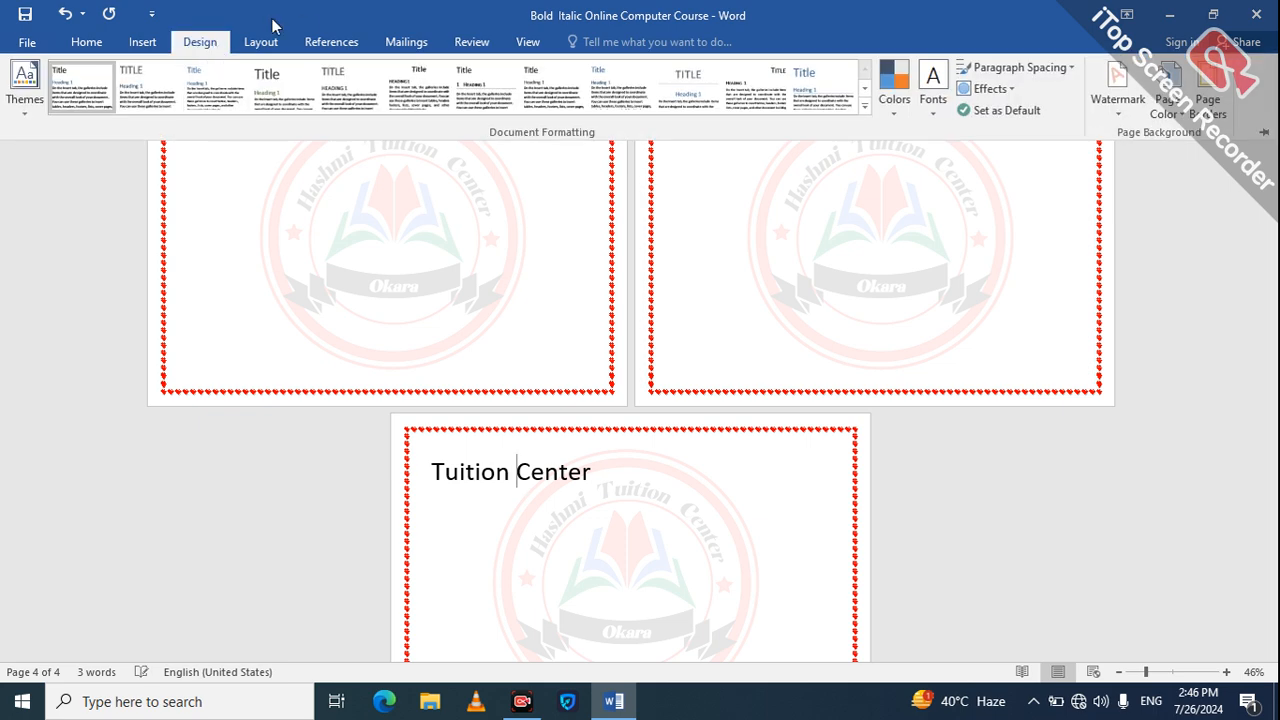
pyautogui.click(262, 44)
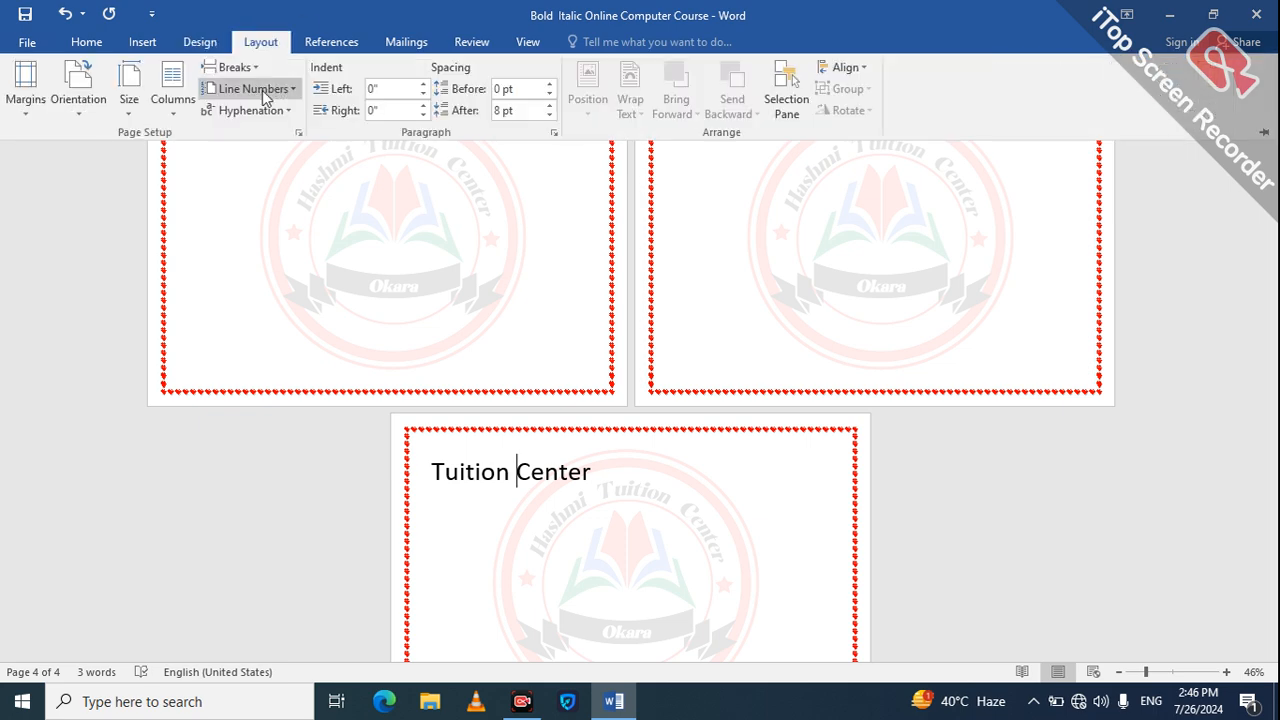
pyautogui.click(181, 112)
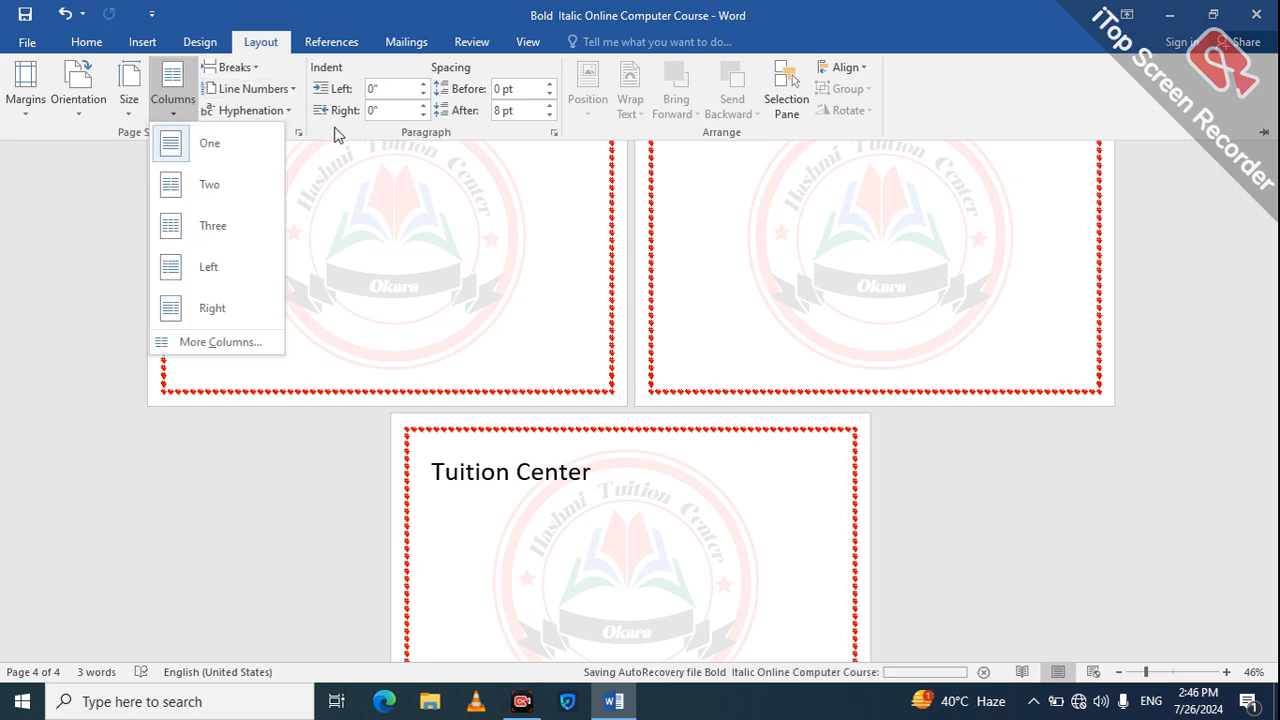
pyautogui.click(254, 50)
pyautogui.click(248, 68)
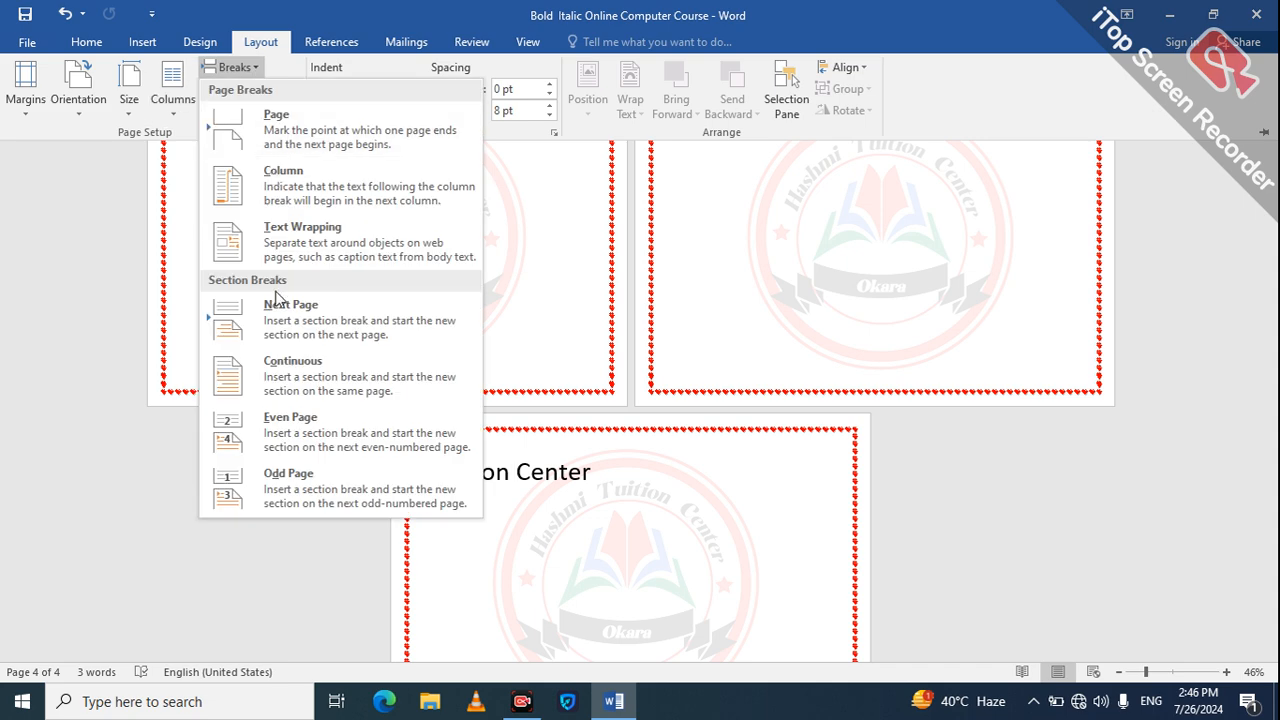
pyautogui.click(305, 442)
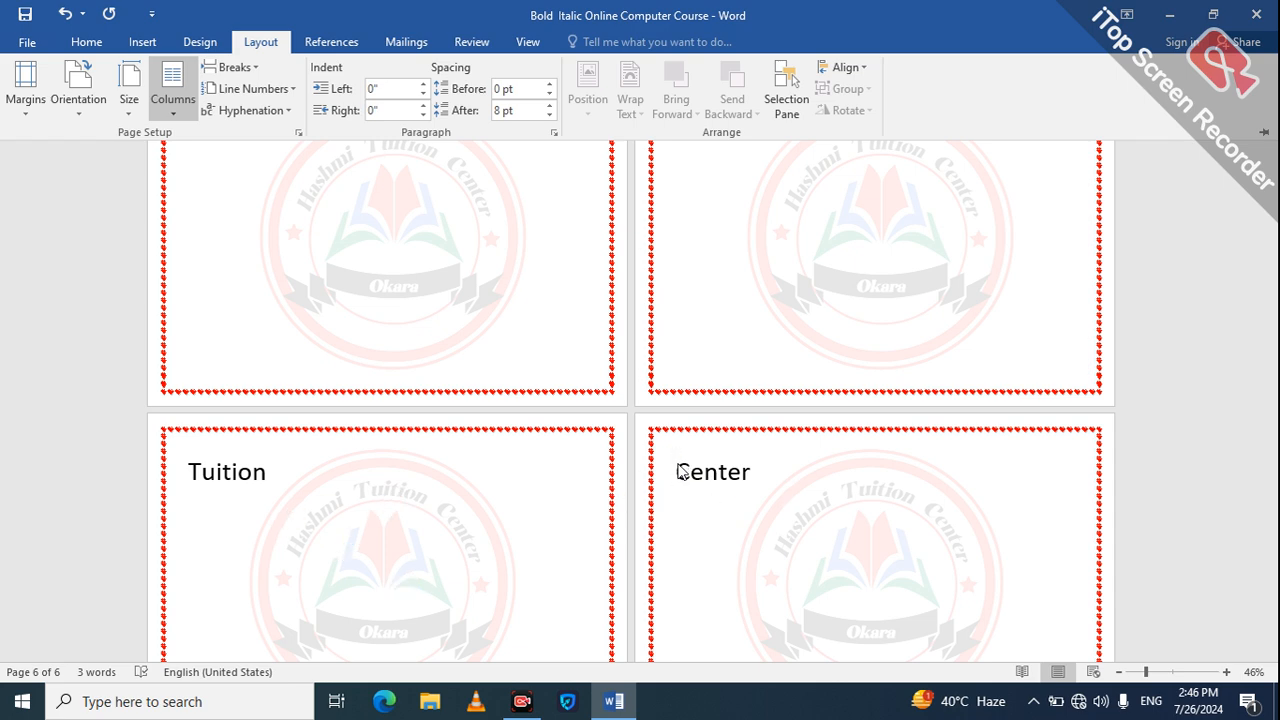
pyautogui.hotkey('ctrl', 'F1')
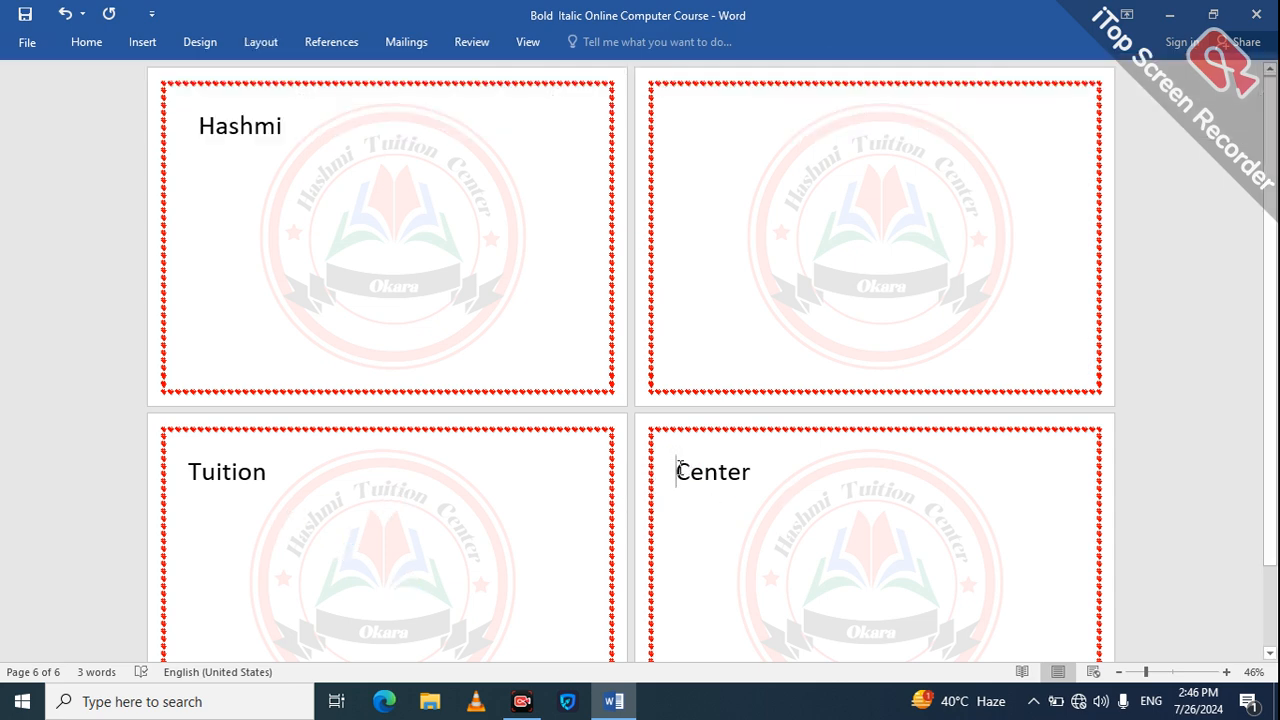
# Step: Replace the section break between "Tuition" and "Center" with an Odd Page section break
pyautogui.press('BackSpace')
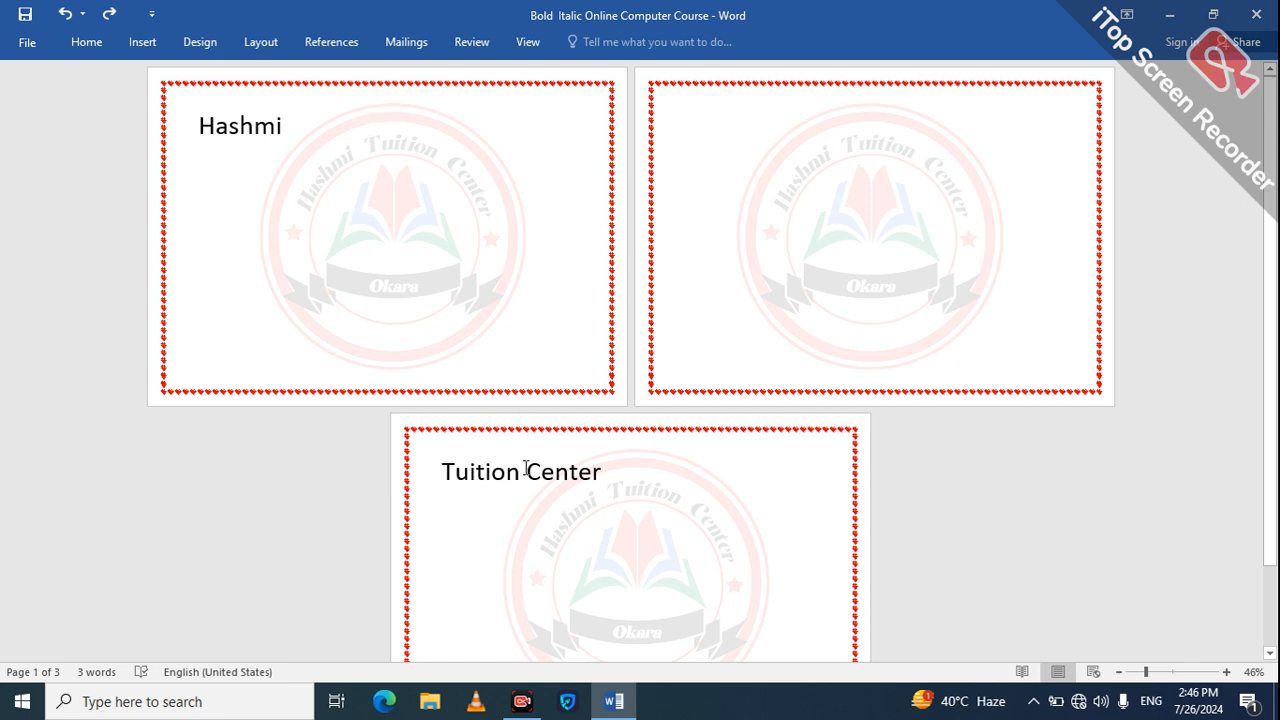
pyautogui.click(261, 44)
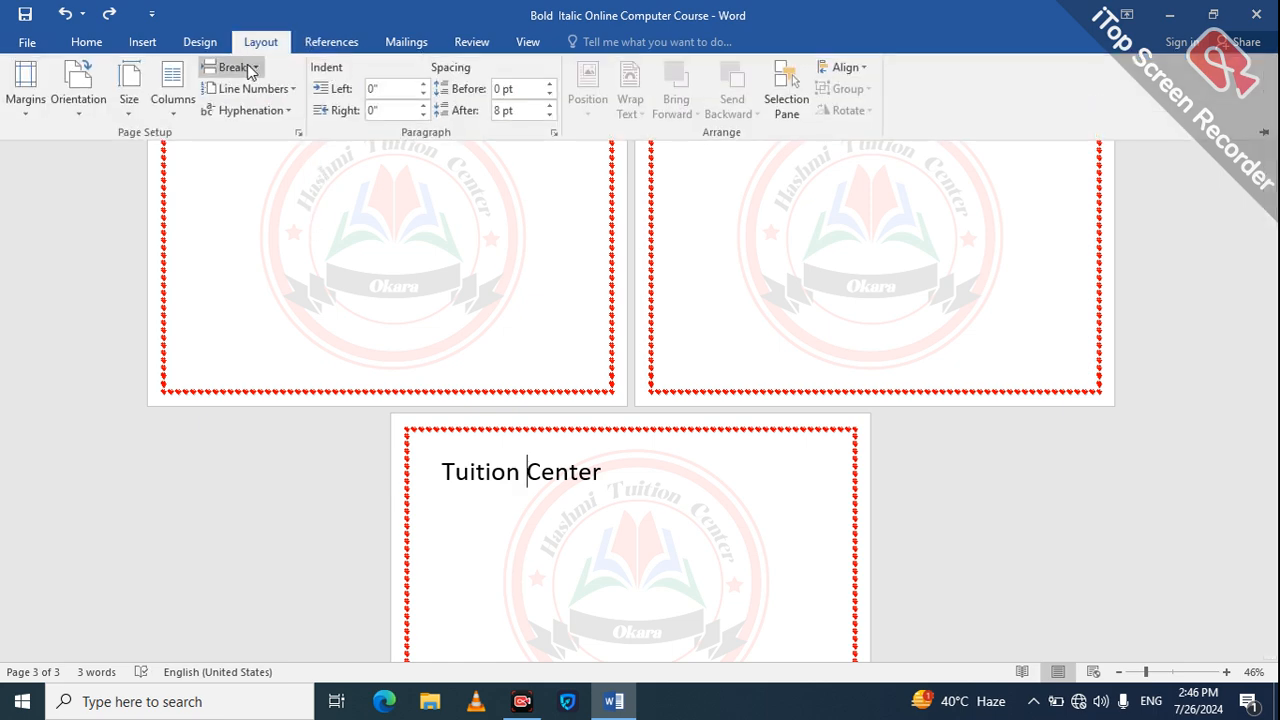
pyautogui.click(248, 66)
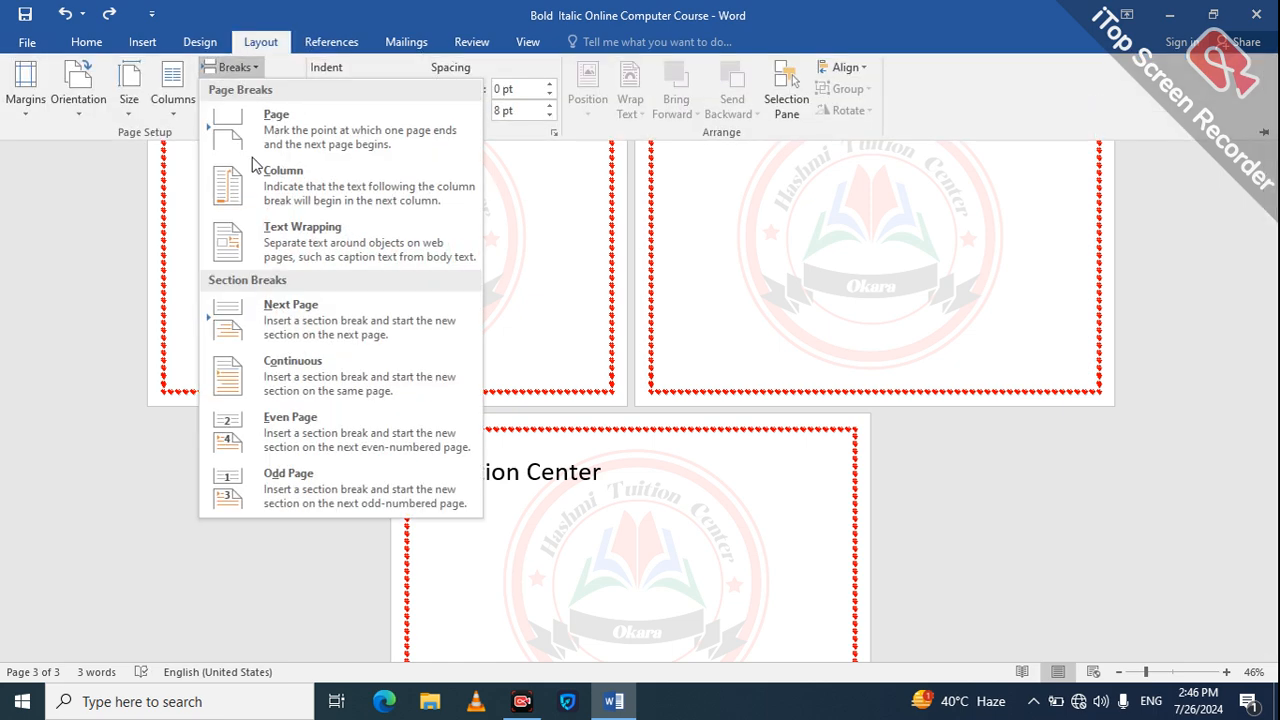
pyautogui.click(270, 478)
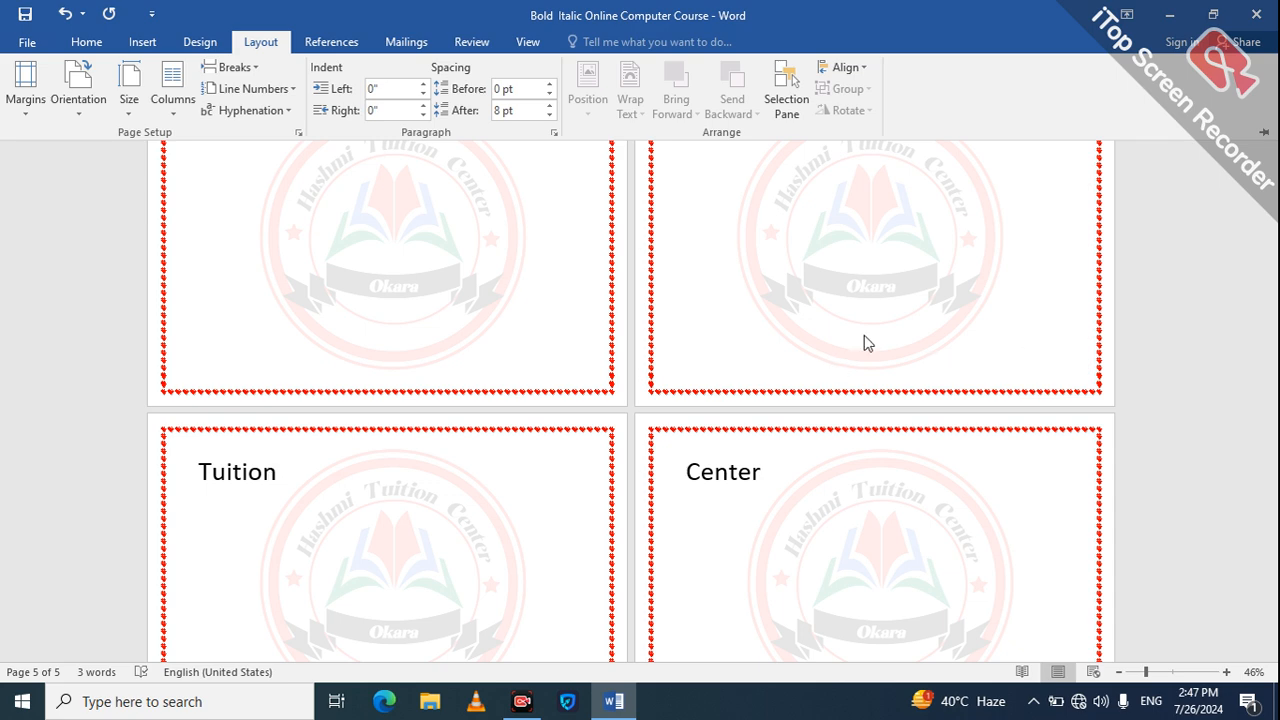
# Step: Show the available line numbering choices for the document
pyautogui.doubleClick(262, 42)
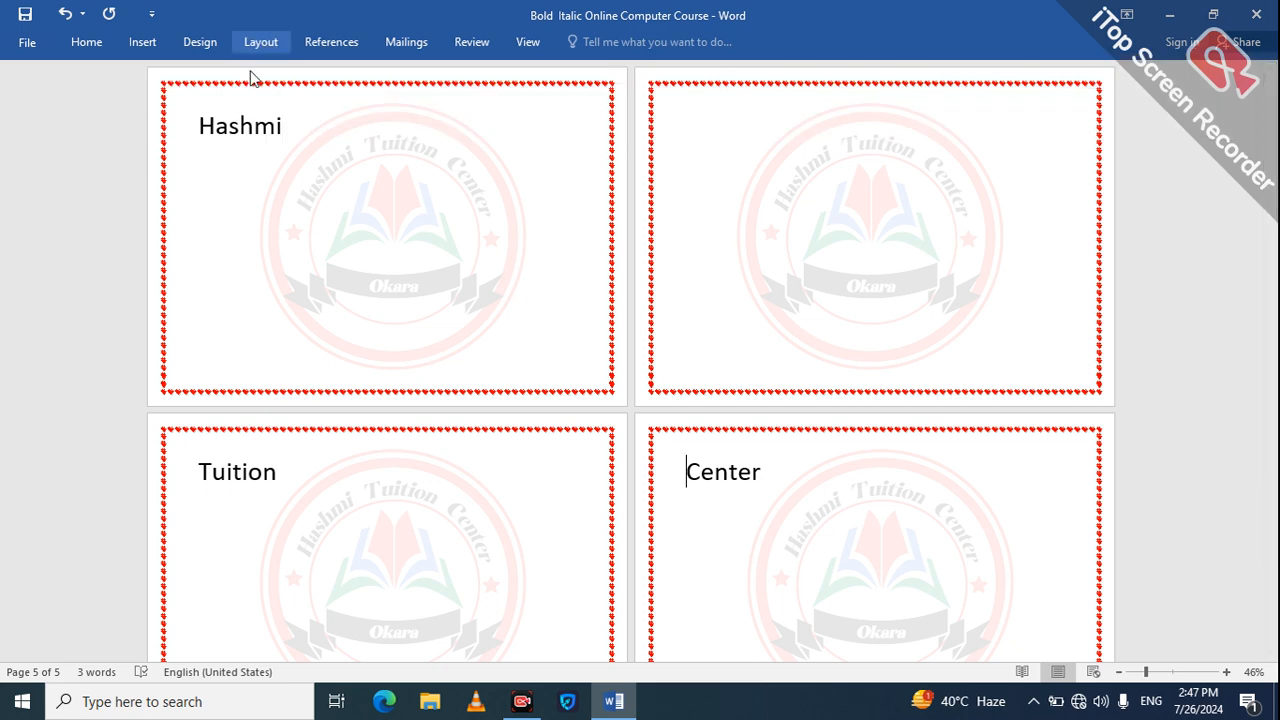
pyautogui.click(250, 88)
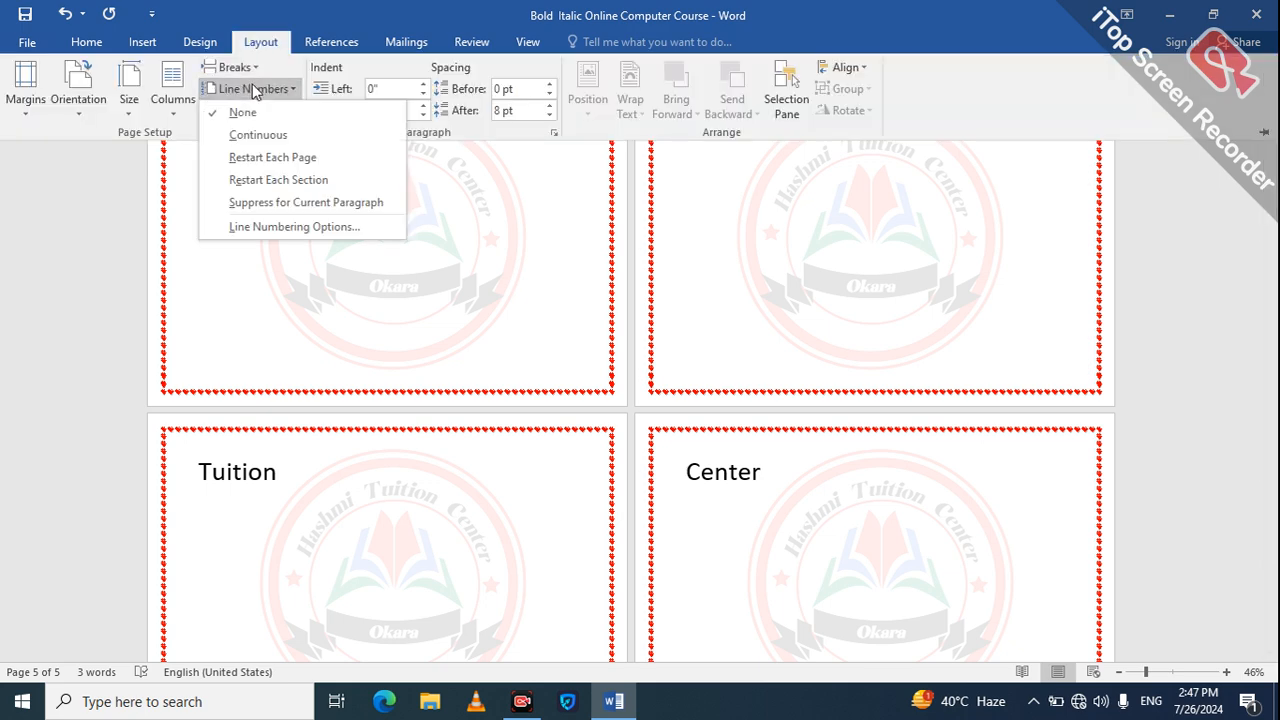